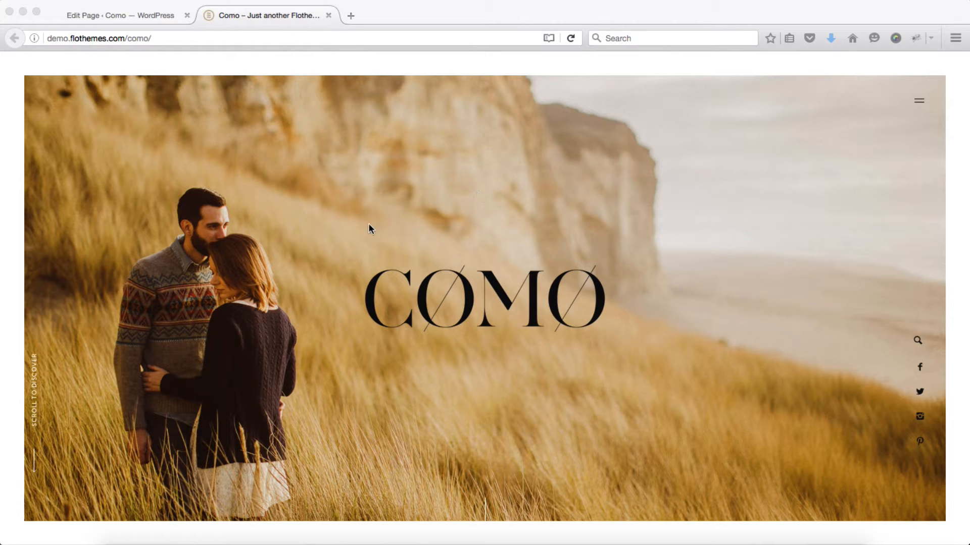
Examine the Como demo home page from the header image through the gallery and story sections to the footer and Instagram feed
{"action": "scroll", "coordinate": [369, 225], "scroll_direction": "down", "scroll_amount": 10}
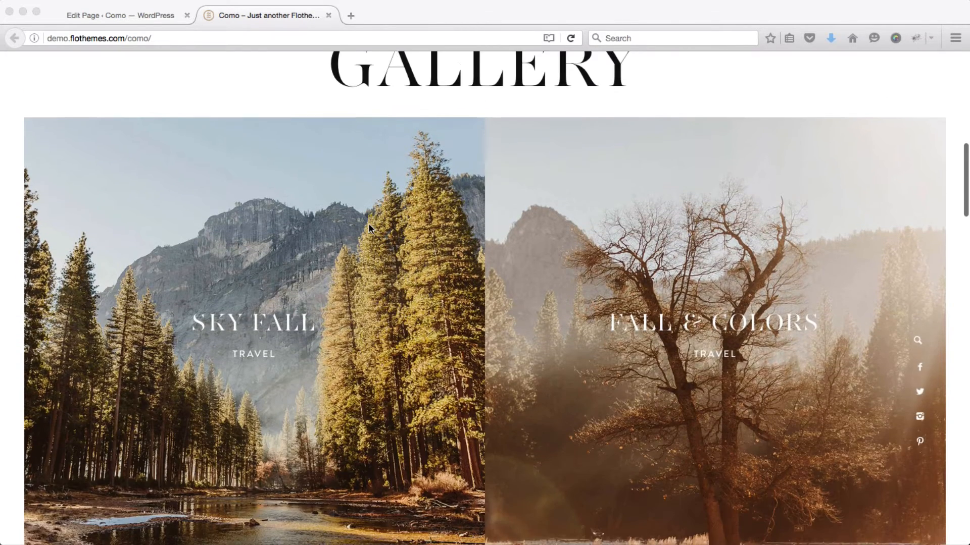
{"action": "scroll", "coordinate": [368, 223], "scroll_direction": "up", "scroll_amount": 8}
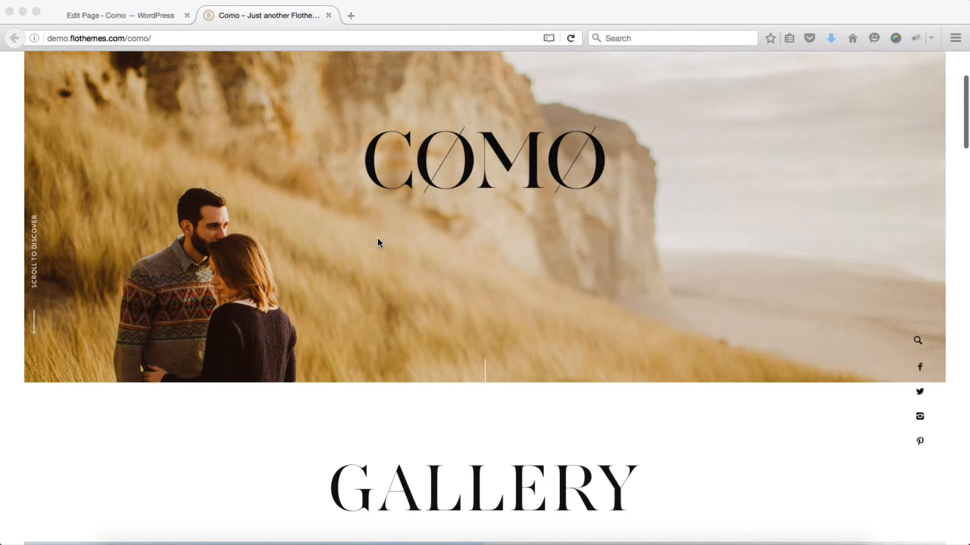
{"action": "scroll", "coordinate": [378, 243], "scroll_direction": "up", "scroll_amount": 3}
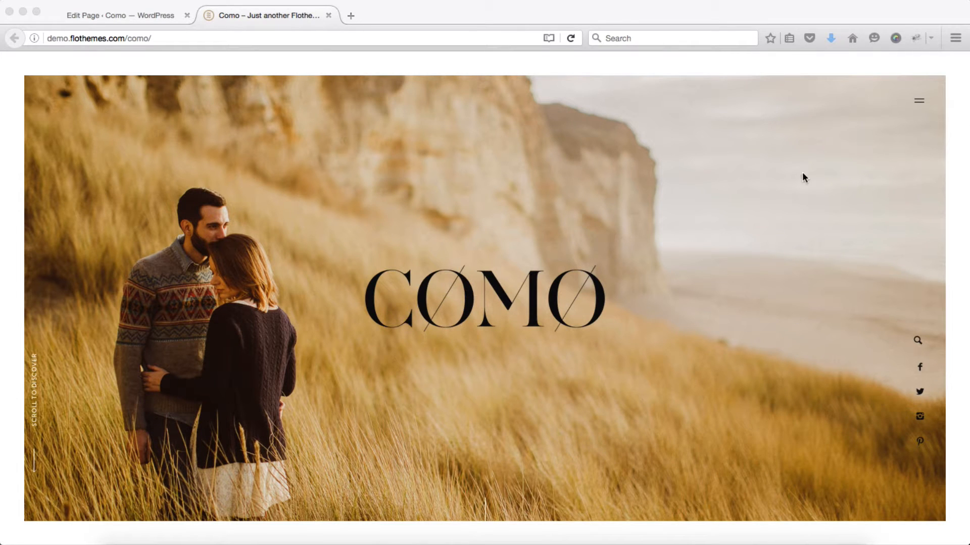
{"action": "scroll", "coordinate": [661, 163], "scroll_direction": "down", "scroll_amount": 10}
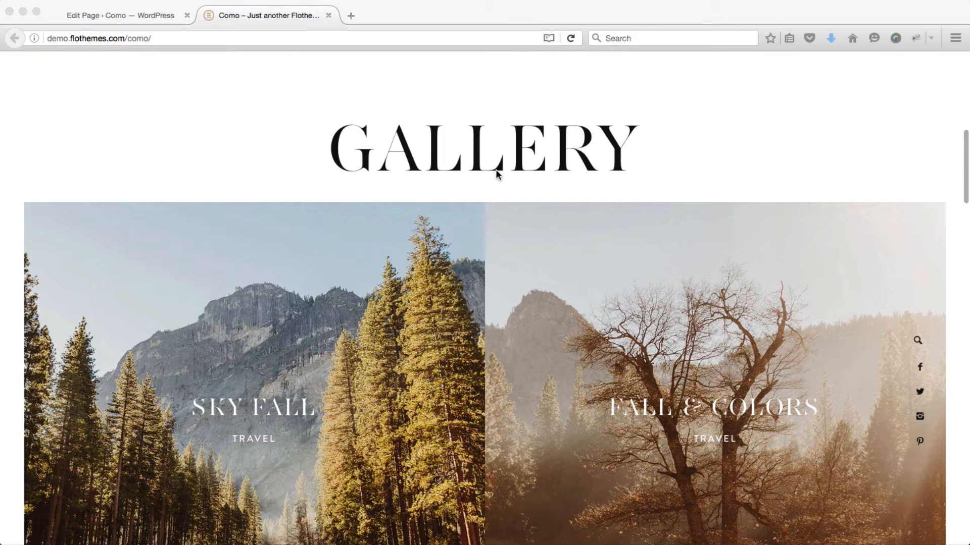
{"action": "scroll", "coordinate": [585, 168], "scroll_direction": "down", "scroll_amount": 15}
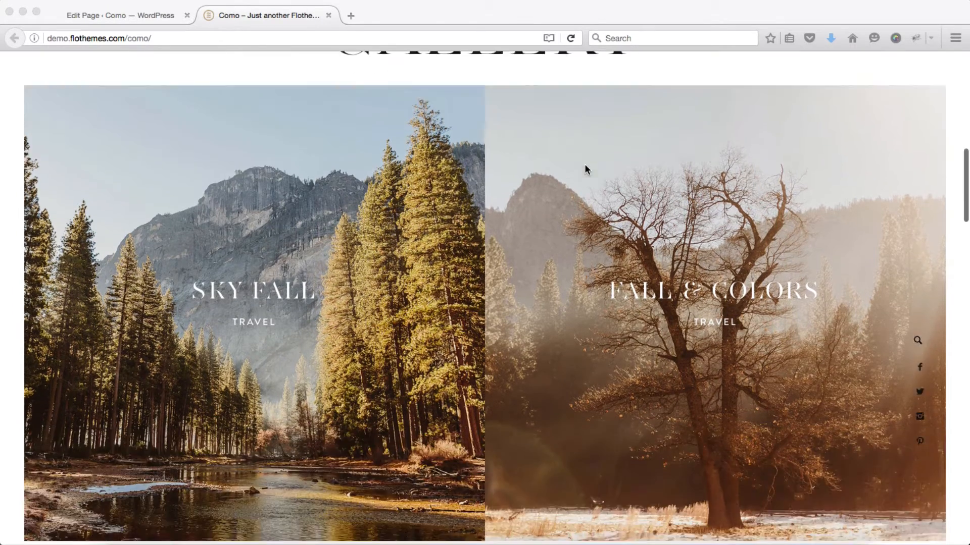
{"action": "scroll", "coordinate": [585, 169], "scroll_direction": "down", "scroll_amount": 10}
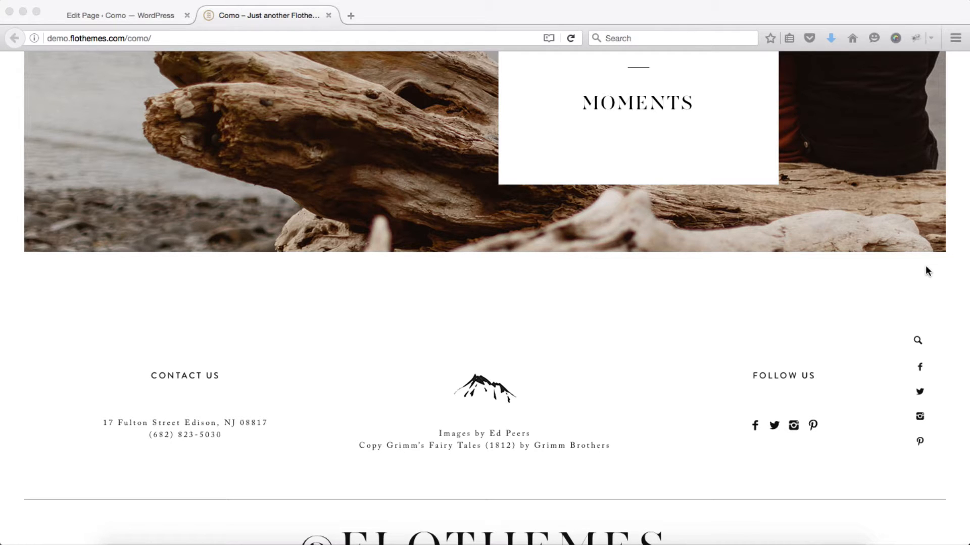
{"action": "scroll", "coordinate": [926, 268], "scroll_direction": "down", "scroll_amount": 3}
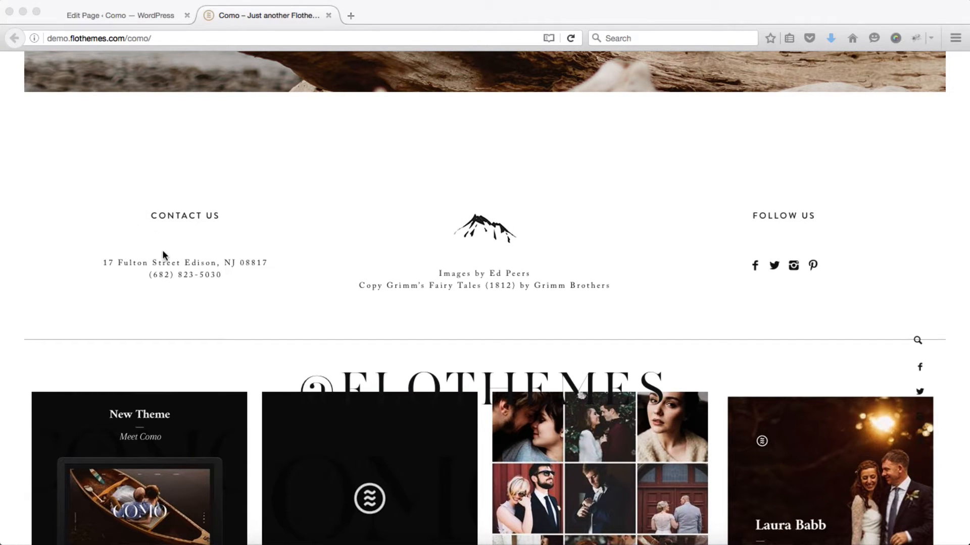
{"action": "scroll", "coordinate": [803, 220], "scroll_direction": "down", "scroll_amount": 3}
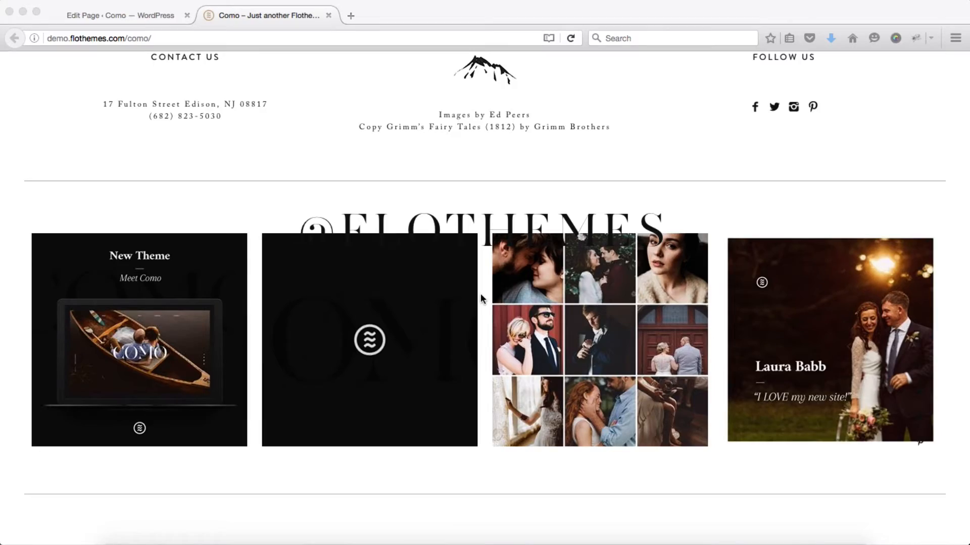
{"action": "scroll", "coordinate": [481, 293], "scroll_direction": "up", "scroll_amount": 10}
{"action": "scroll", "coordinate": [481, 298], "scroll_direction": "up", "scroll_amount": 15}
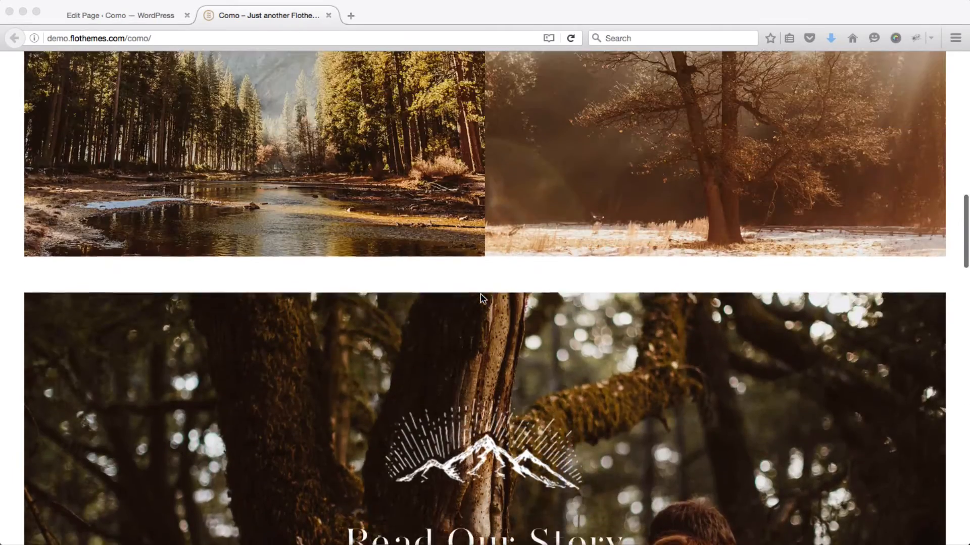
{"action": "scroll", "coordinate": [480, 298], "scroll_direction": "up", "scroll_amount": 3}
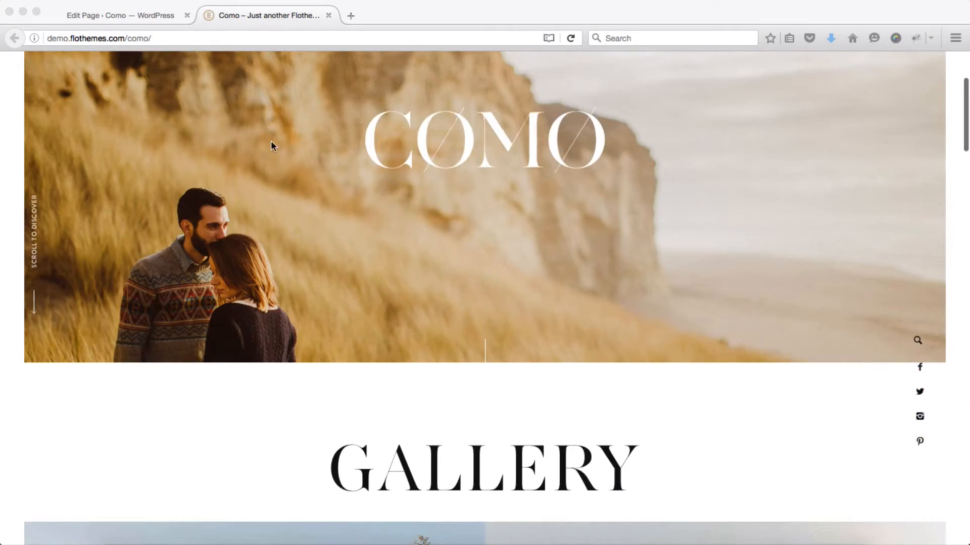
Review the demo home page's code in the WordPress text editor and compare it with the sections of the live page
{"action": "left_click", "coordinate": [150, 16]}
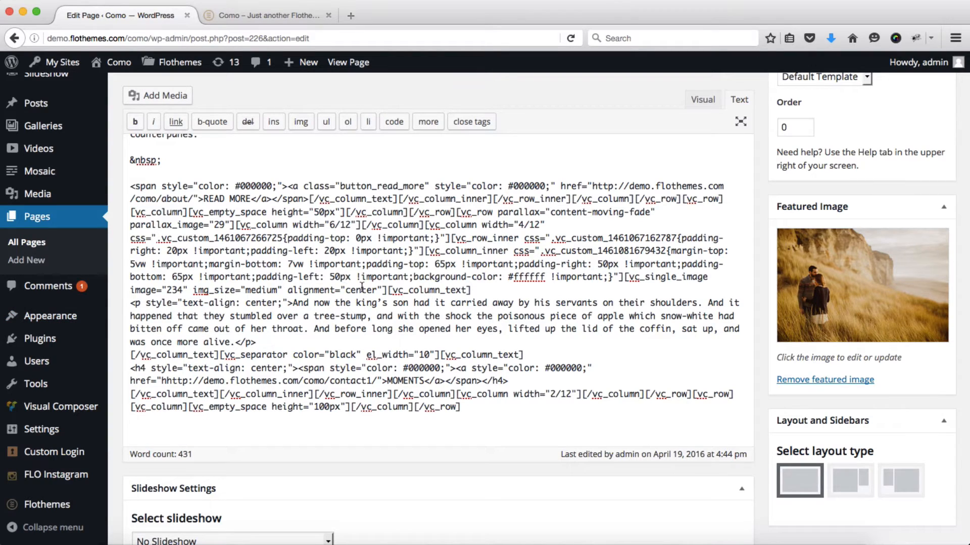
{"action": "scroll", "coordinate": [433, 289], "scroll_direction": "up", "scroll_amount": 3}
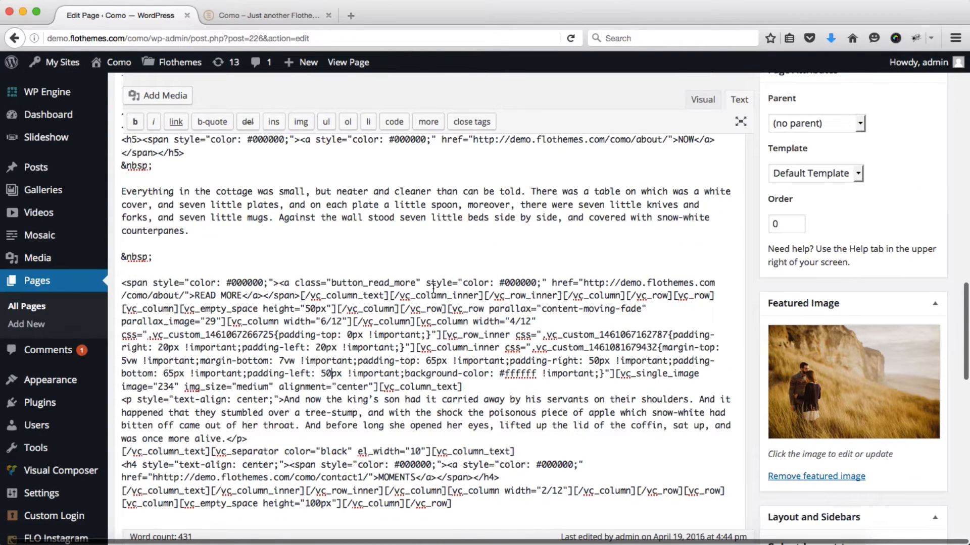
{"action": "scroll", "coordinate": [433, 290], "scroll_direction": "up", "scroll_amount": 5}
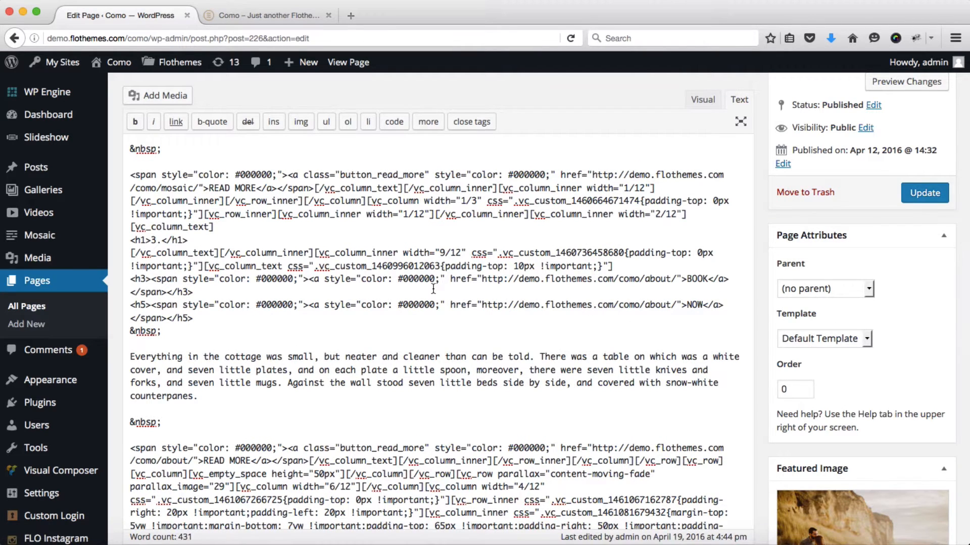
{"action": "key", "text": "ctrl+Tab"}
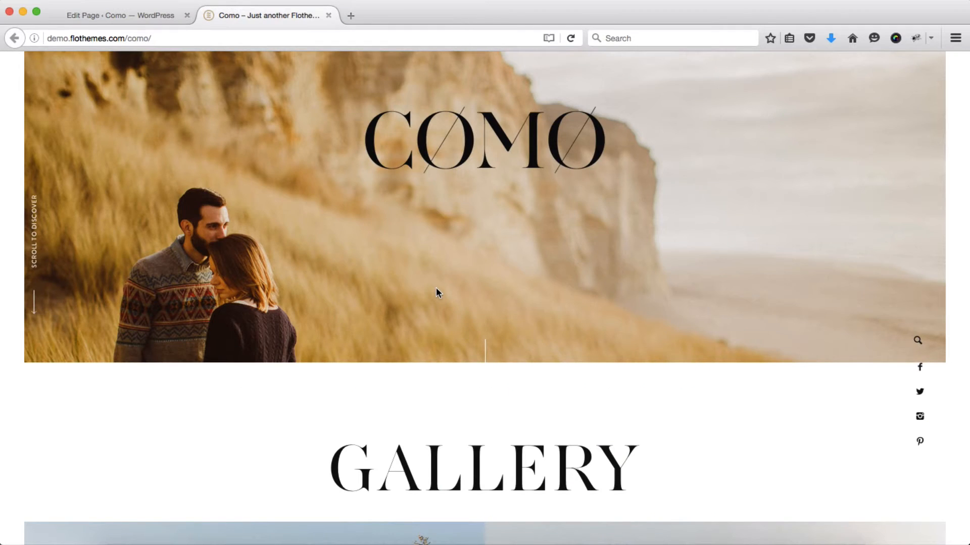
{"action": "scroll", "coordinate": [436, 287], "scroll_direction": "down", "scroll_amount": 8}
{"action": "scroll", "coordinate": [479, 275], "scroll_direction": "down", "scroll_amount": 10}
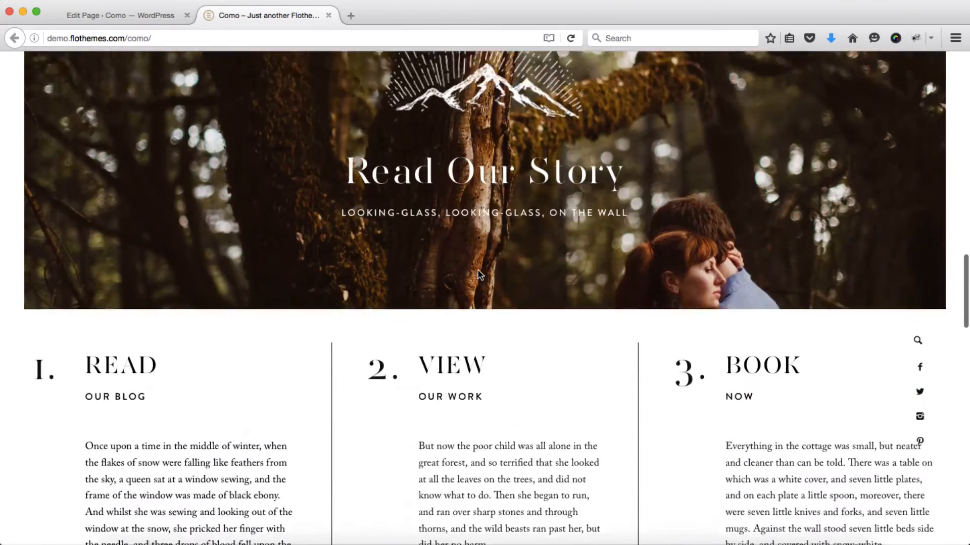
{"action": "scroll", "coordinate": [478, 275], "scroll_direction": "up", "scroll_amount": 4}
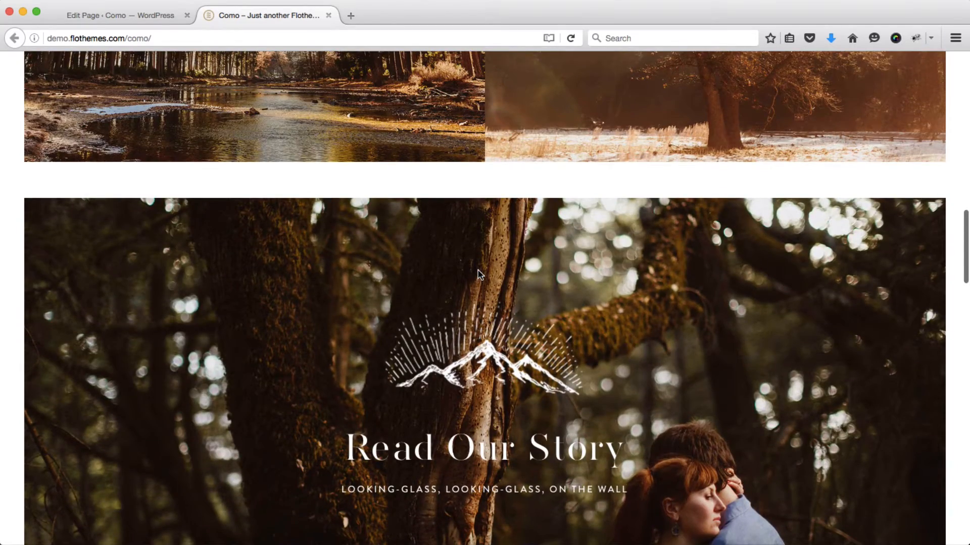
{"action": "scroll", "coordinate": [478, 276], "scroll_direction": "up", "scroll_amount": 8}
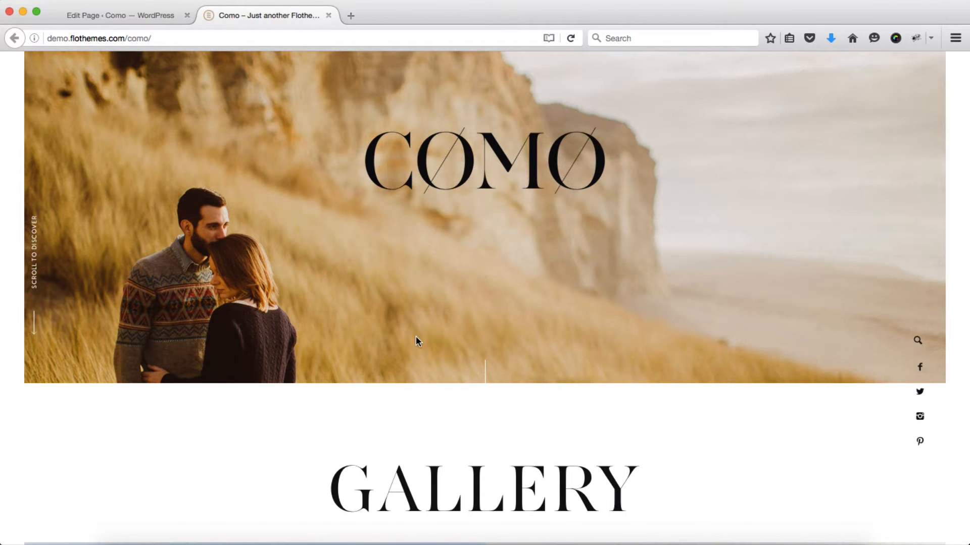
Copy the entire content code of the demo home page from its WordPress text editor
{"action": "key", "text": "ctrl+shift+Tab"}
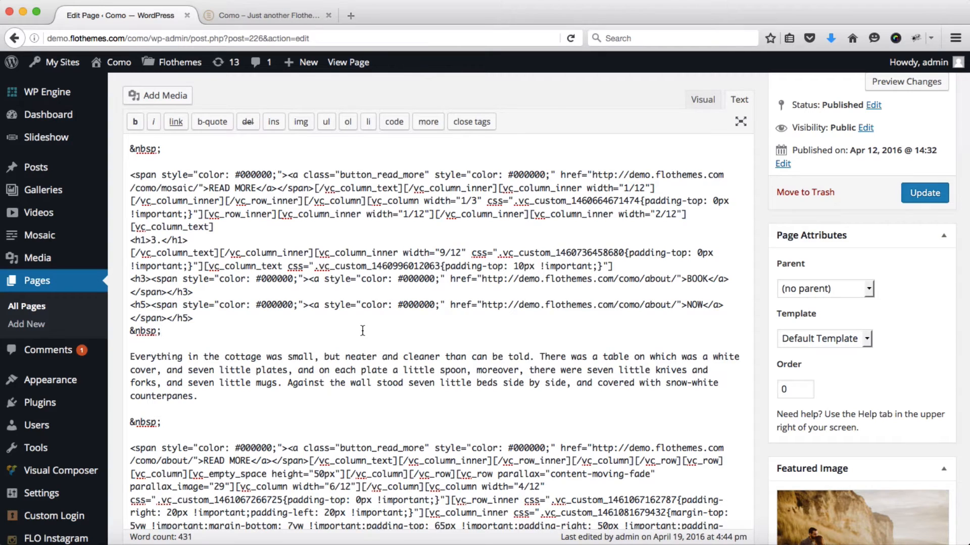
{"action": "key", "text": "super+a"}
{"action": "scroll", "coordinate": [362, 331], "scroll_direction": "down", "scroll_amount": 3}
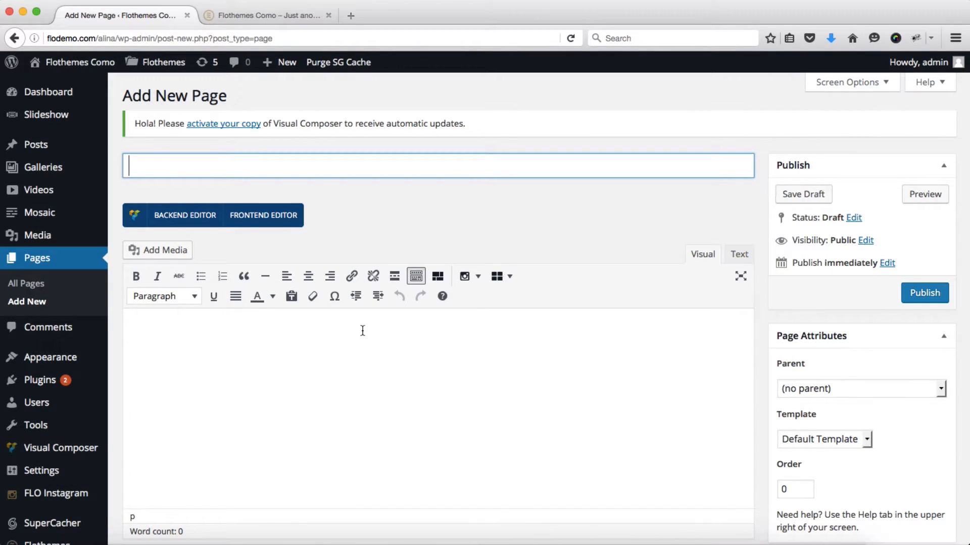
Title the new page "New Home Page" and paste the copied demo code into its content in text mode
{"action": "type", "text": "New Home Page"}
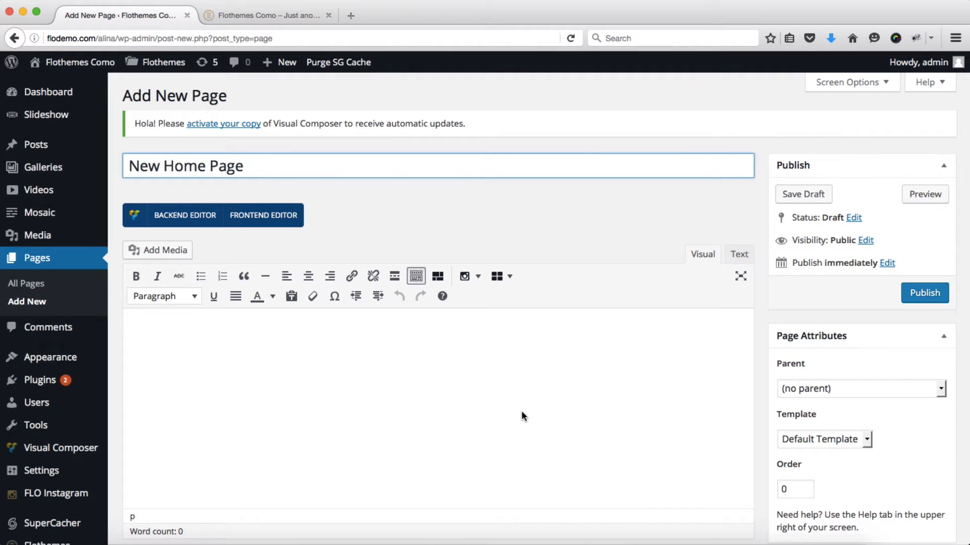
{"action": "scroll", "coordinate": [616, 282], "scroll_direction": "down", "scroll_amount": 1}
{"action": "scroll", "coordinate": [618, 280], "scroll_direction": "down", "scroll_amount": 2}
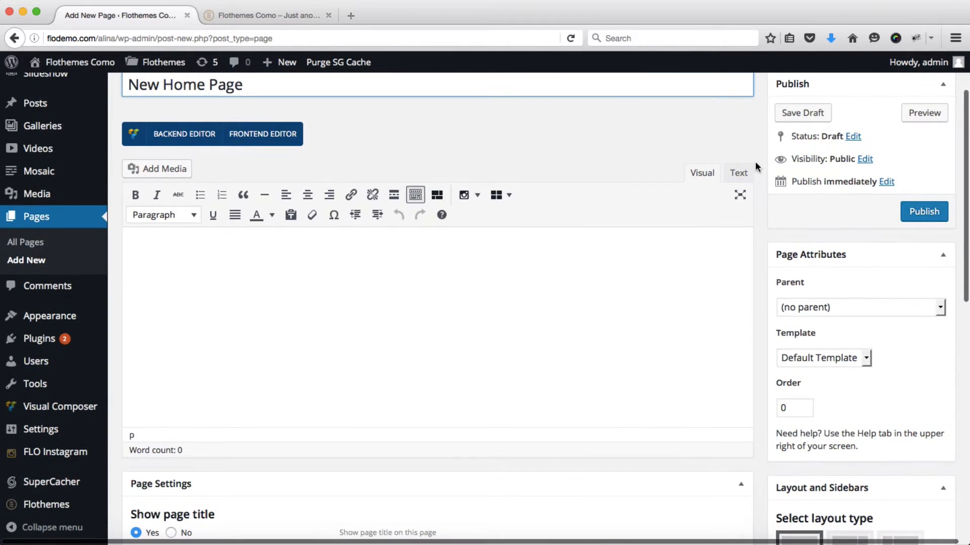
{"action": "left_click", "coordinate": [738, 174]}
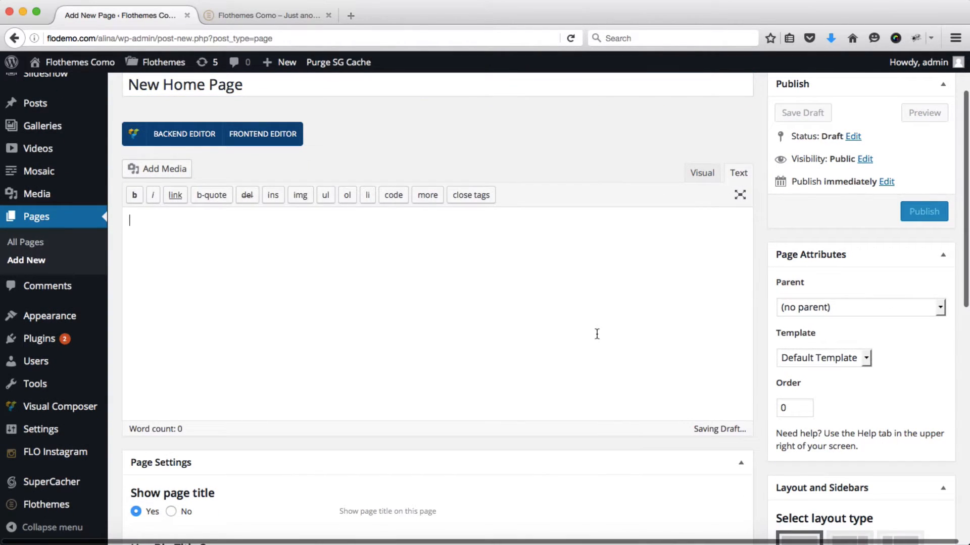
{"action": "key", "text": "super+v"}
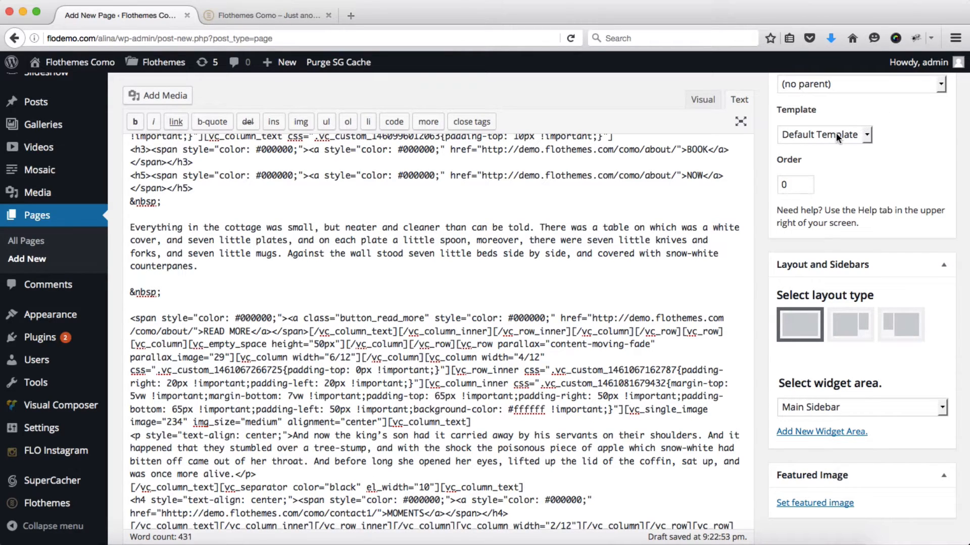
Set Show page title to No in the new page's settings
{"action": "scroll", "coordinate": [835, 132], "scroll_direction": "down", "scroll_amount": 8}
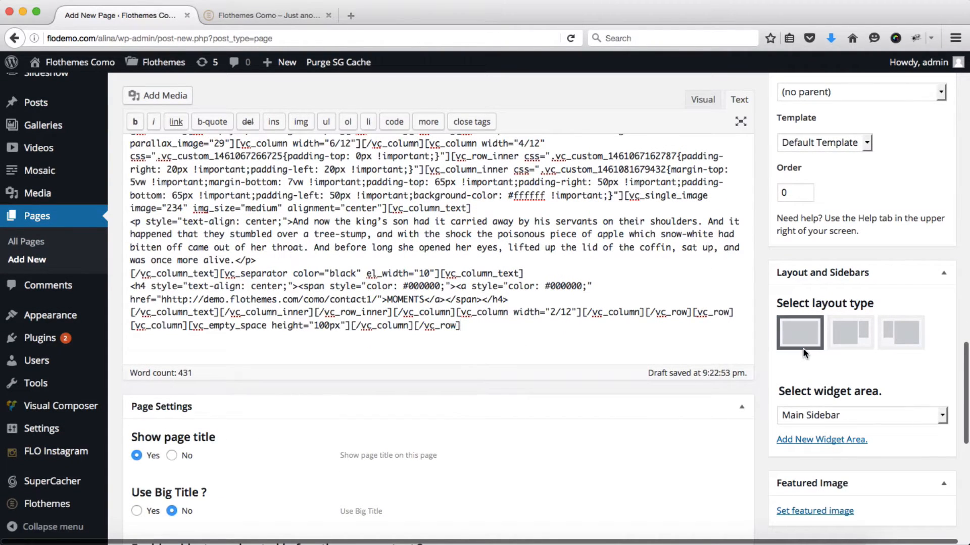
{"action": "scroll", "coordinate": [650, 375], "scroll_direction": "down", "scroll_amount": 6}
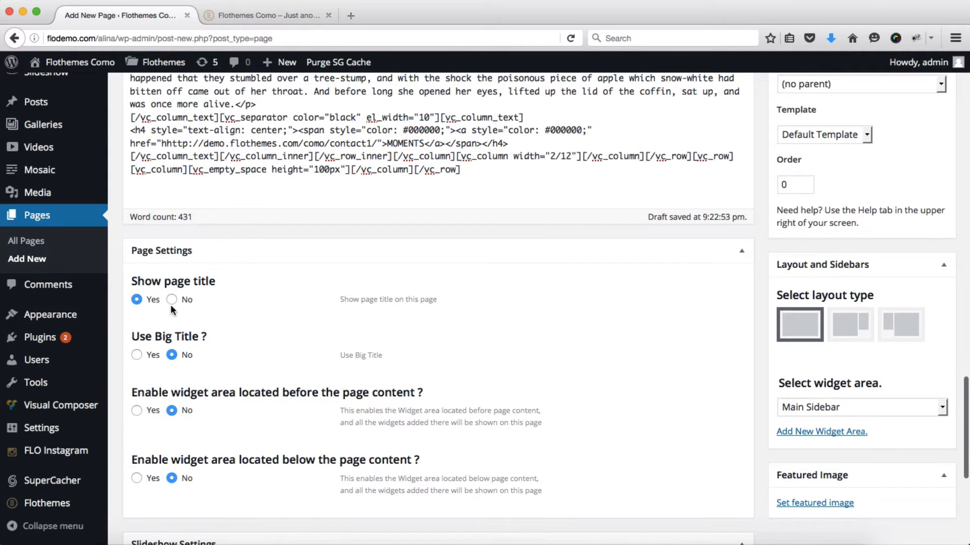
{"action": "left_click", "coordinate": [171, 302]}
Assign the Home slideshow to the new page in its slideshow settings
{"action": "scroll", "coordinate": [403, 296], "scroll_direction": "down", "scroll_amount": 5}
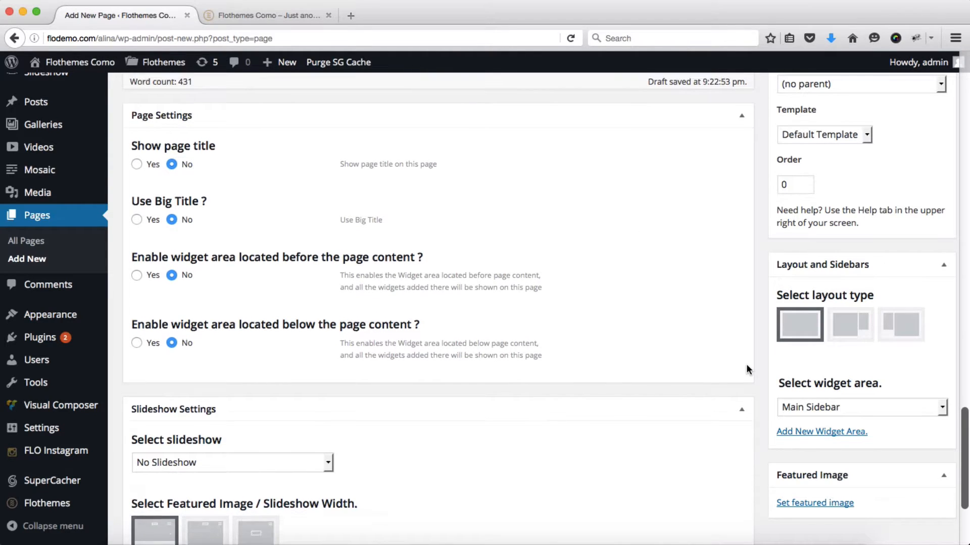
{"action": "scroll", "coordinate": [746, 364], "scroll_direction": "down", "scroll_amount": 5}
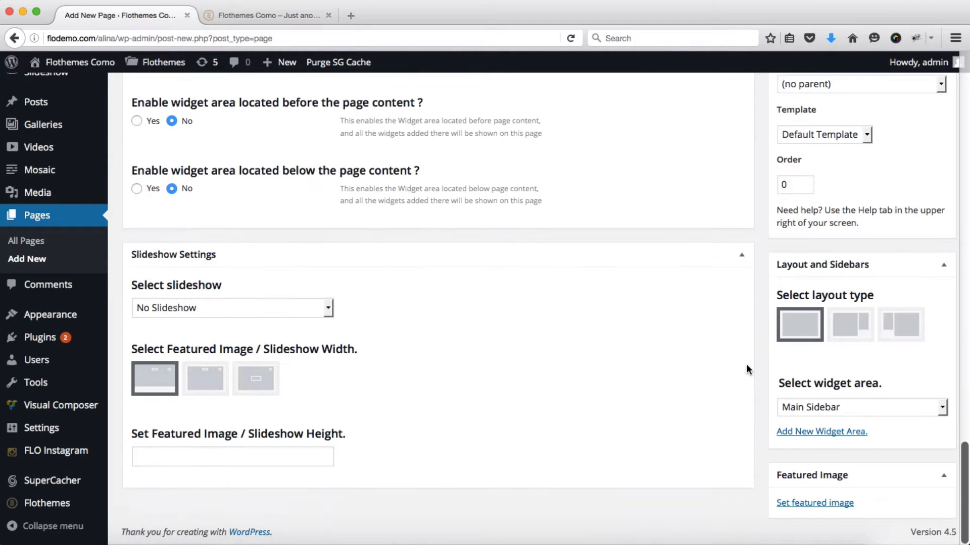
{"action": "left_click", "coordinate": [317, 309]}
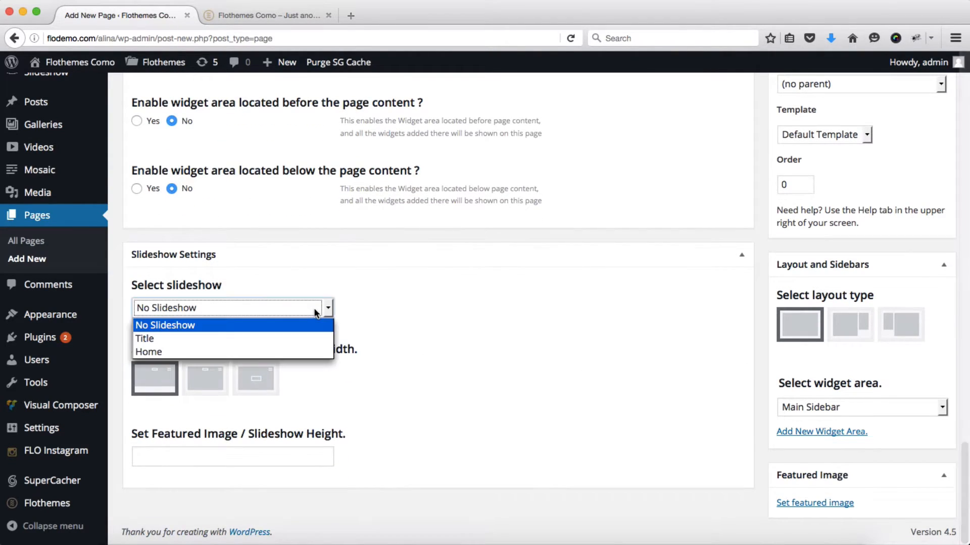
{"action": "left_click", "coordinate": [173, 352]}
{"action": "left_click", "coordinate": [549, 329]}
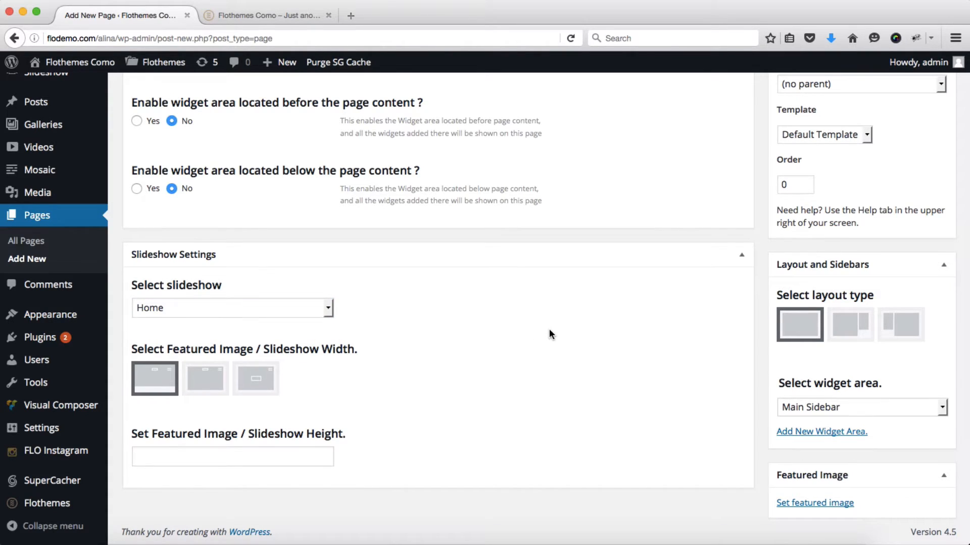
Publish the New Home Page and view it through its permalink in a separate browser tab
{"action": "scroll", "coordinate": [550, 329], "scroll_direction": "up", "scroll_amount": 1}
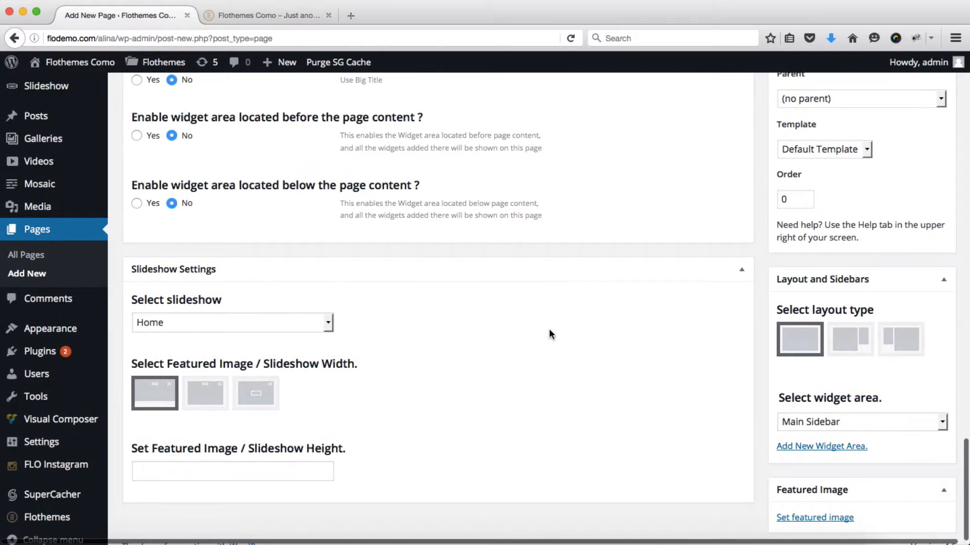
{"action": "scroll", "coordinate": [550, 329], "scroll_direction": "up", "scroll_amount": 15}
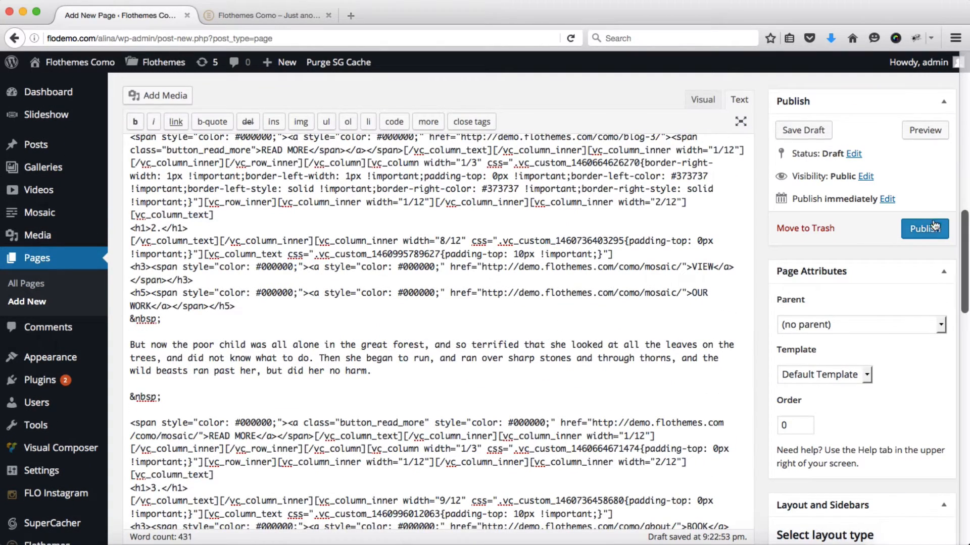
{"action": "left_click", "coordinate": [927, 231]}
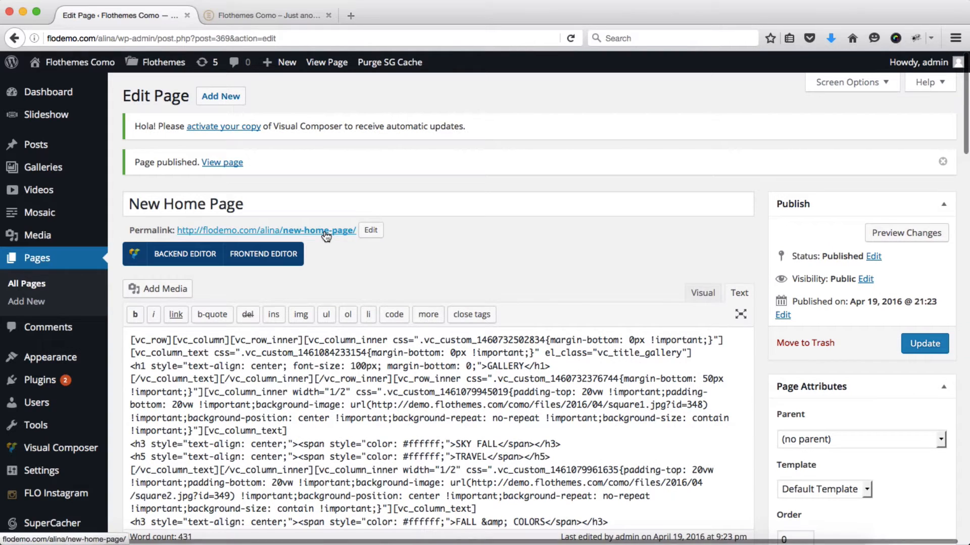
{"action": "left_click", "coordinate": [326, 230], "text": "super"}
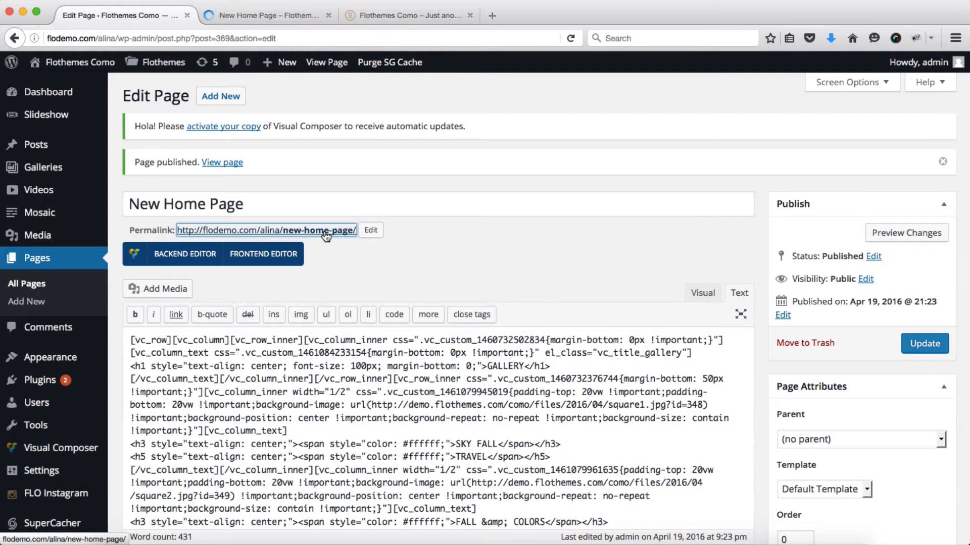
{"action": "key", "text": "ctrl+Tab"}
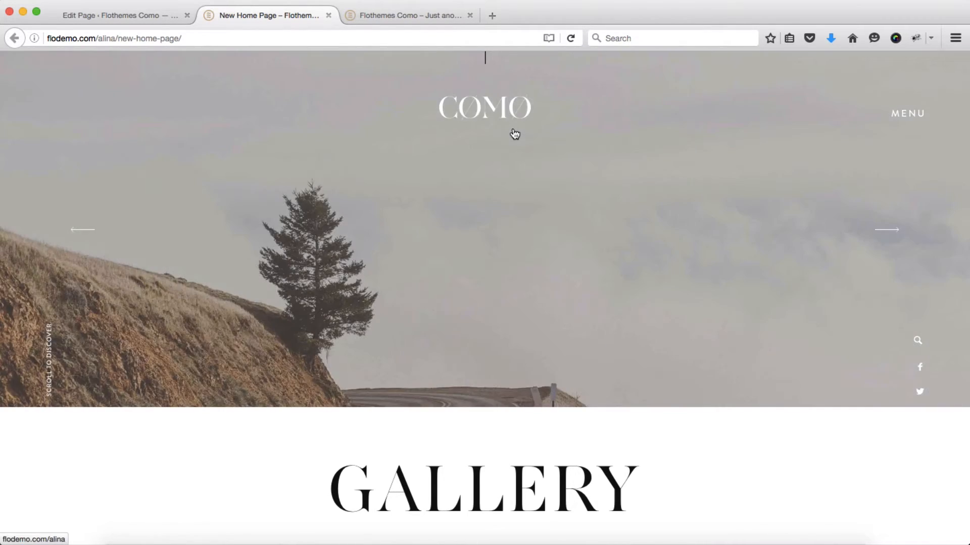
Give the page's slideshow the third width layout with a centred logo 300 wide, and save the page
{"action": "key", "text": "ctrl+shift+Tab"}
{"action": "scroll", "coordinate": [194, 385], "scroll_direction": "down", "scroll_amount": 15}
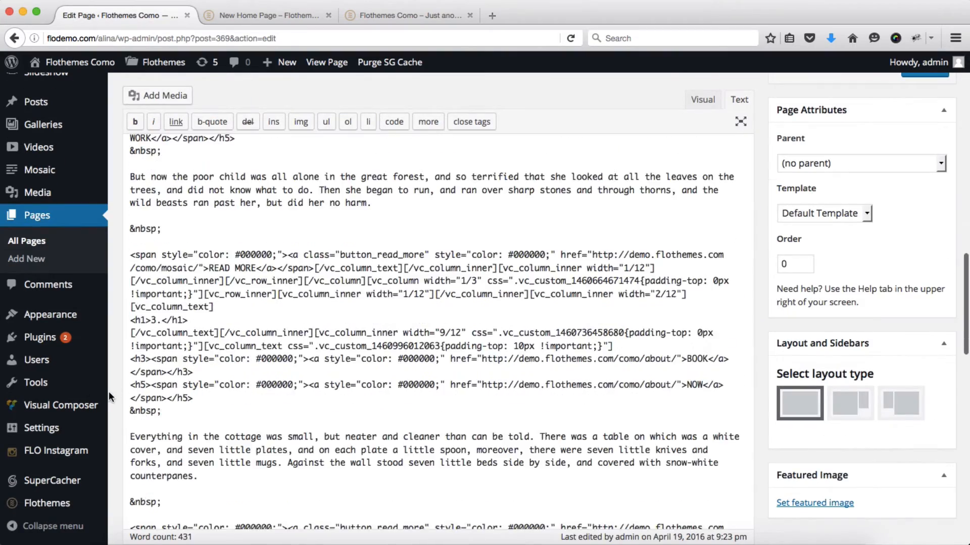
{"action": "scroll", "coordinate": [108, 391], "scroll_direction": "down", "scroll_amount": 10}
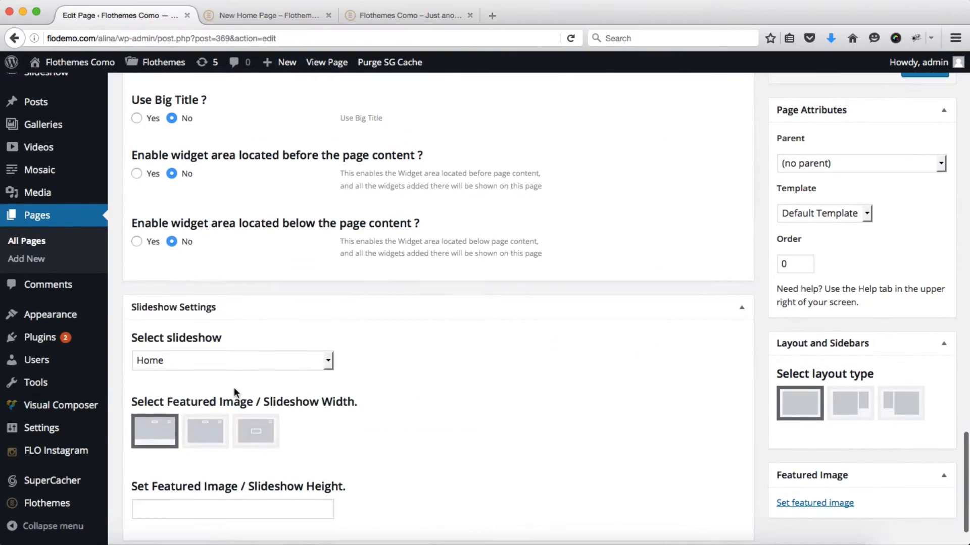
{"action": "left_click", "coordinate": [259, 411]}
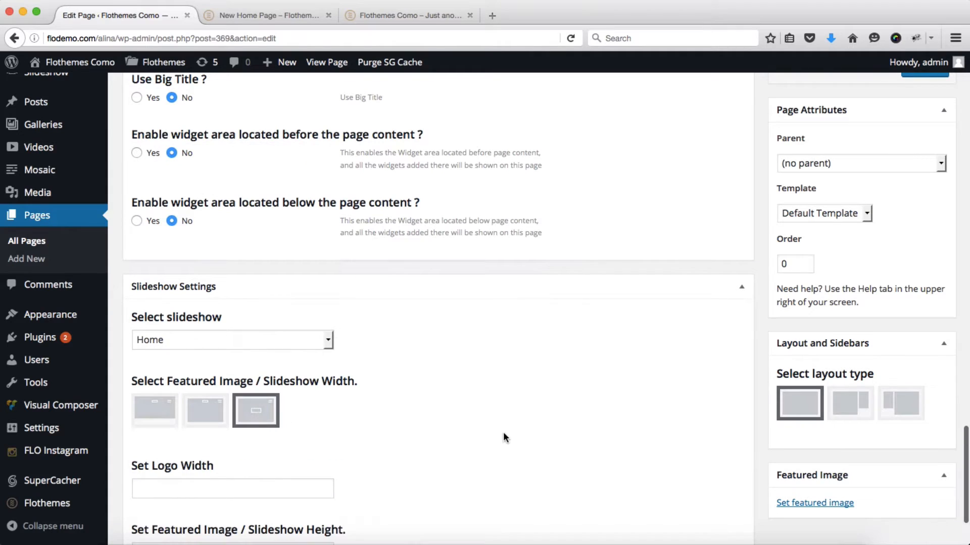
{"action": "left_click", "coordinate": [195, 494]}
{"action": "type", "text": "3"}
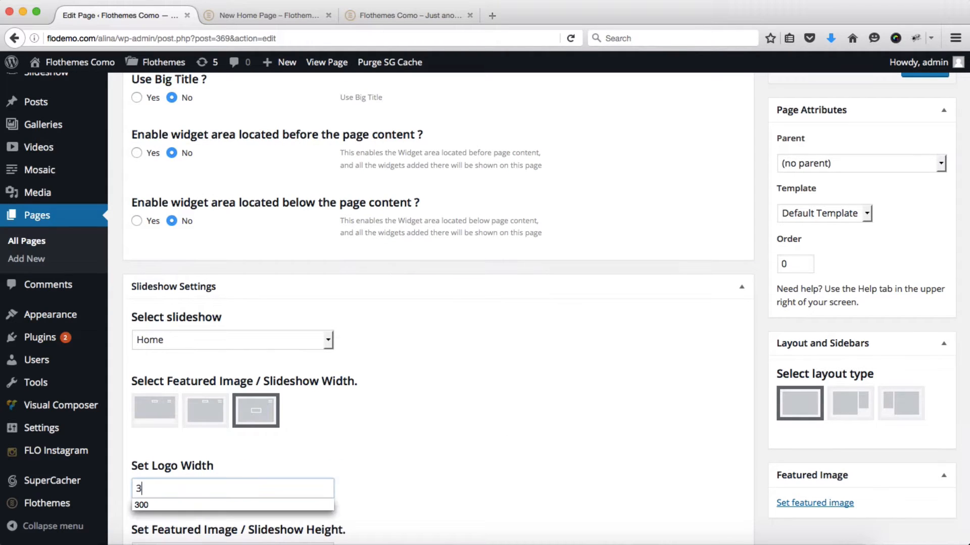
{"action": "type", "text": "00"}
{"action": "key", "text": "Return"}
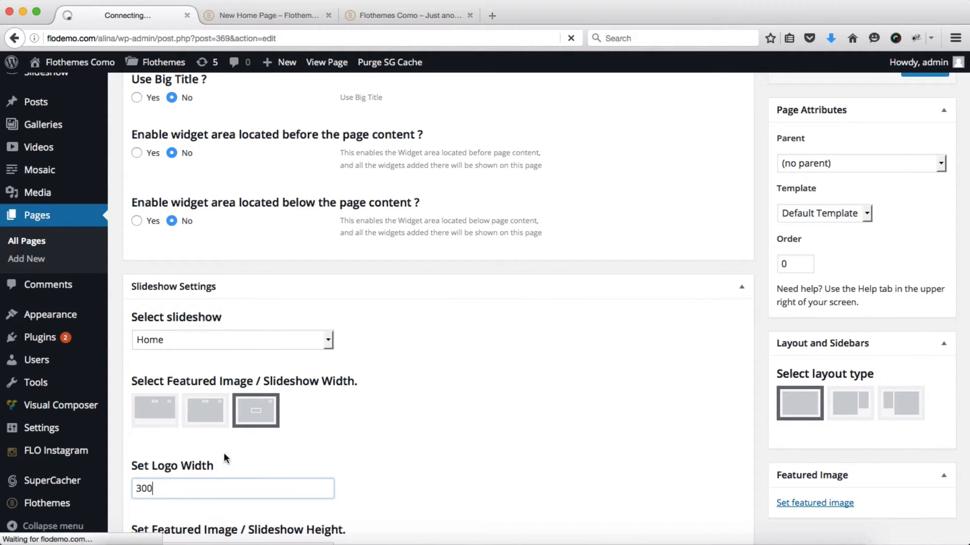
Reload the published New Home Page and review it from the slideshow through all content sections to the footer
{"action": "key", "text": "ctrl+Tab"}
{"action": "key", "text": "super+r"}
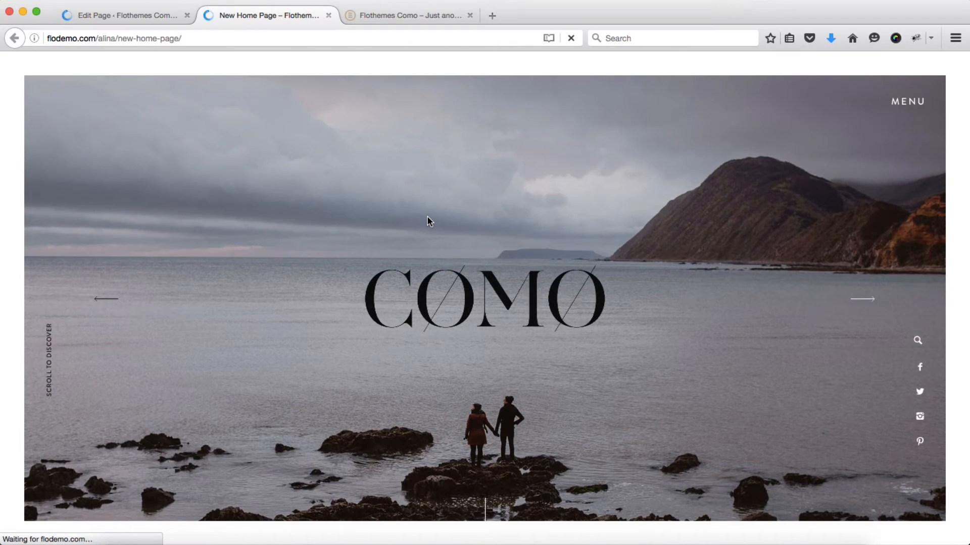
{"action": "scroll", "coordinate": [373, 289], "scroll_direction": "down", "scroll_amount": 5}
{"action": "scroll", "coordinate": [374, 289], "scroll_direction": "down", "scroll_amount": 3}
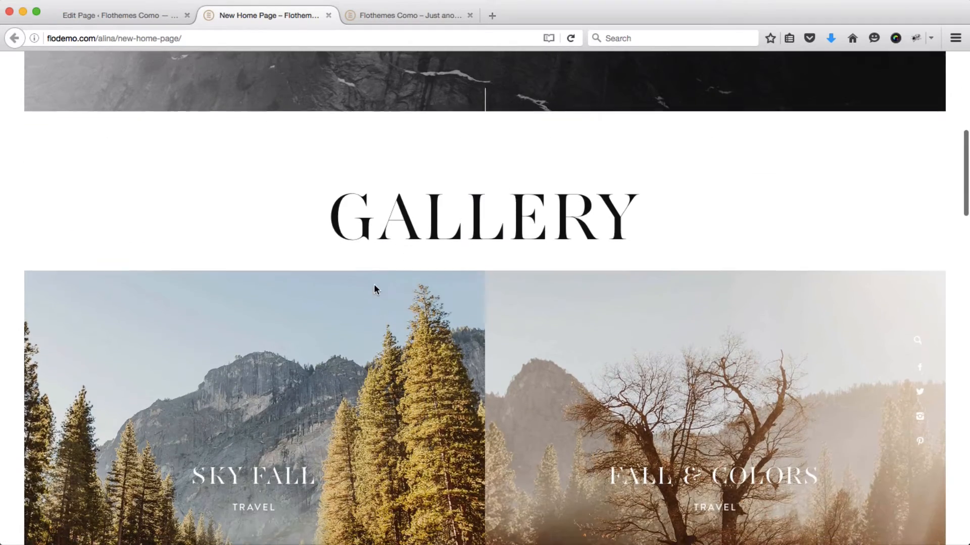
{"action": "scroll", "coordinate": [583, 201], "scroll_direction": "down", "scroll_amount": 2}
{"action": "scroll", "coordinate": [582, 200], "scroll_direction": "down", "scroll_amount": 2}
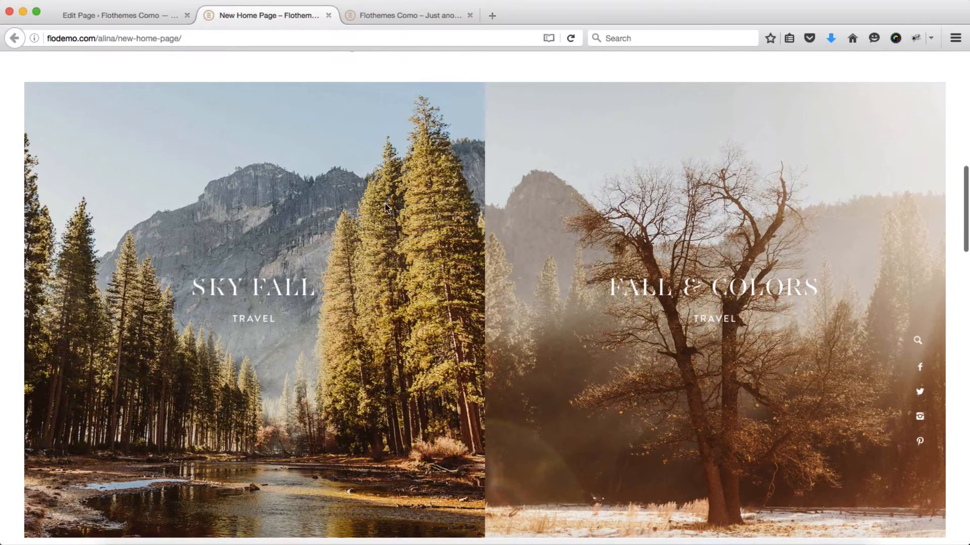
{"action": "scroll", "coordinate": [604, 329], "scroll_direction": "down", "scroll_amount": 10}
{"action": "scroll", "coordinate": [606, 330], "scroll_direction": "down", "scroll_amount": 8}
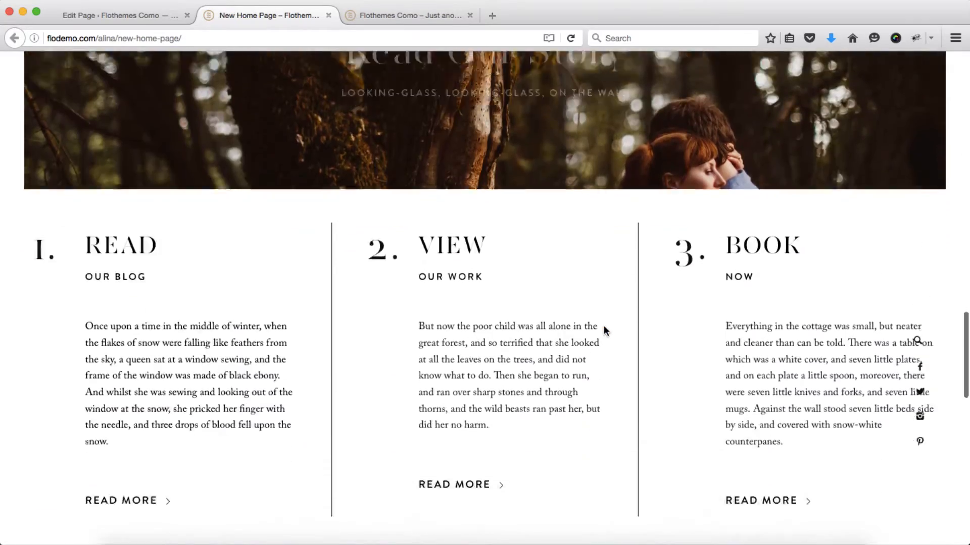
{"action": "scroll", "coordinate": [605, 329], "scroll_direction": "down", "scroll_amount": 9}
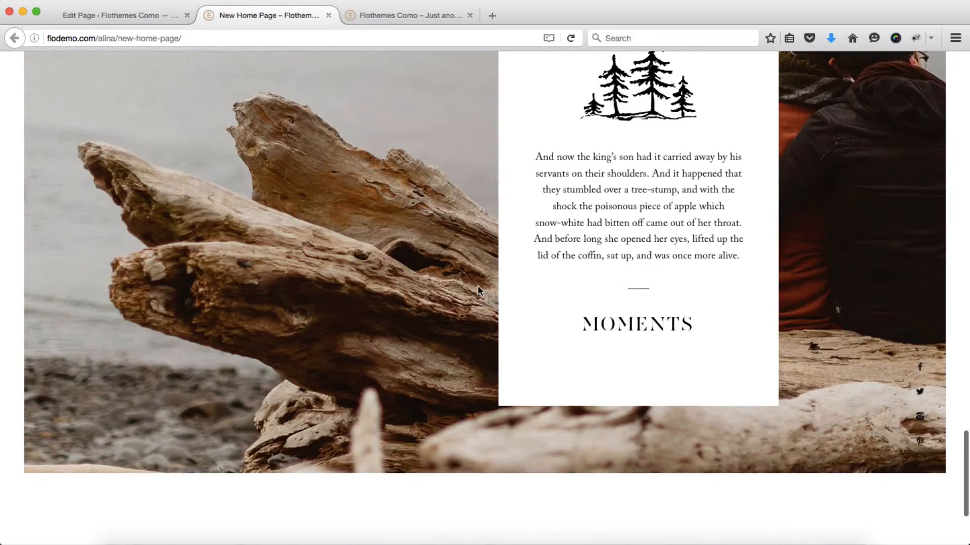
{"action": "scroll", "coordinate": [477, 285], "scroll_direction": "down", "scroll_amount": 1}
{"action": "scroll", "coordinate": [480, 290], "scroll_direction": "down", "scroll_amount": 2}
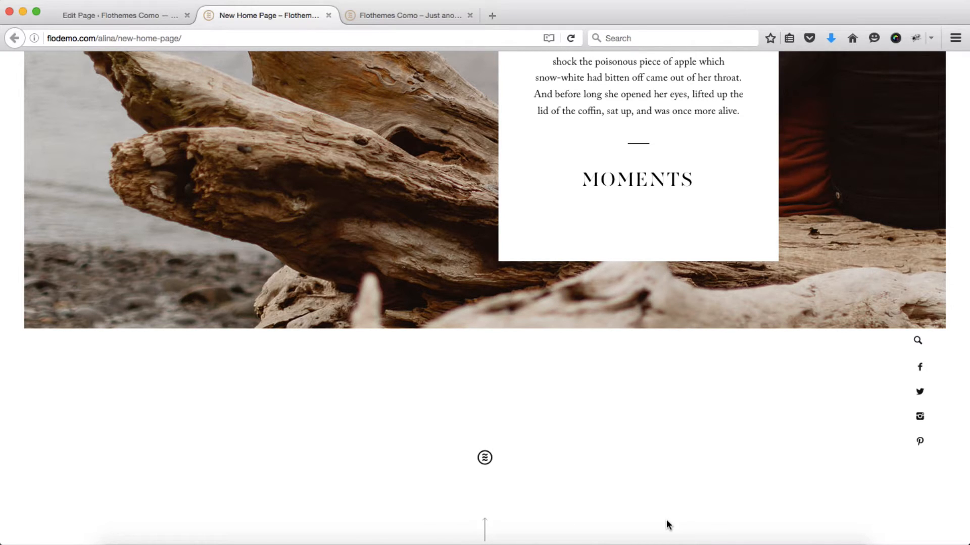
{"action": "scroll", "coordinate": [550, 345], "scroll_direction": "up", "scroll_amount": 10}
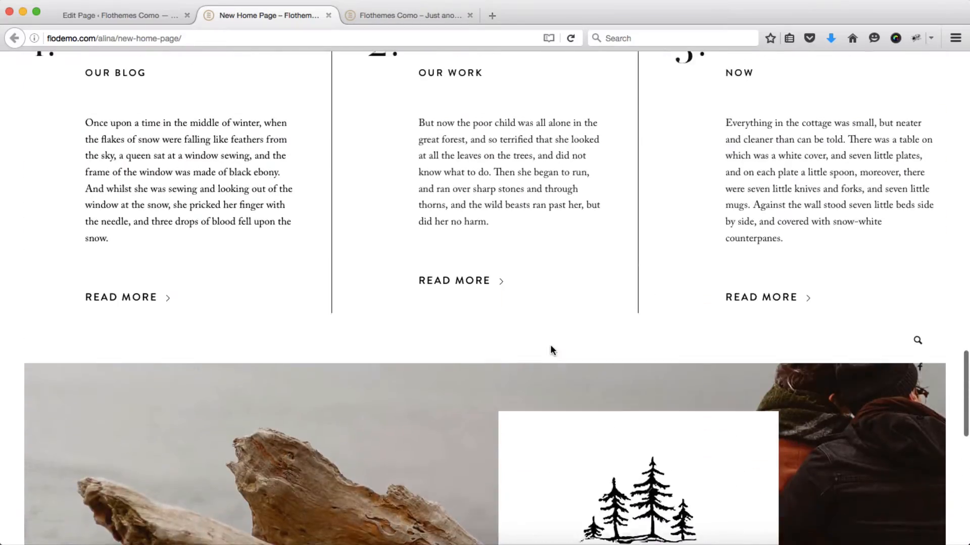
{"action": "scroll", "coordinate": [550, 344], "scroll_direction": "up", "scroll_amount": 10}
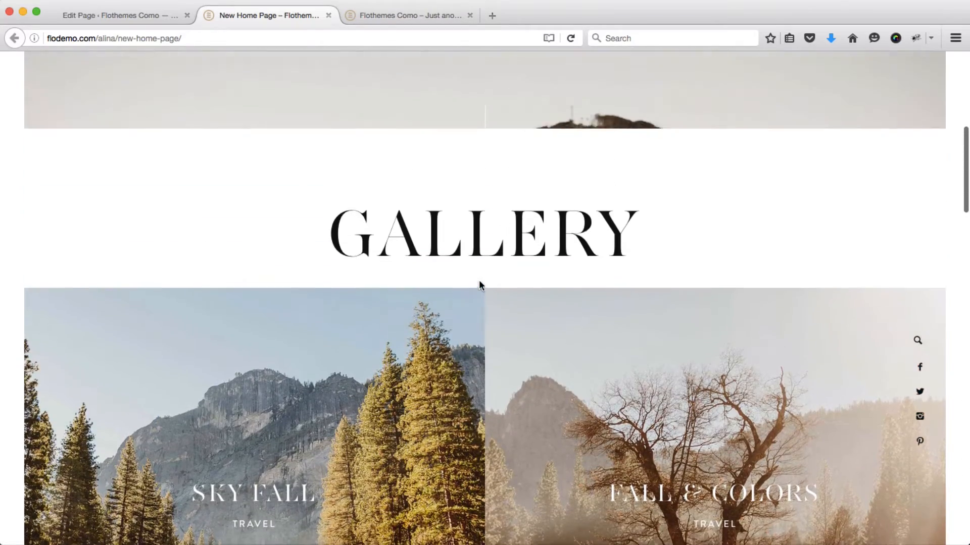
{"action": "scroll", "coordinate": [479, 281], "scroll_direction": "up", "scroll_amount": 6}
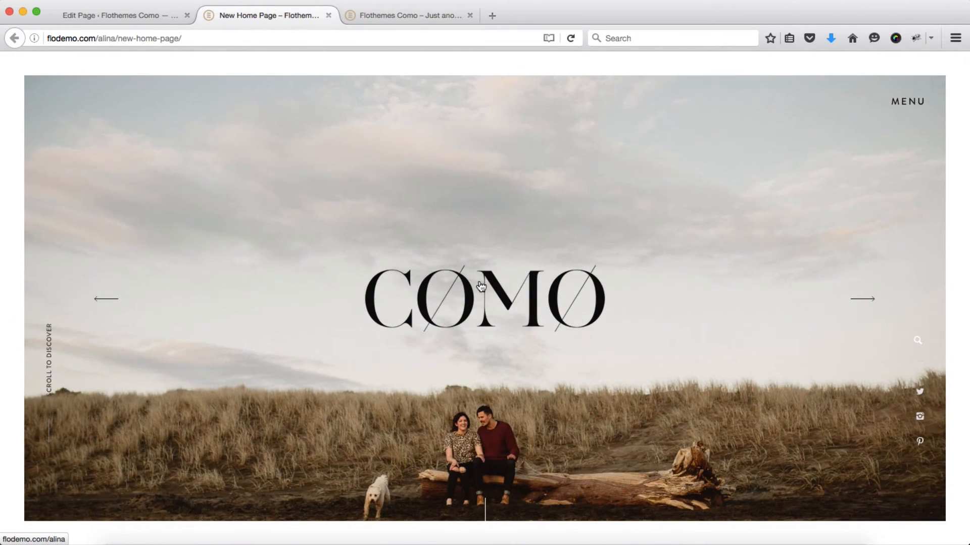
Close the two site preview tabs and open New Home Page in the frontend editor in a separate tab
{"action": "key", "text": "super+w"}
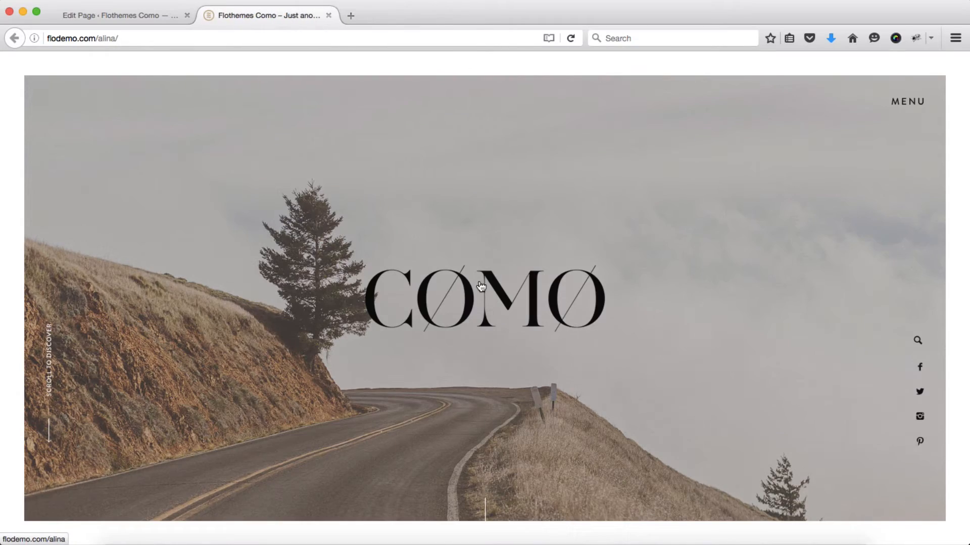
{"action": "key", "text": "super+w"}
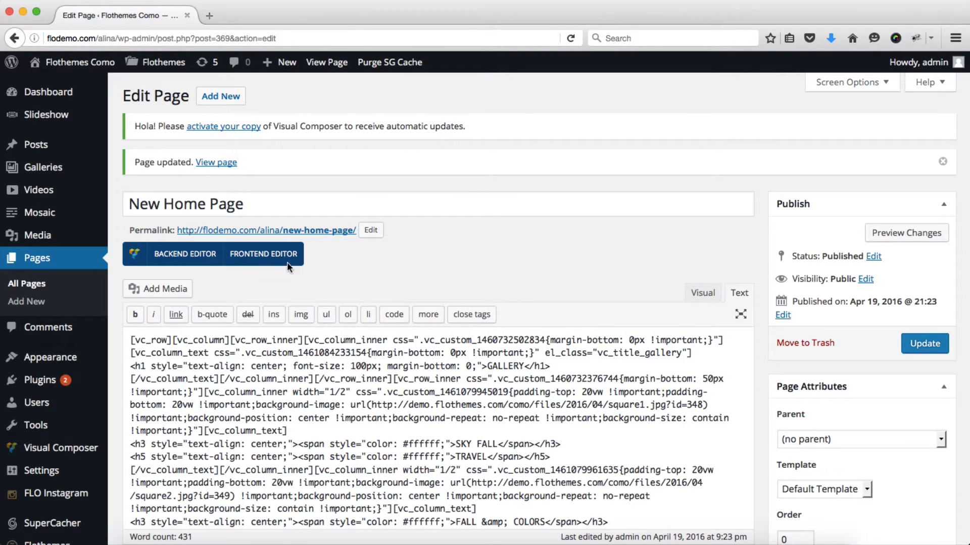
{"action": "left_click", "coordinate": [256, 254], "text": "super"}
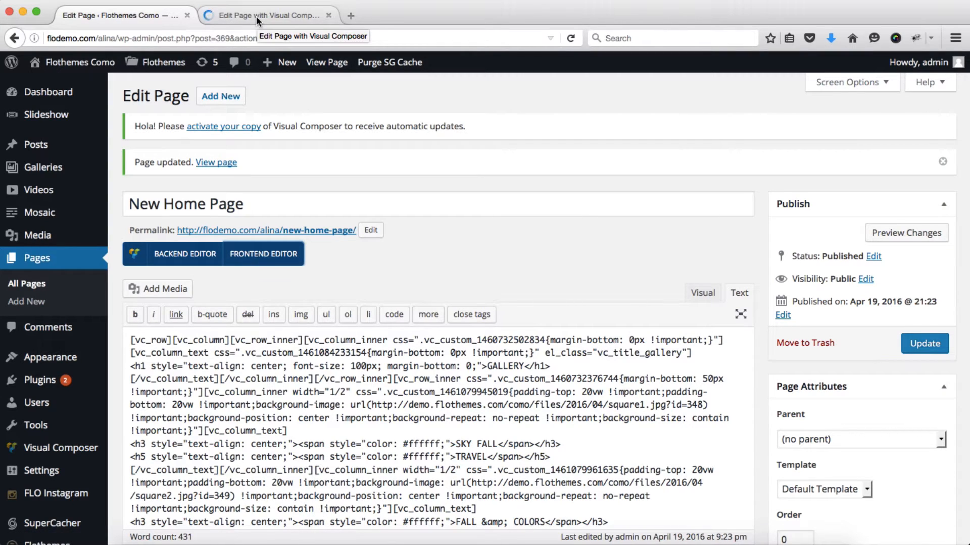
{"action": "left_click", "coordinate": [256, 16]}
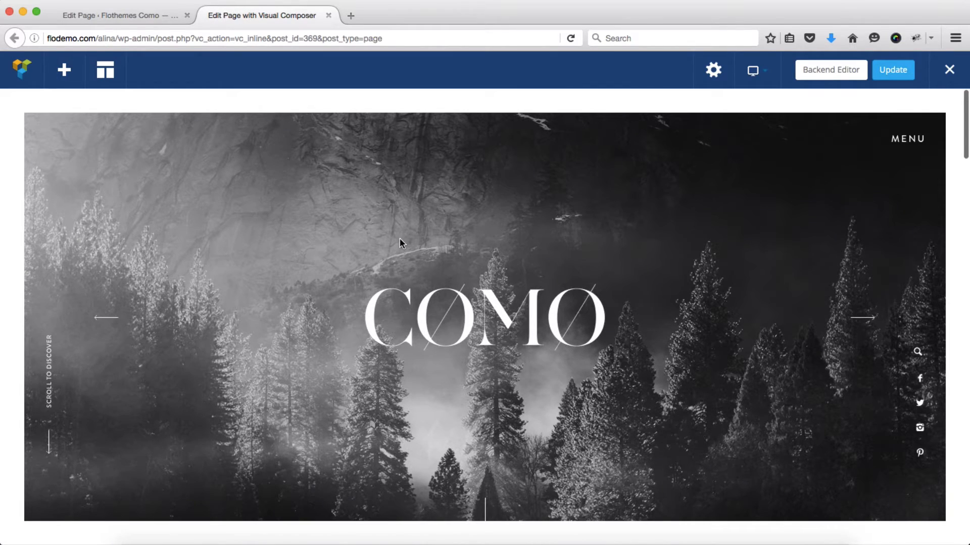
Examine the GALLERY heading's text block settings and its heading style options, leaving them without changes
{"action": "scroll", "coordinate": [399, 243], "scroll_direction": "down", "scroll_amount": 7}
{"action": "scroll", "coordinate": [399, 244], "scroll_direction": "down", "scroll_amount": 3}
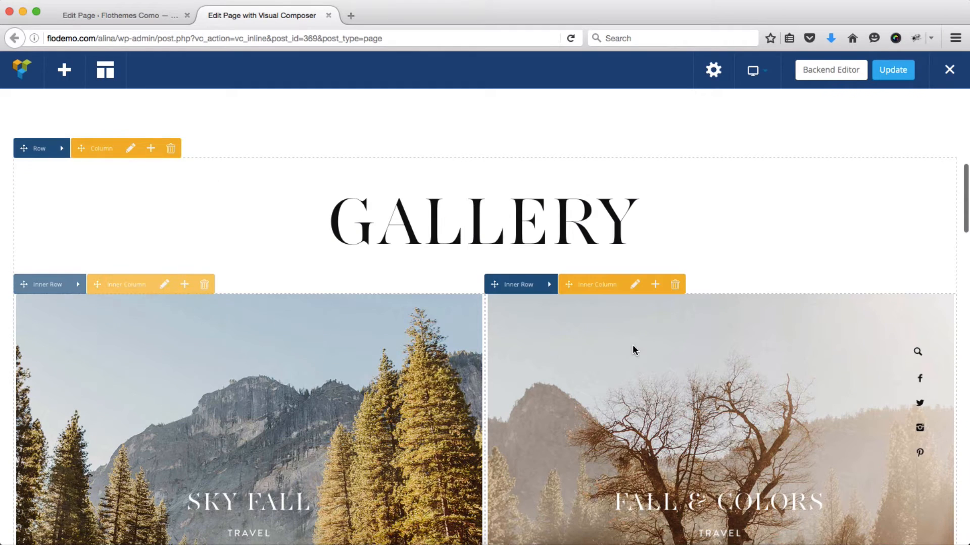
{"action": "scroll", "coordinate": [632, 344], "scroll_direction": "down", "scroll_amount": 4}
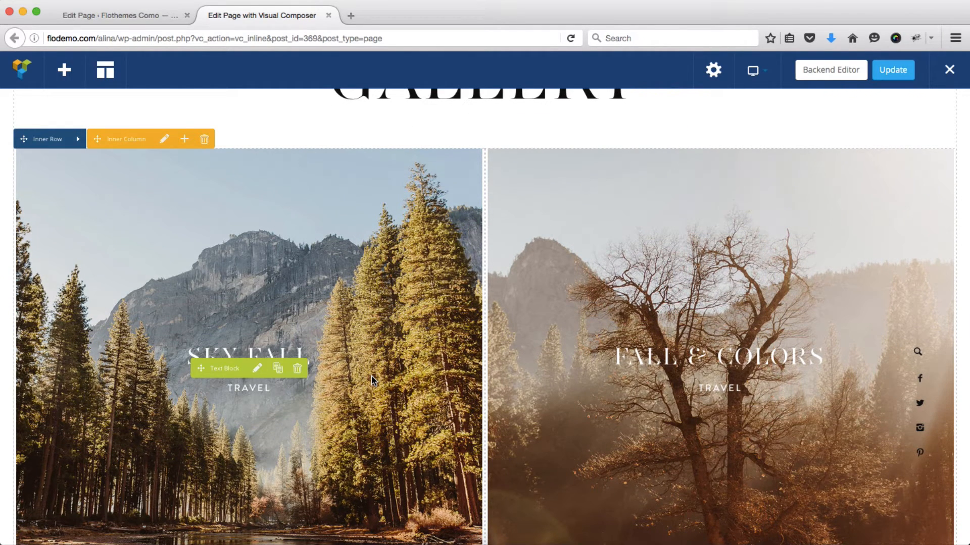
{"action": "scroll", "coordinate": [371, 374], "scroll_direction": "up", "scroll_amount": 5}
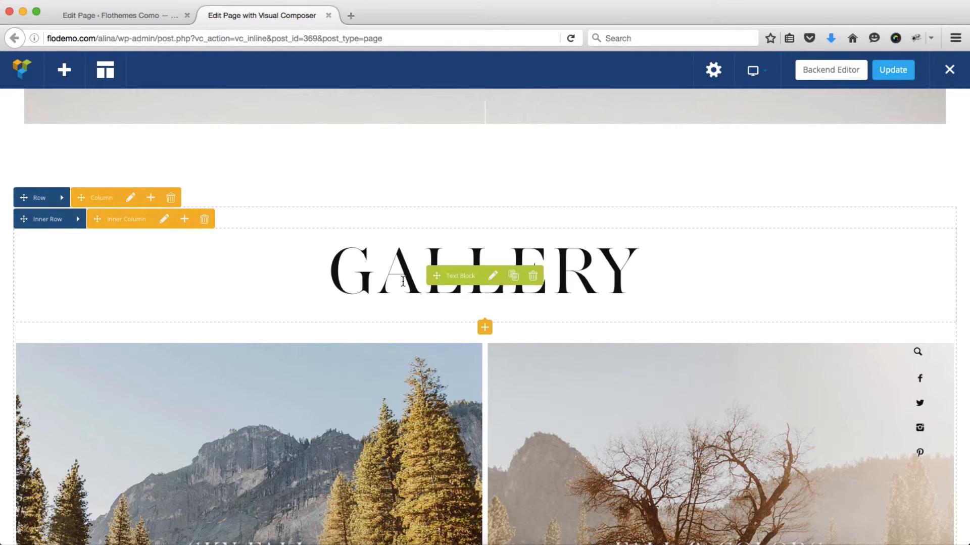
{"action": "left_click", "coordinate": [493, 278]}
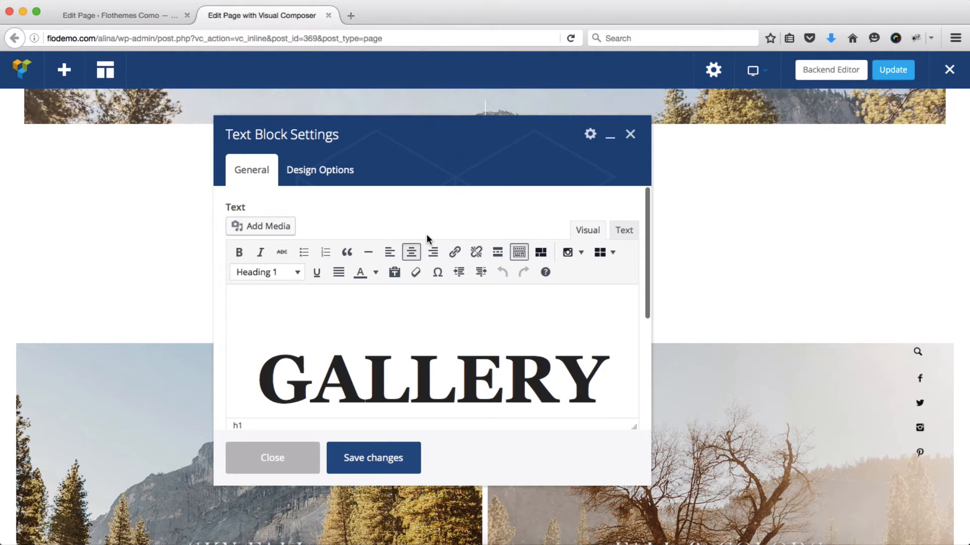
{"action": "left_click", "coordinate": [446, 354]}
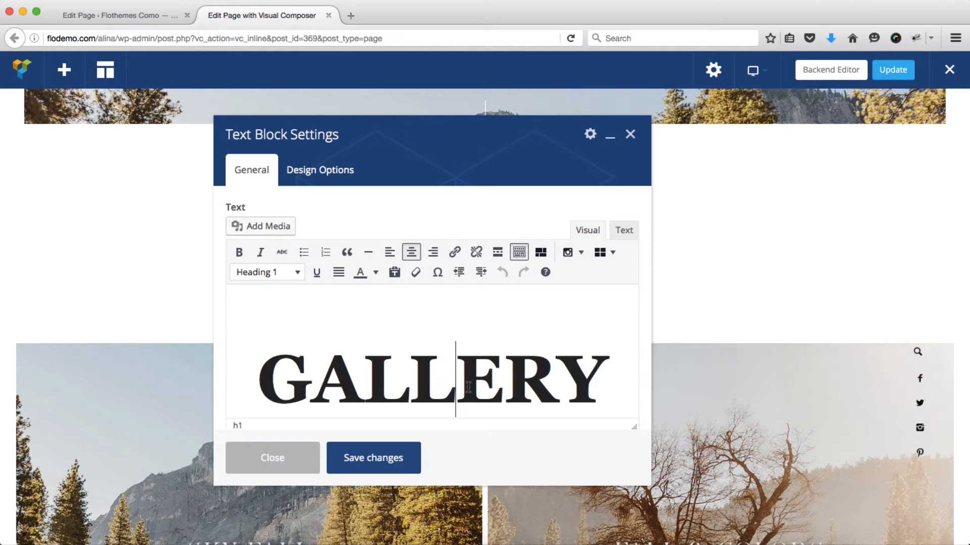
{"action": "double_click", "coordinate": [469, 387]}
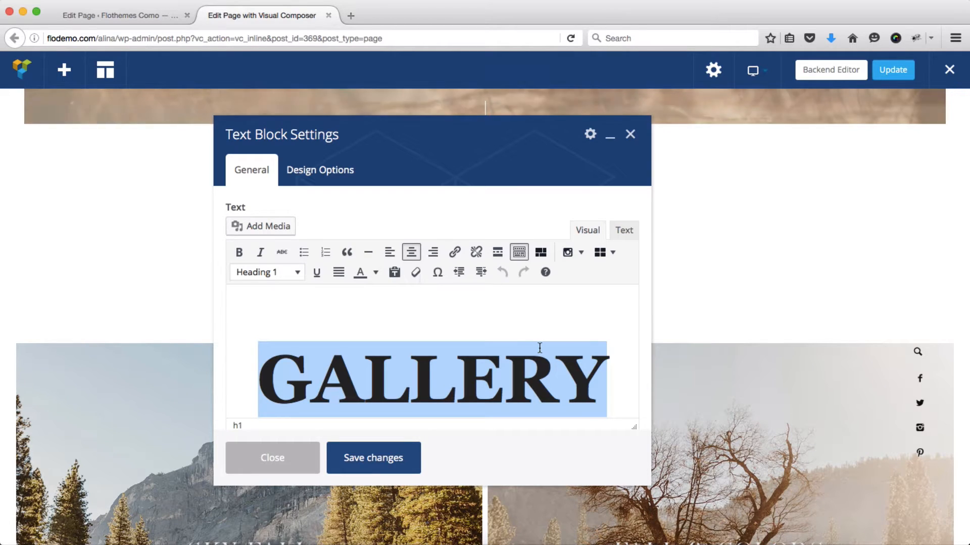
{"action": "scroll", "coordinate": [539, 347], "scroll_direction": "down", "scroll_amount": 1}
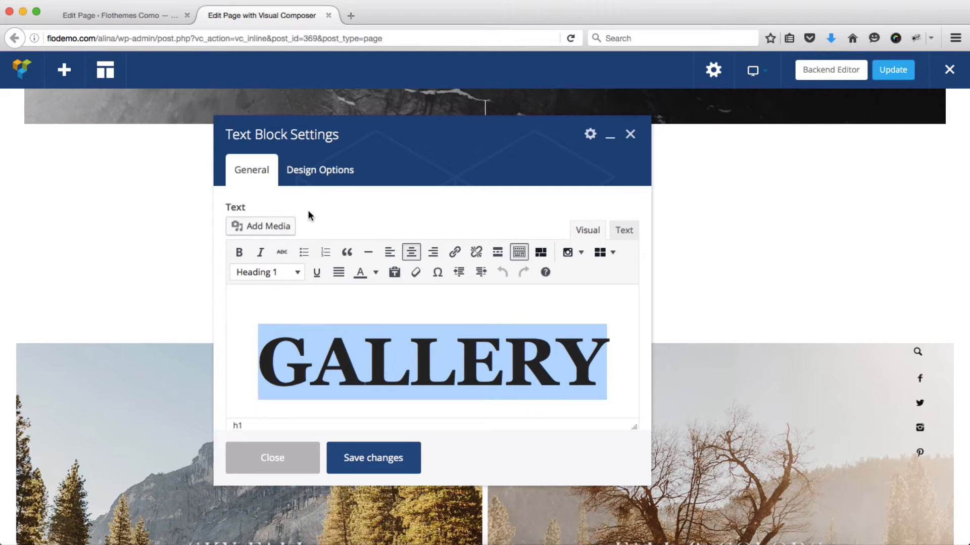
{"action": "left_click", "coordinate": [295, 273]}
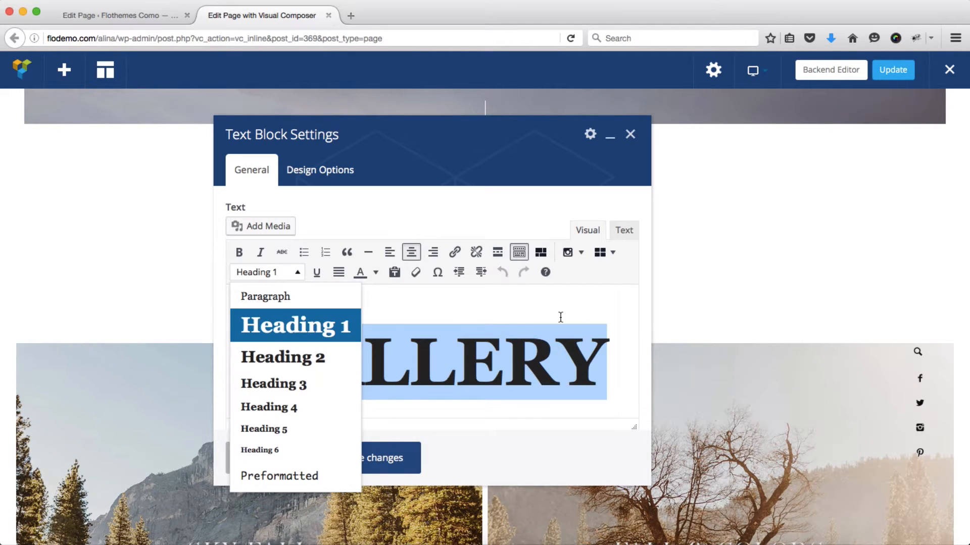
{"action": "left_click", "coordinate": [527, 361]}
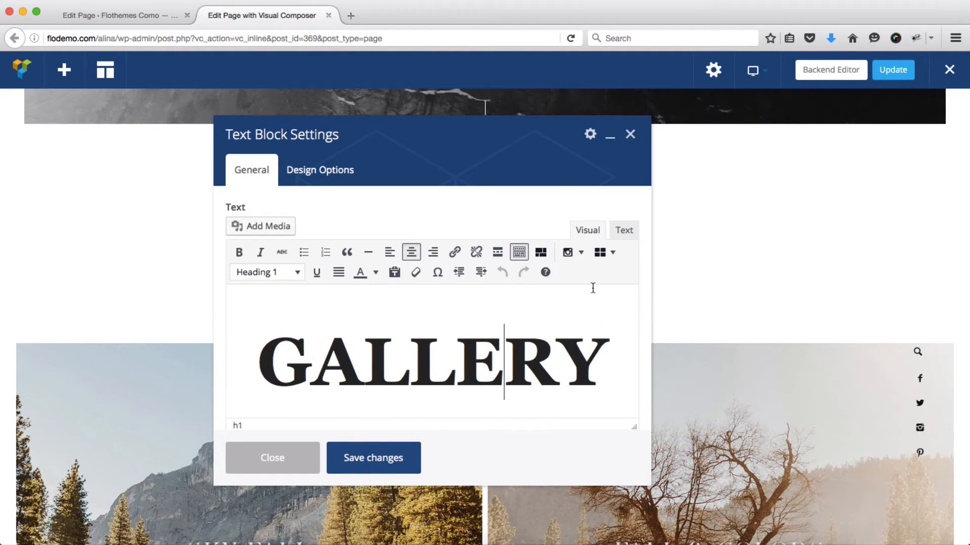
{"action": "left_click", "coordinate": [630, 134]}
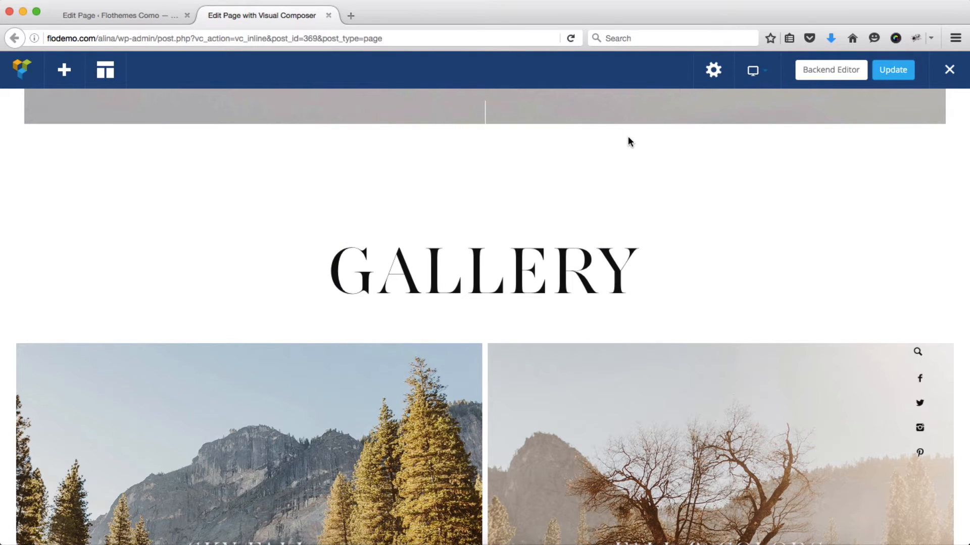
Remove the background image from the SKY FALL inner column in its design options
{"action": "scroll", "coordinate": [520, 279], "scroll_direction": "down", "scroll_amount": 5}
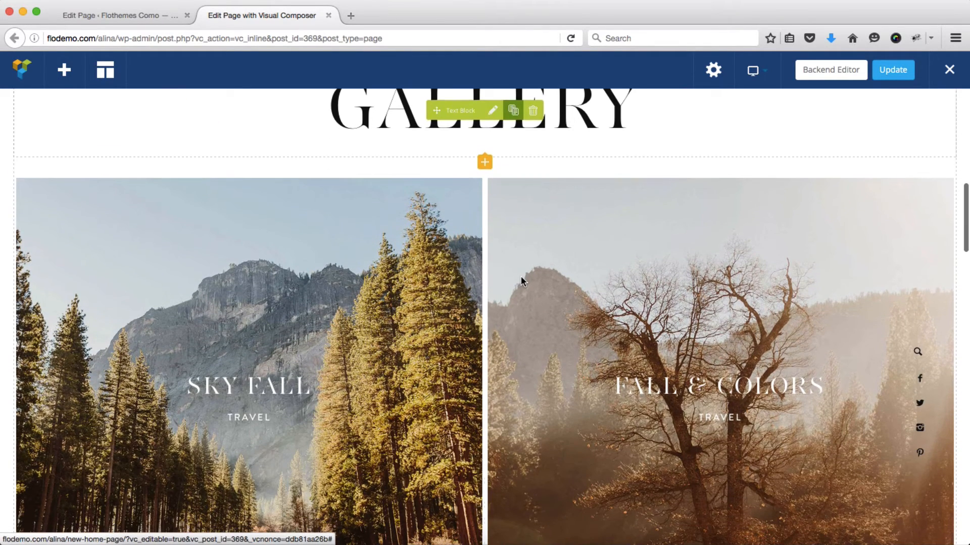
{"action": "scroll", "coordinate": [454, 281], "scroll_direction": "down", "scroll_amount": 3}
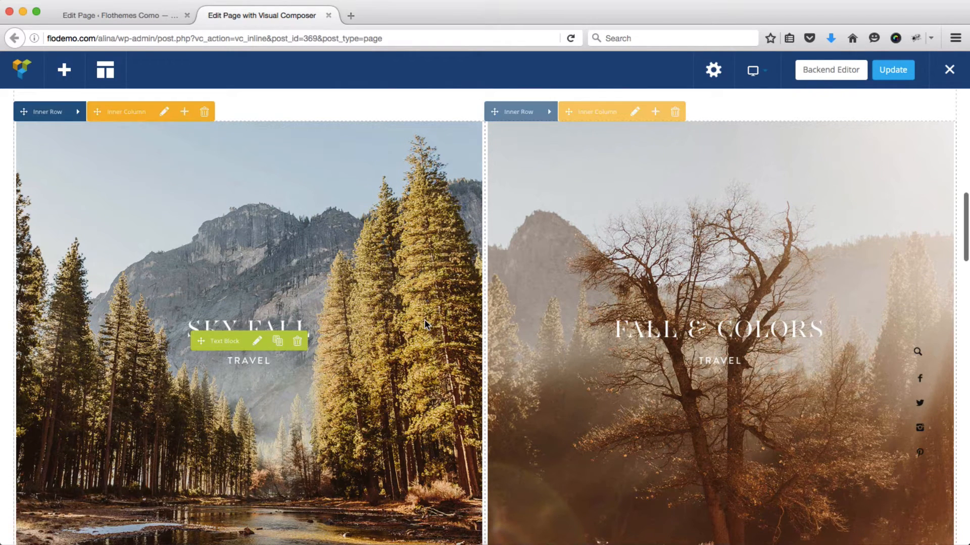
{"action": "scroll", "coordinate": [424, 319], "scroll_direction": "up", "scroll_amount": 2}
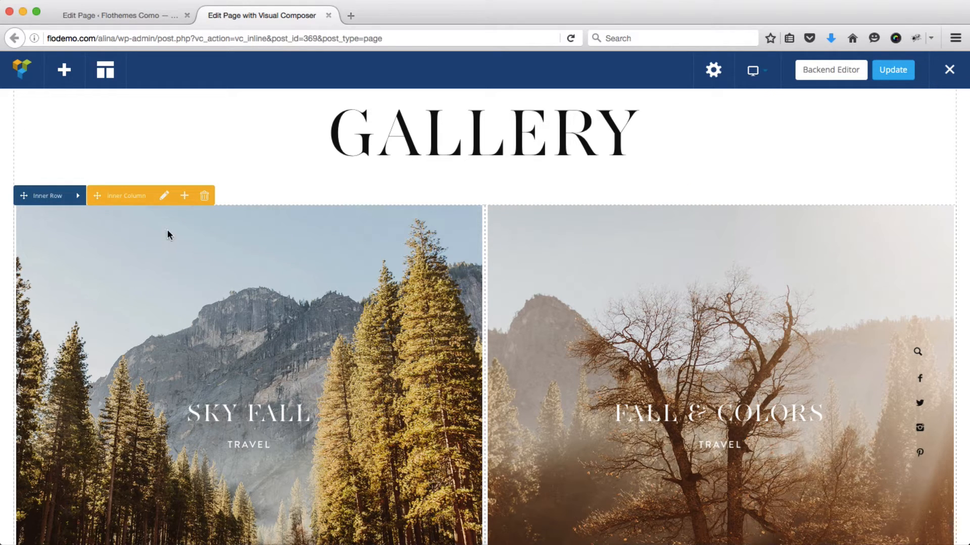
{"action": "left_click", "coordinate": [164, 202]}
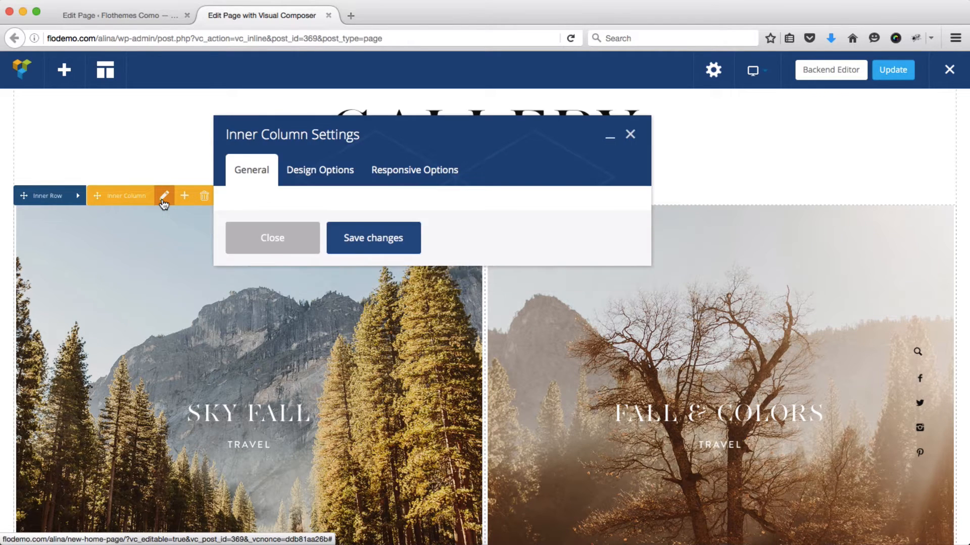
{"action": "left_click", "coordinate": [307, 172]}
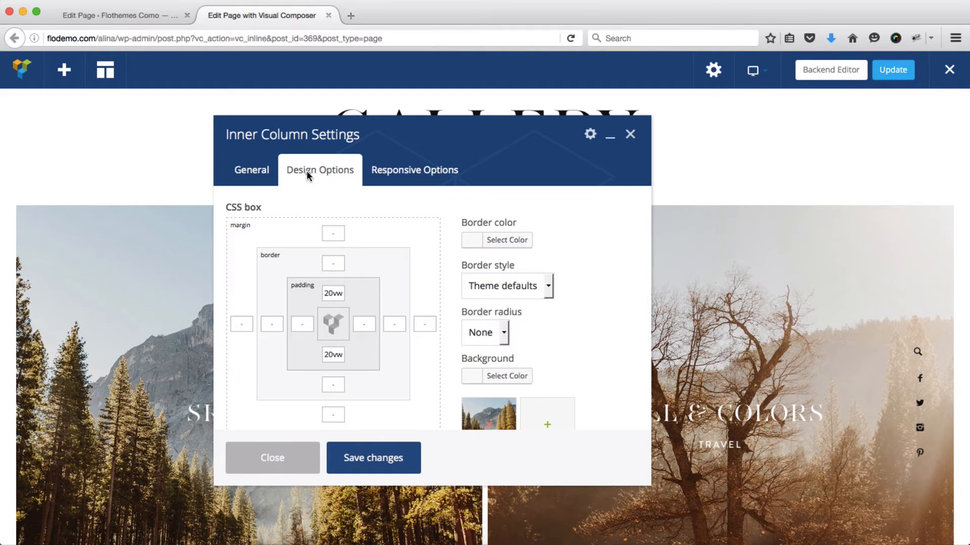
{"action": "scroll", "coordinate": [408, 324], "scroll_direction": "down", "scroll_amount": 5}
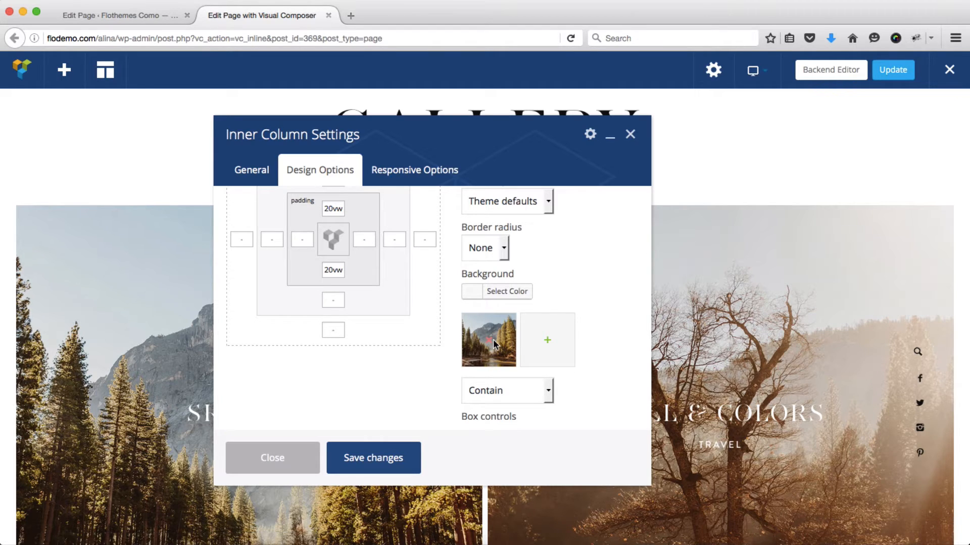
{"action": "left_click", "coordinate": [492, 345]}
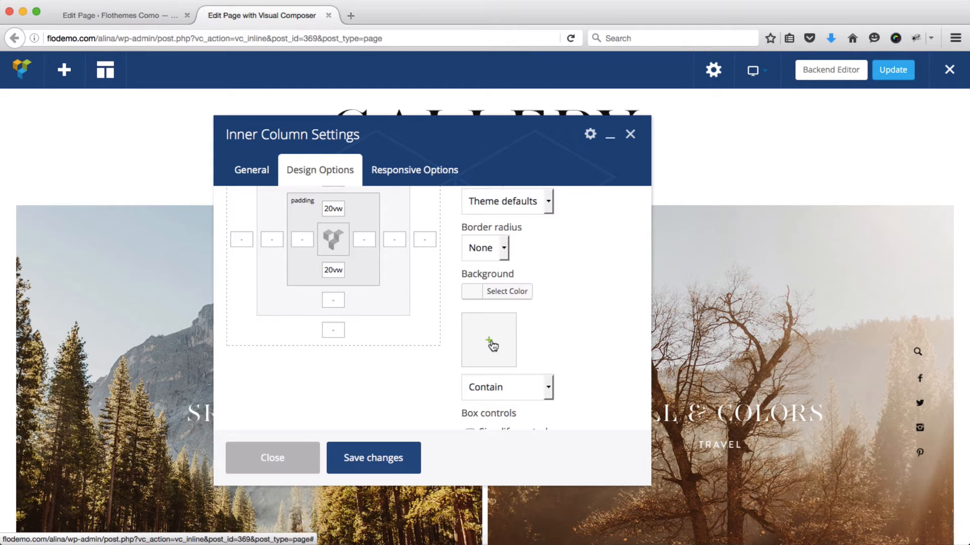
Choose edpeers-flo_27-copy.jpg from the media library as the SKY FALL inner column's background image
{"action": "left_click", "coordinate": [491, 343]}
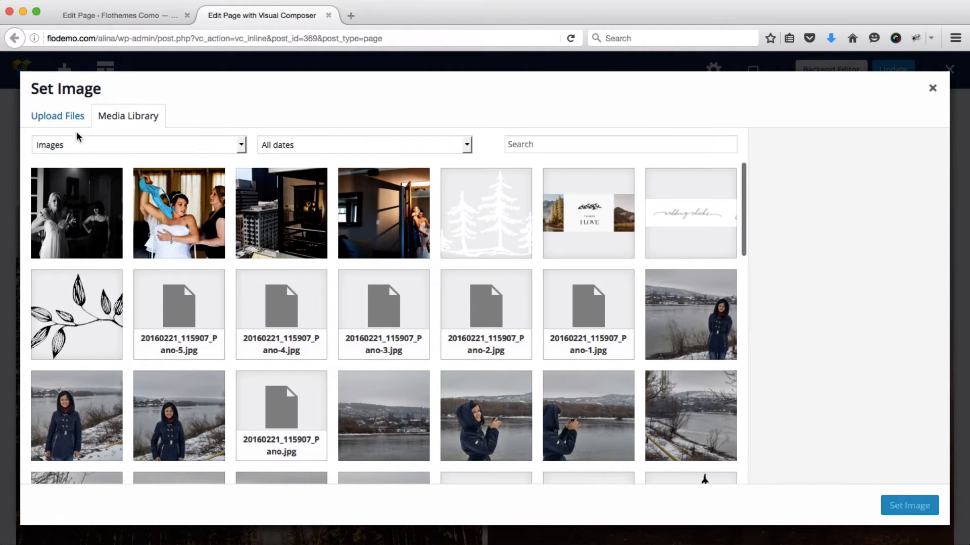
{"action": "left_click", "coordinate": [68, 118]}
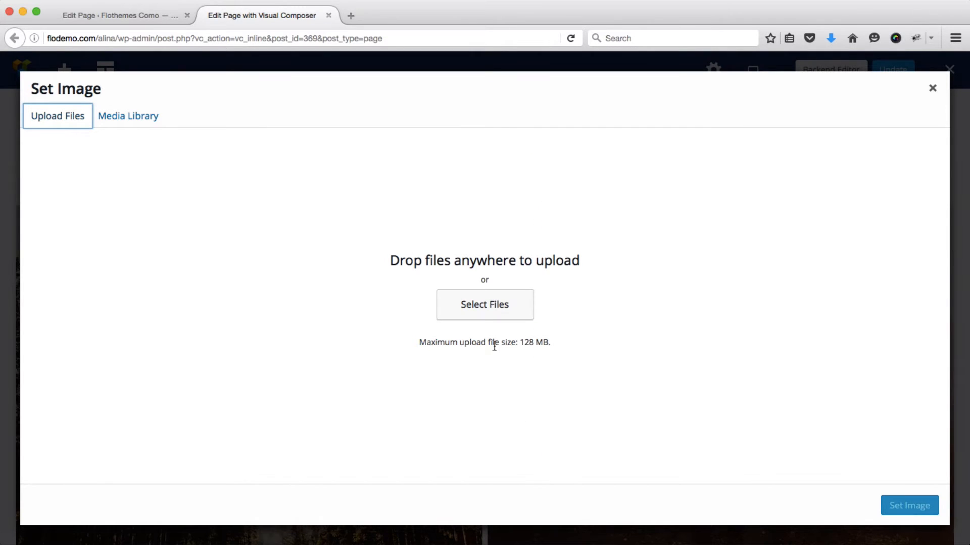
{"action": "left_click", "coordinate": [132, 119]}
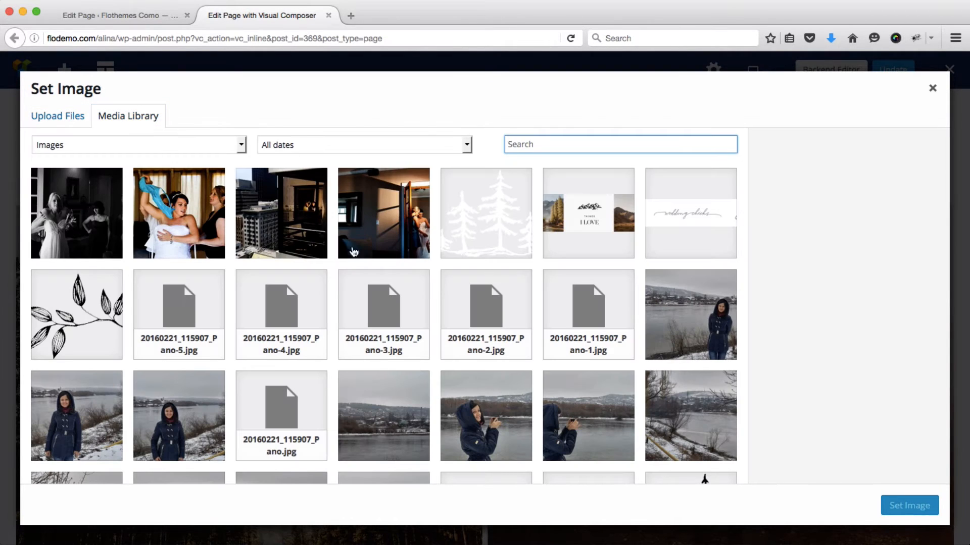
{"action": "scroll", "coordinate": [441, 283], "scroll_direction": "down", "scroll_amount": 10}
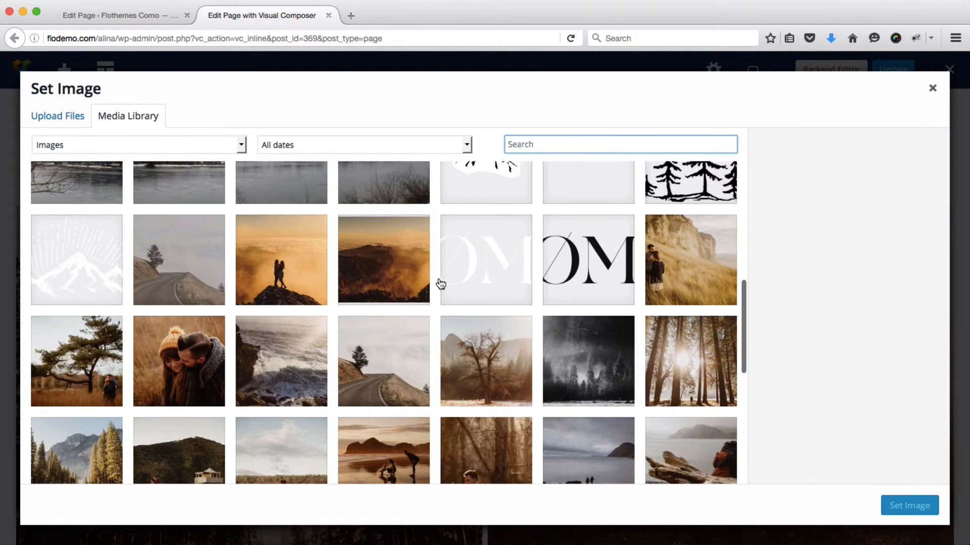
{"action": "left_click", "coordinate": [170, 252]}
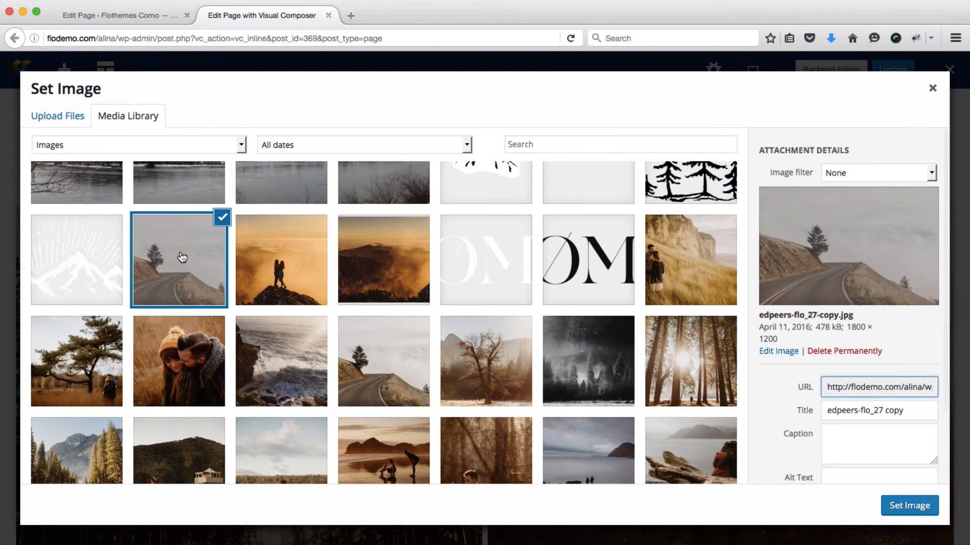
{"action": "left_click", "coordinate": [908, 507]}
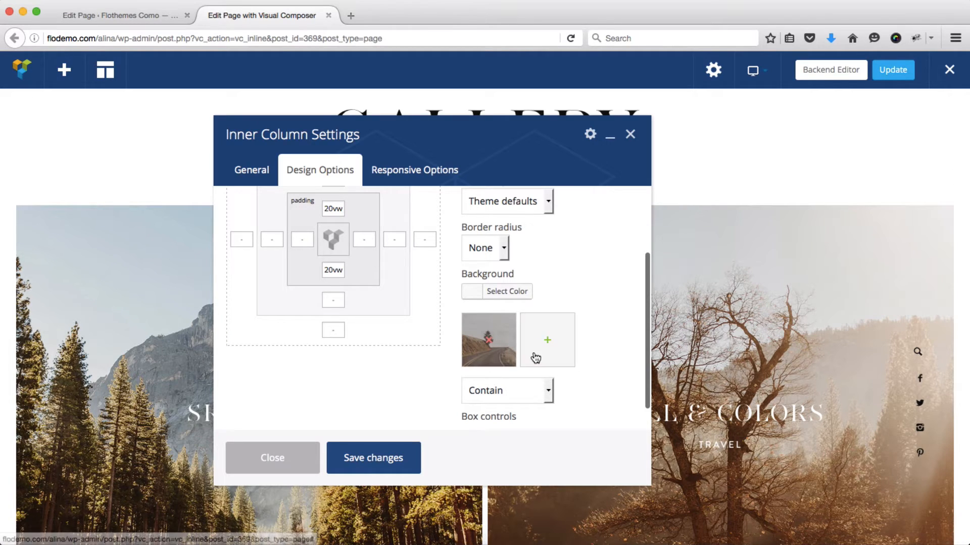
Save the SKY FALL inner column's design changes and close its settings
{"action": "scroll", "coordinate": [536, 357], "scroll_direction": "down", "scroll_amount": 1}
{"action": "scroll", "coordinate": [535, 357], "scroll_direction": "down", "scroll_amount": 1}
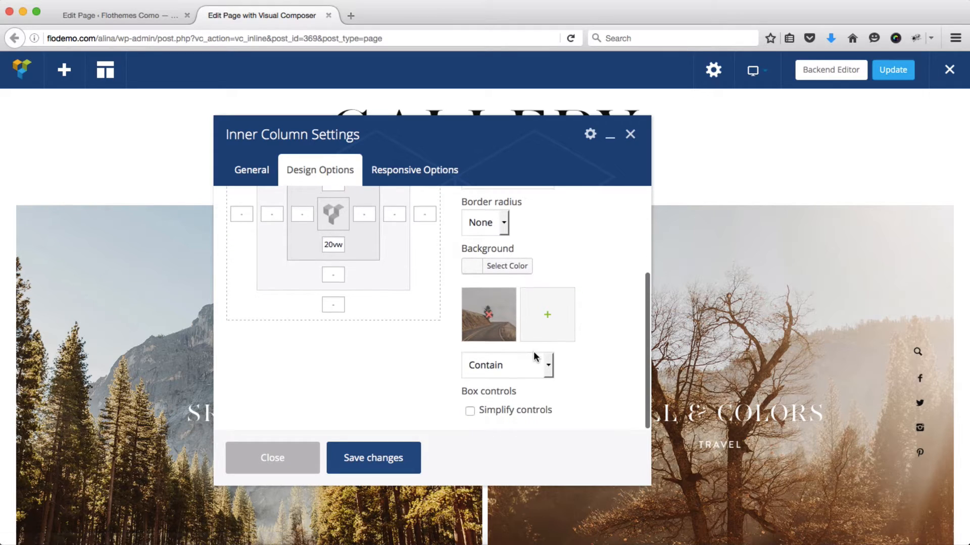
{"action": "left_click", "coordinate": [367, 465]}
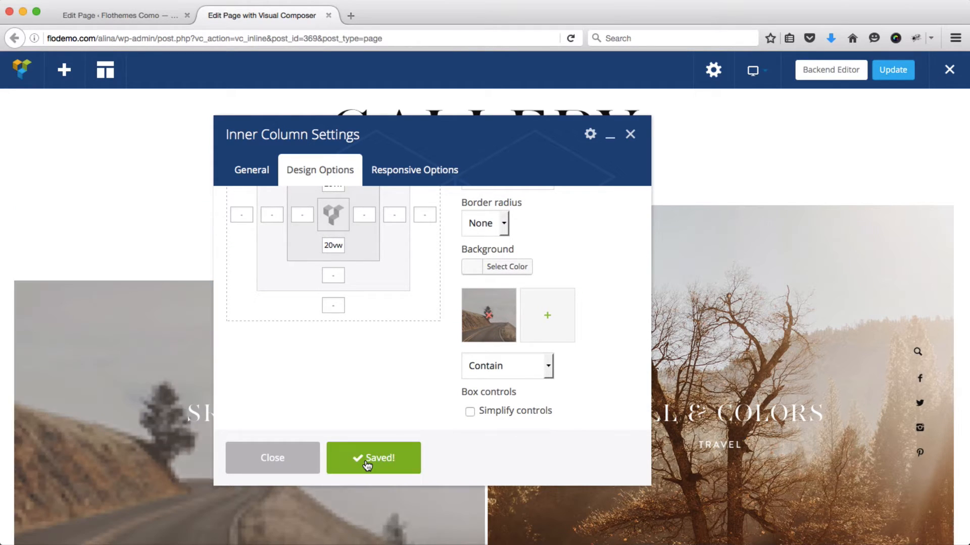
{"action": "scroll", "coordinate": [112, 372], "scroll_direction": "down", "scroll_amount": 3}
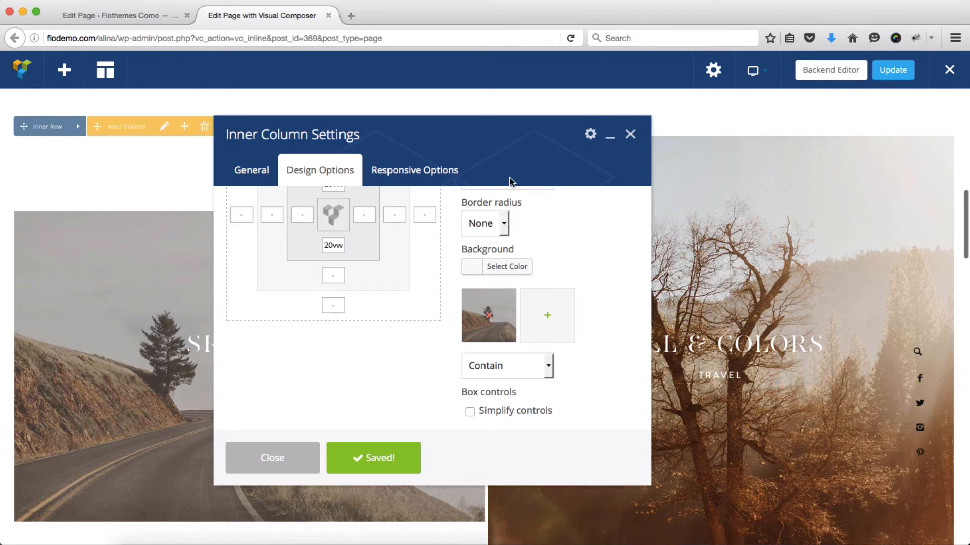
{"action": "left_click", "coordinate": [630, 135]}
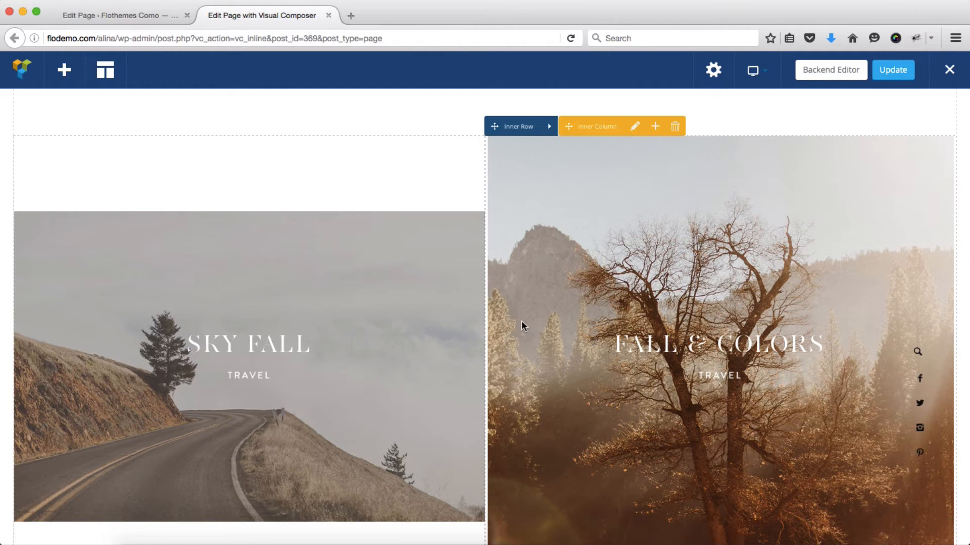
Remove the background image from the FALL & COLORS inner column in its design options
{"action": "scroll", "coordinate": [522, 320], "scroll_direction": "down", "scroll_amount": 2}
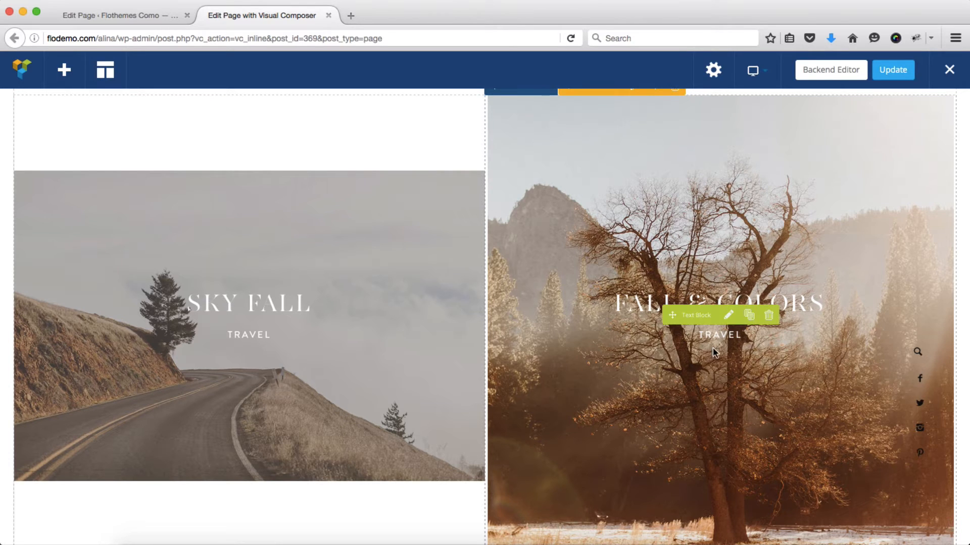
{"action": "mouse_move", "coordinate": [772, 291]}
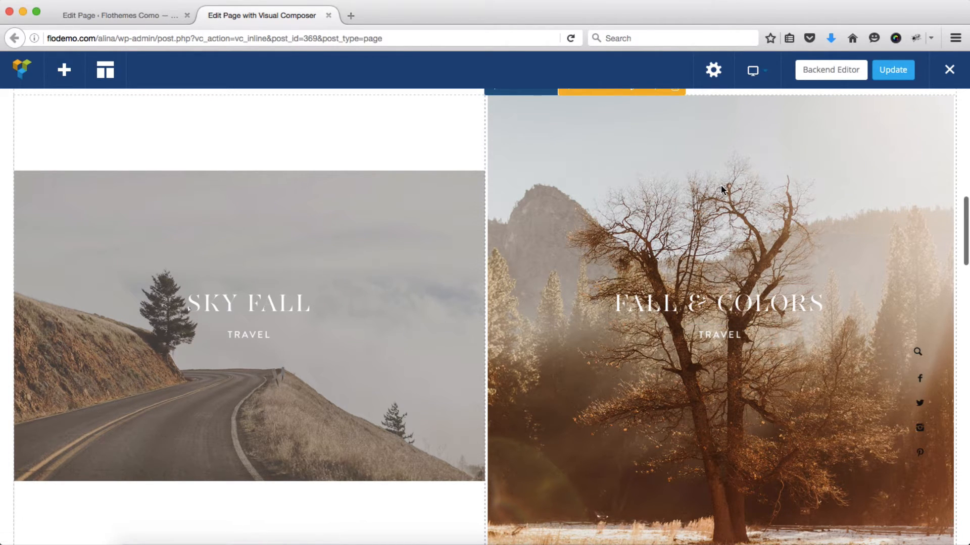
{"action": "scroll", "coordinate": [720, 184], "scroll_direction": "up", "scroll_amount": 3}
{"action": "left_click", "coordinate": [633, 161]}
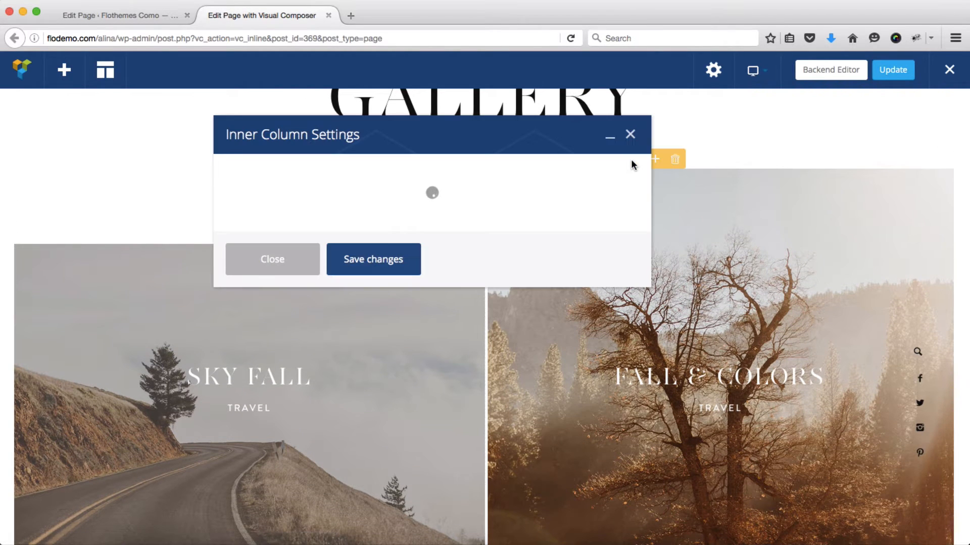
{"action": "left_click", "coordinate": [309, 169]}
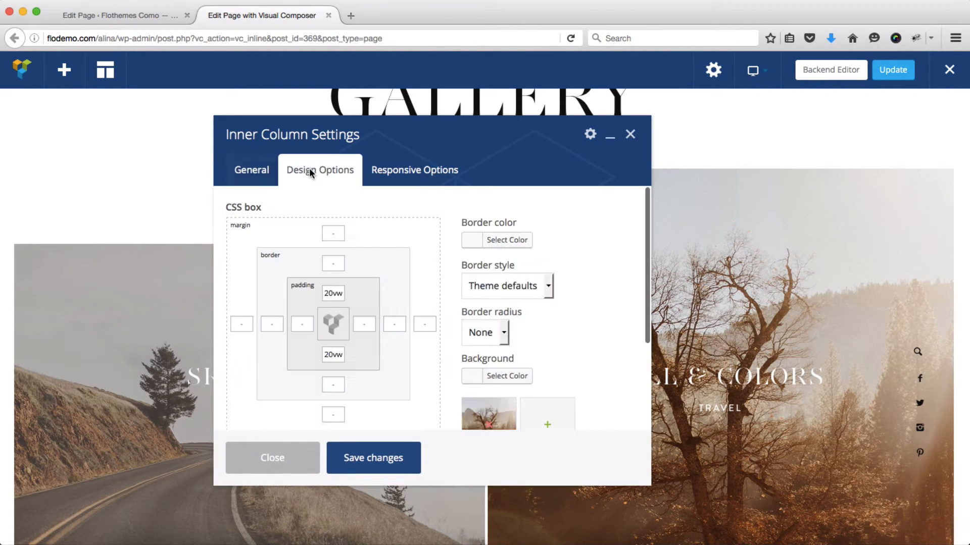
{"action": "scroll", "coordinate": [497, 388], "scroll_direction": "down", "scroll_amount": 2}
{"action": "left_click", "coordinate": [489, 370]}
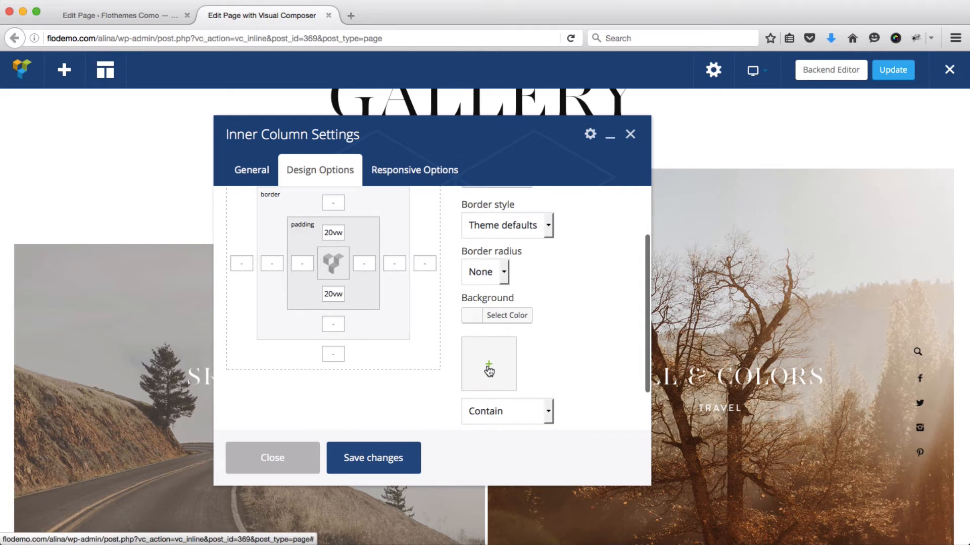
Set edpeers-flo_28.jpg from the media library as the FALL & COLORS column's background, save the changes and close its settings
{"action": "left_click", "coordinate": [489, 371]}
{"action": "scroll", "coordinate": [488, 372], "scroll_direction": "down", "scroll_amount": 6}
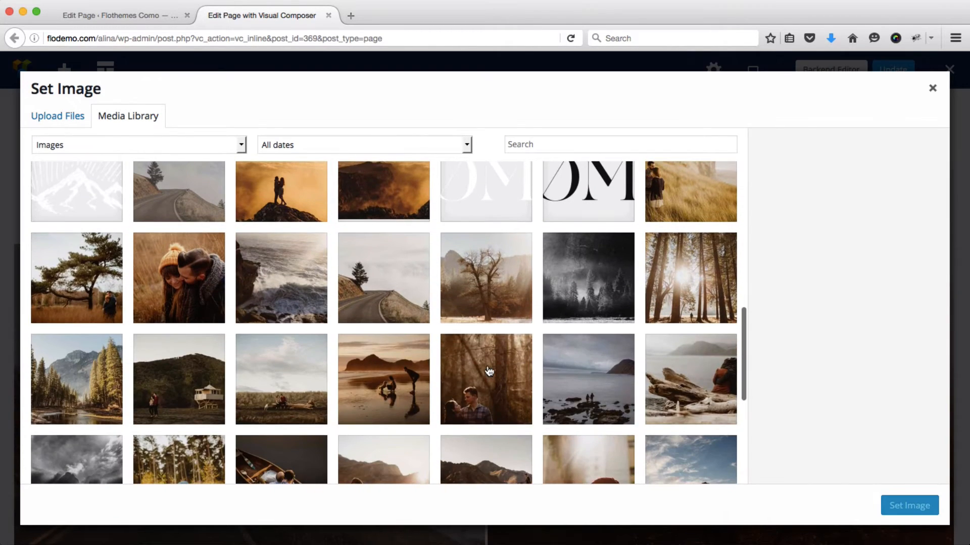
{"action": "left_click", "coordinate": [303, 271]}
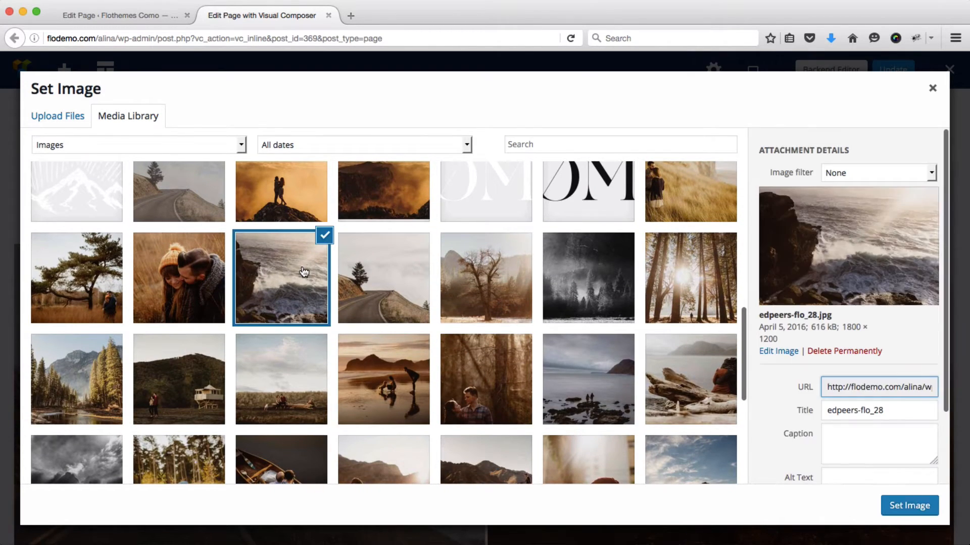
{"action": "left_click", "coordinate": [899, 506]}
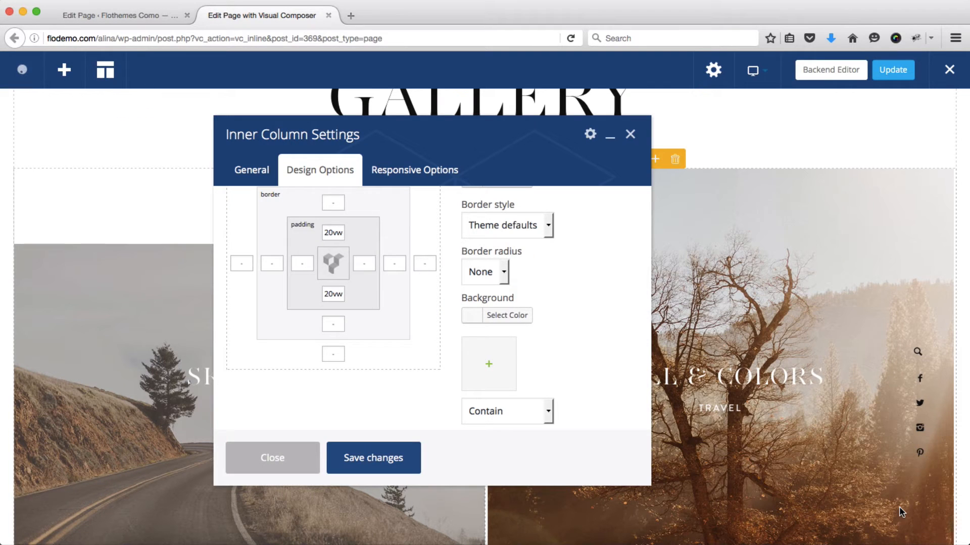
{"action": "left_click", "coordinate": [375, 459]}
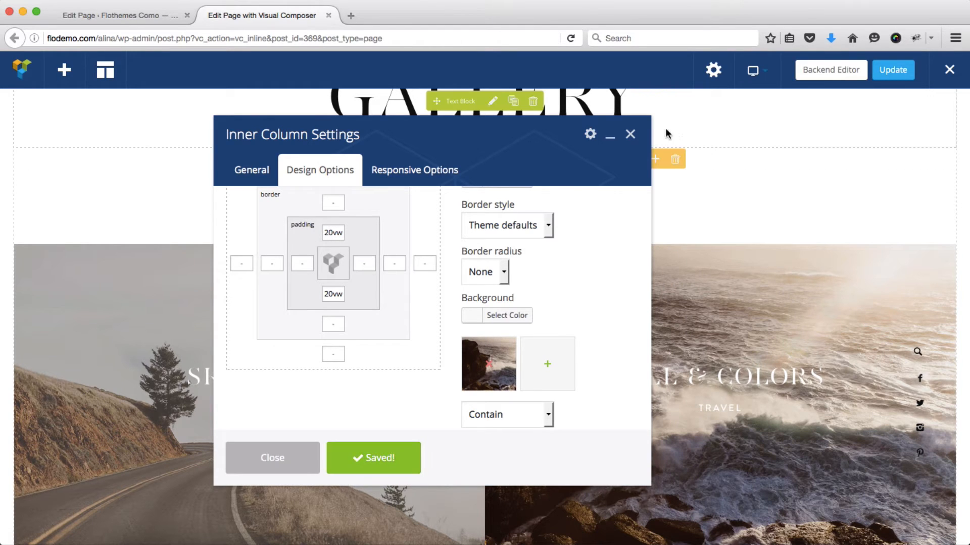
{"action": "left_click", "coordinate": [630, 135]}
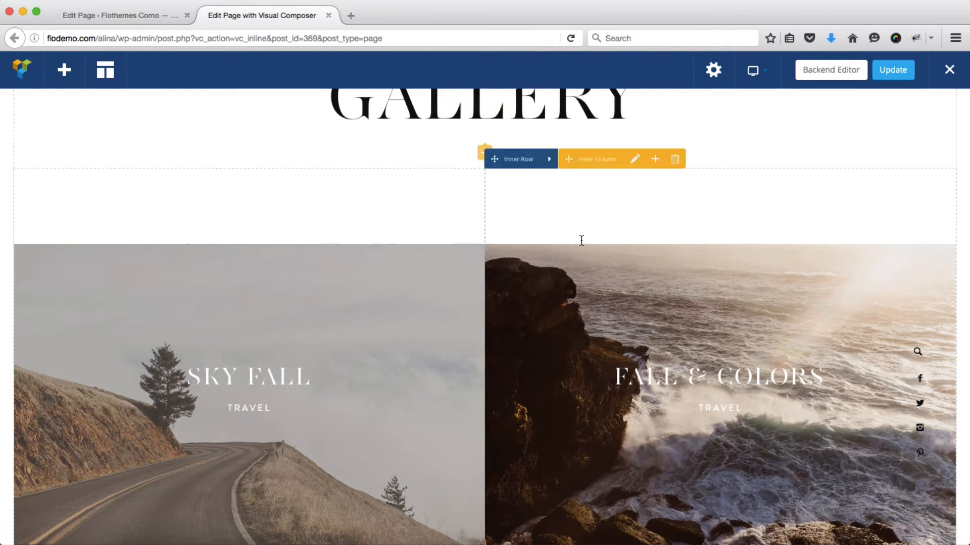
Open the SKY FALL text block's settings, start adding a link to all its text, and close without saving
{"action": "scroll", "coordinate": [581, 242], "scroll_direction": "down", "scroll_amount": 5}
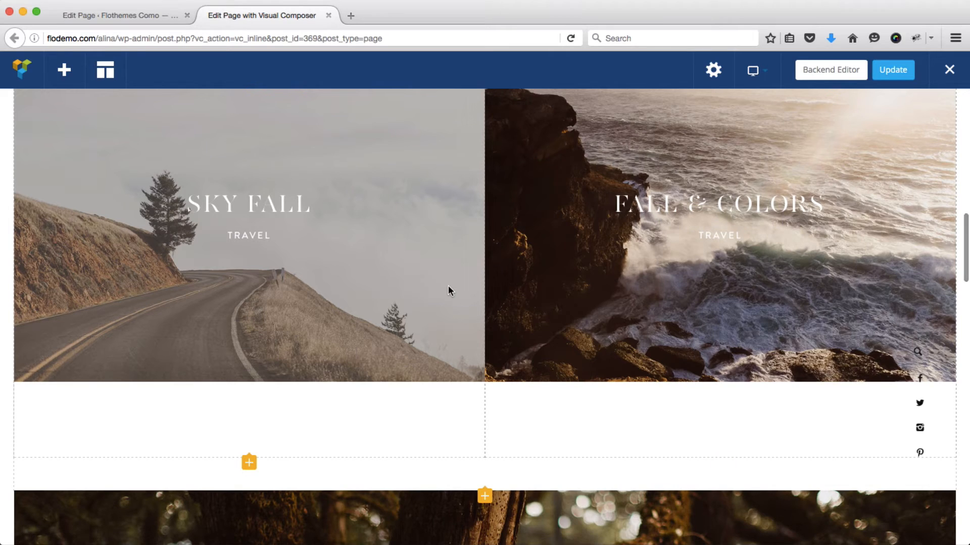
{"action": "mouse_move", "coordinate": [210, 229]}
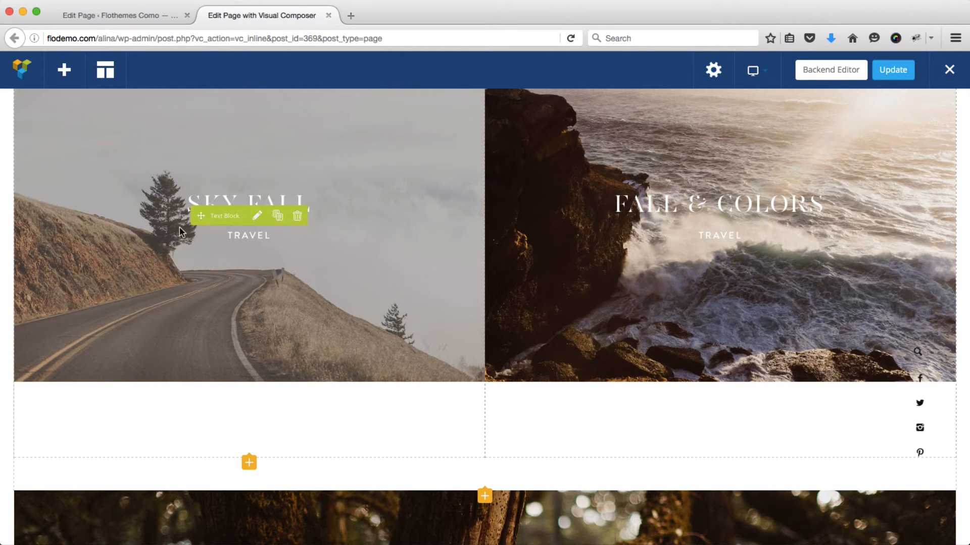
{"action": "left_click", "coordinate": [258, 218]}
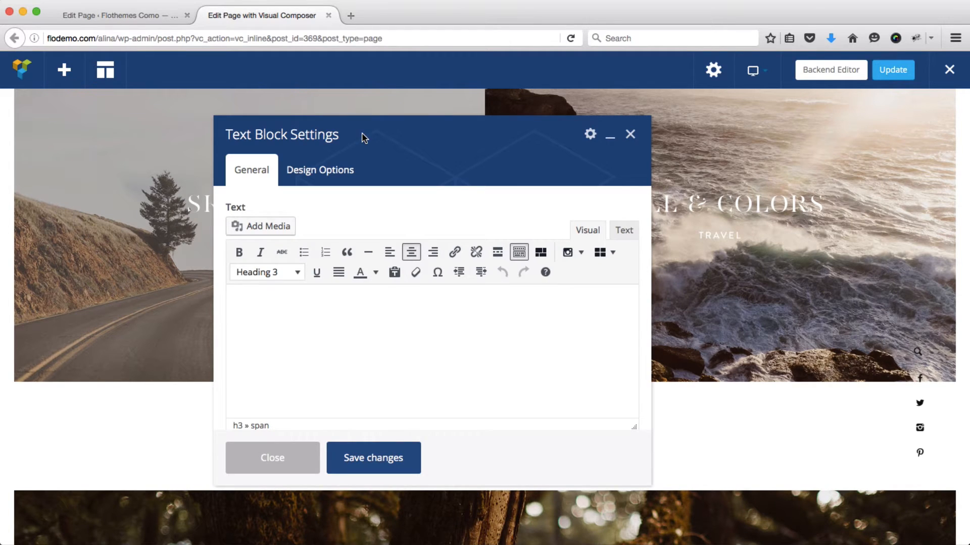
{"action": "left_click_drag", "start_coordinate": [362, 134], "coordinate": [503, 138]}
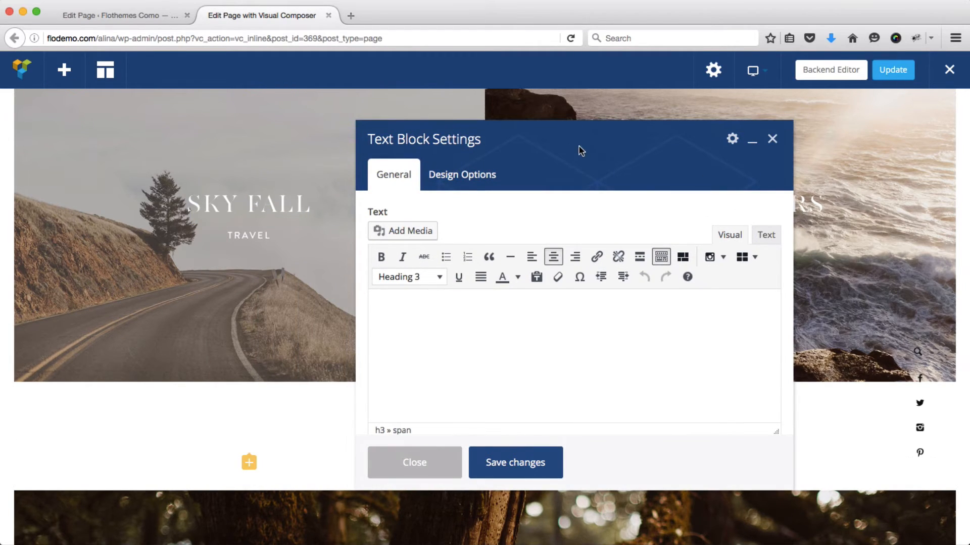
{"action": "left_click_drag", "start_coordinate": [578, 149], "coordinate": [454, 122]}
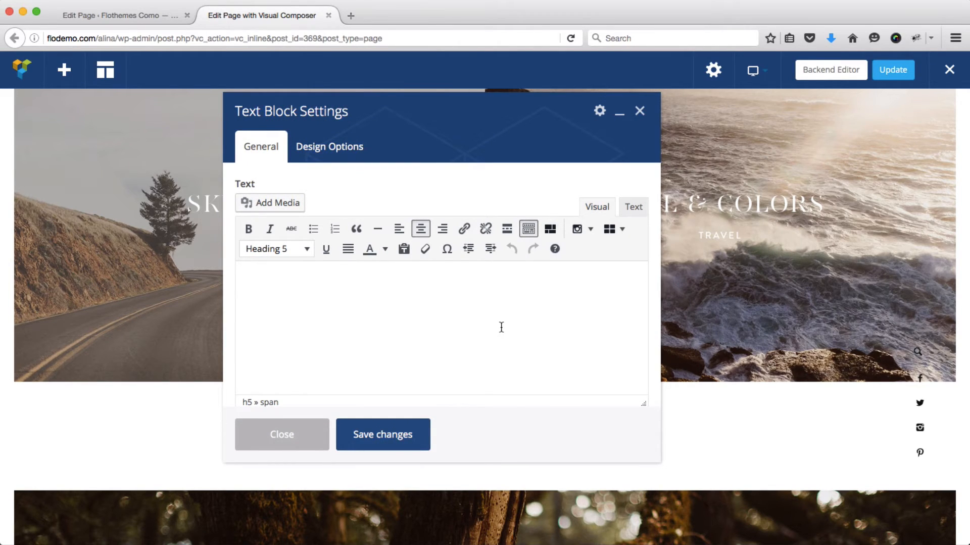
{"action": "key", "text": "ctrl+a"}
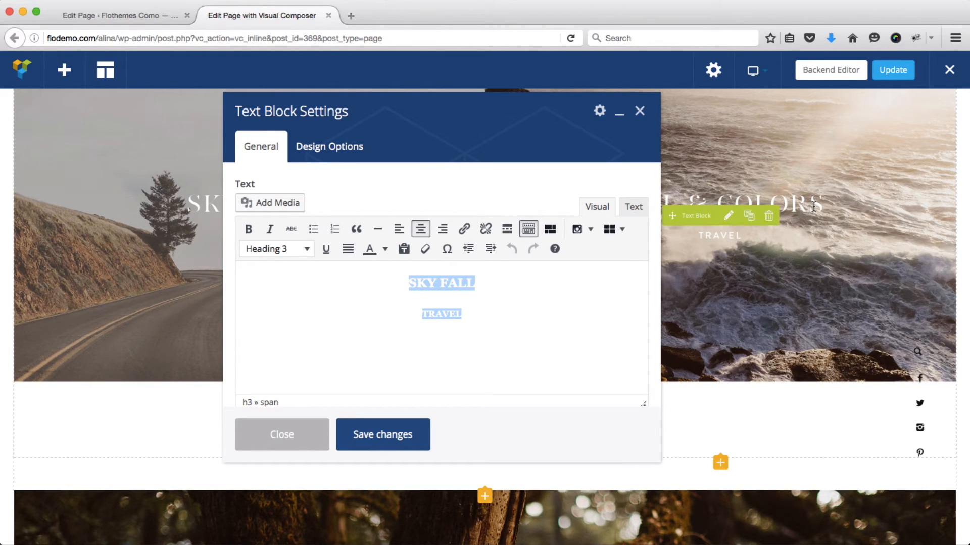
{"action": "left_click", "coordinate": [463, 233]}
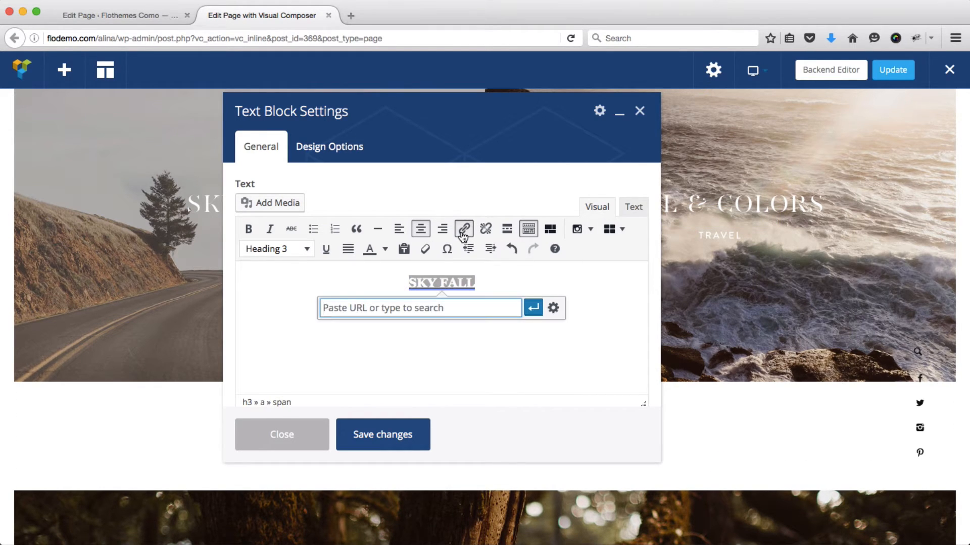
{"action": "left_click", "coordinate": [640, 111]}
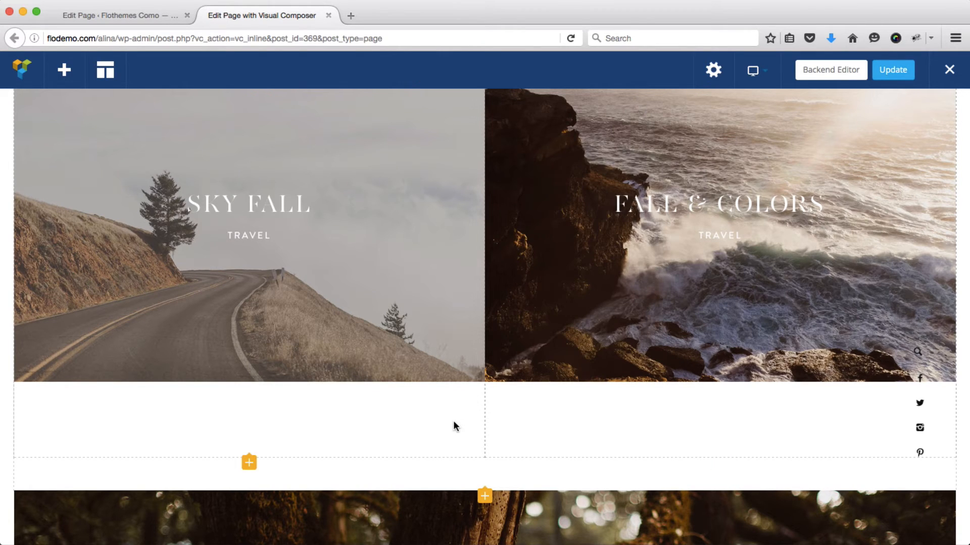
Set the bottom margin of the gallery's inner row to 0 in its design options, save the changes and close the settings
{"action": "scroll", "coordinate": [454, 426], "scroll_direction": "down", "scroll_amount": 2}
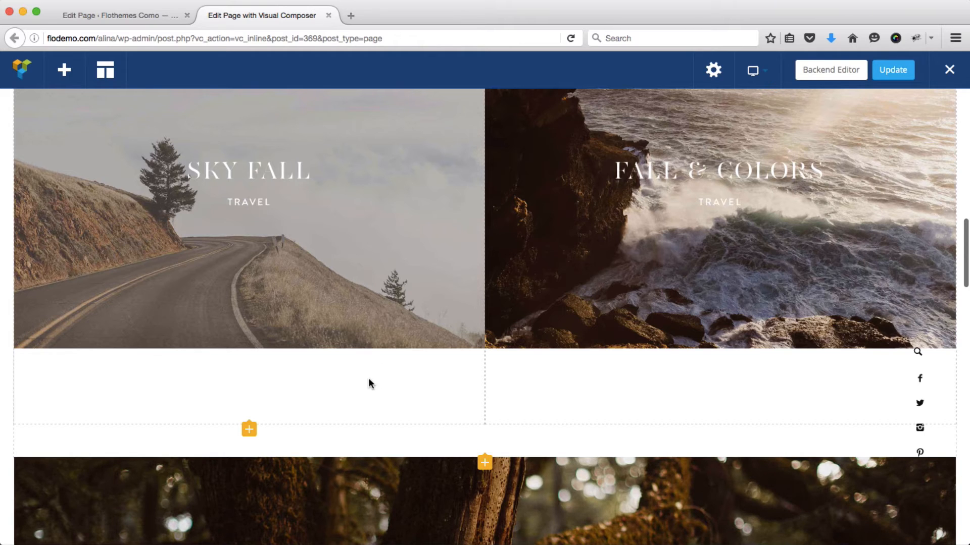
{"action": "scroll", "coordinate": [374, 402], "scroll_direction": "up", "scroll_amount": 3}
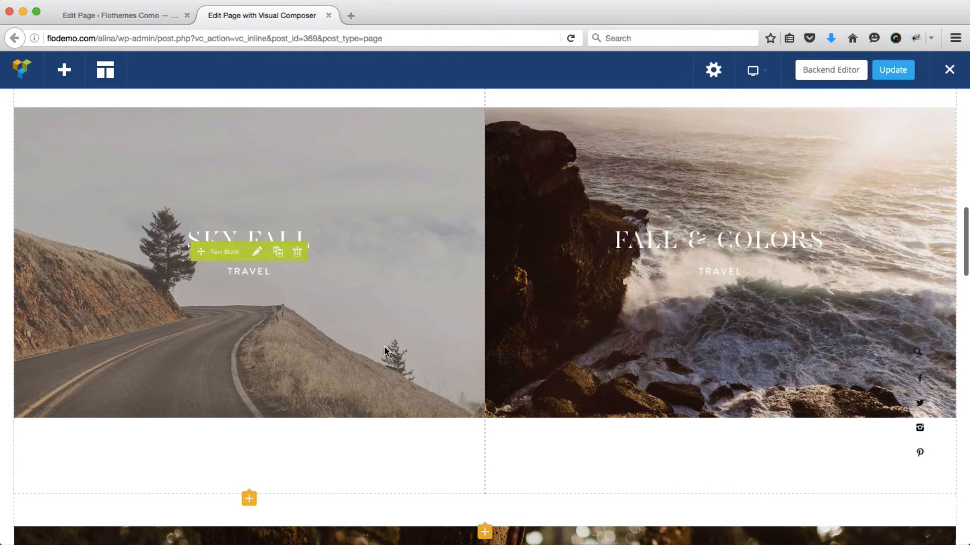
{"action": "scroll", "coordinate": [398, 428], "scroll_direction": "down", "scroll_amount": 4}
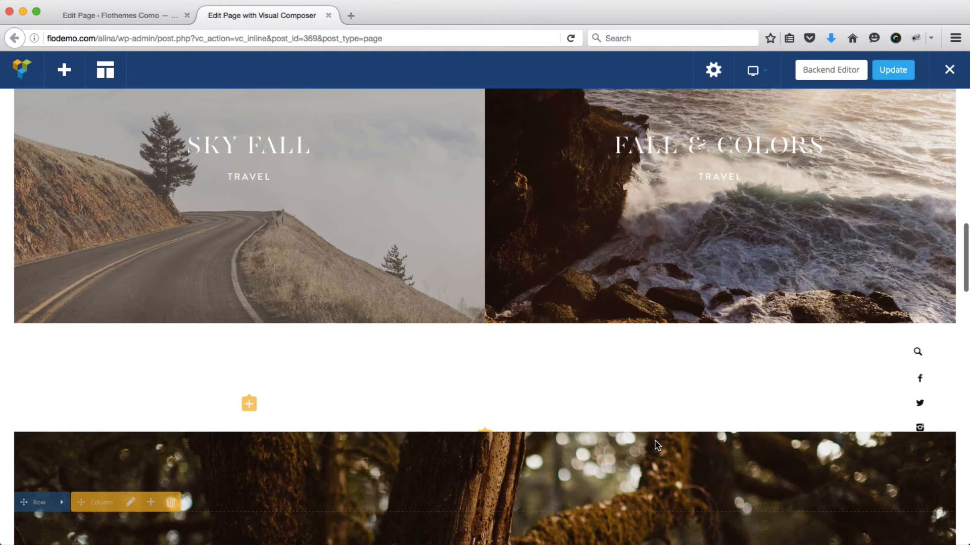
{"action": "scroll", "coordinate": [274, 375], "scroll_direction": "up", "scroll_amount": 1}
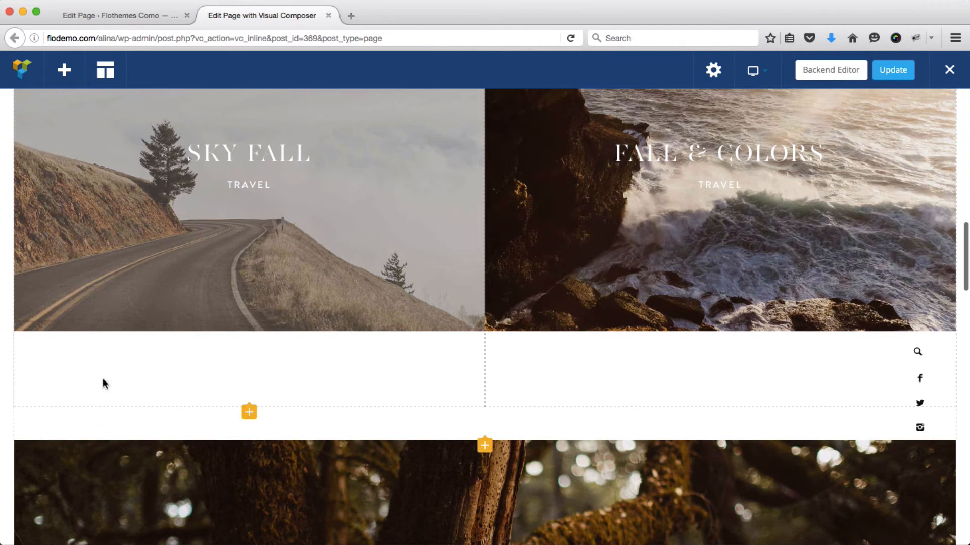
{"action": "scroll", "coordinate": [489, 360], "scroll_direction": "up", "scroll_amount": 5}
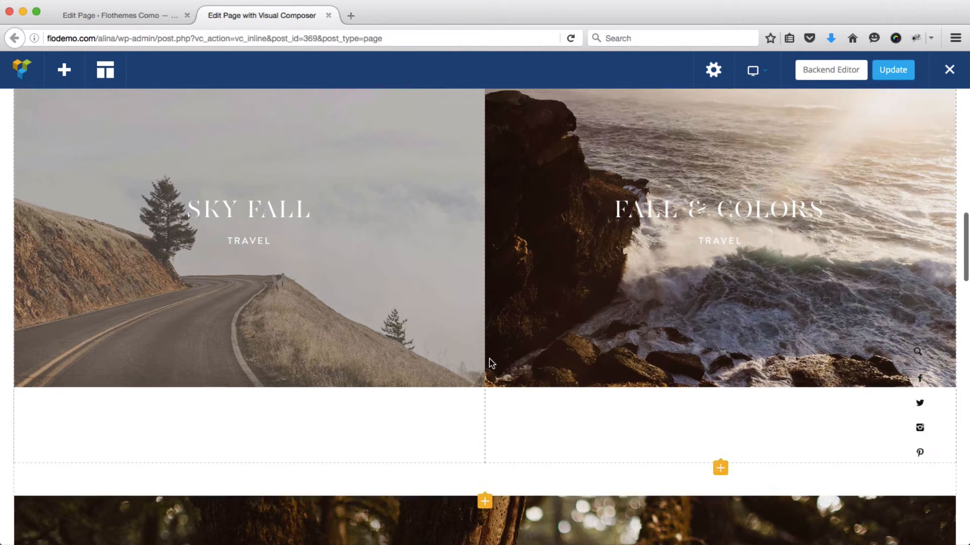
{"action": "scroll", "coordinate": [125, 215], "scroll_direction": "up", "scroll_amount": 5}
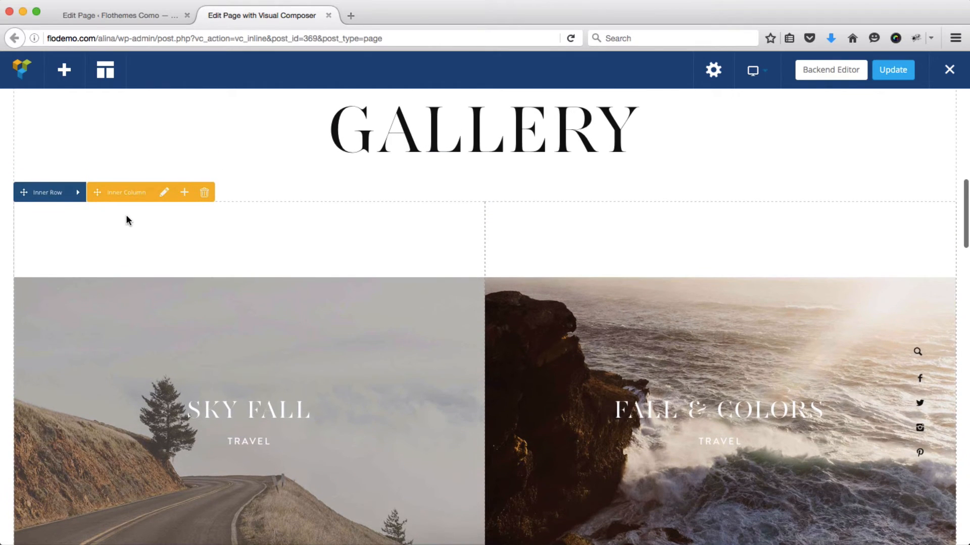
{"action": "mouse_move", "coordinate": [78, 201]}
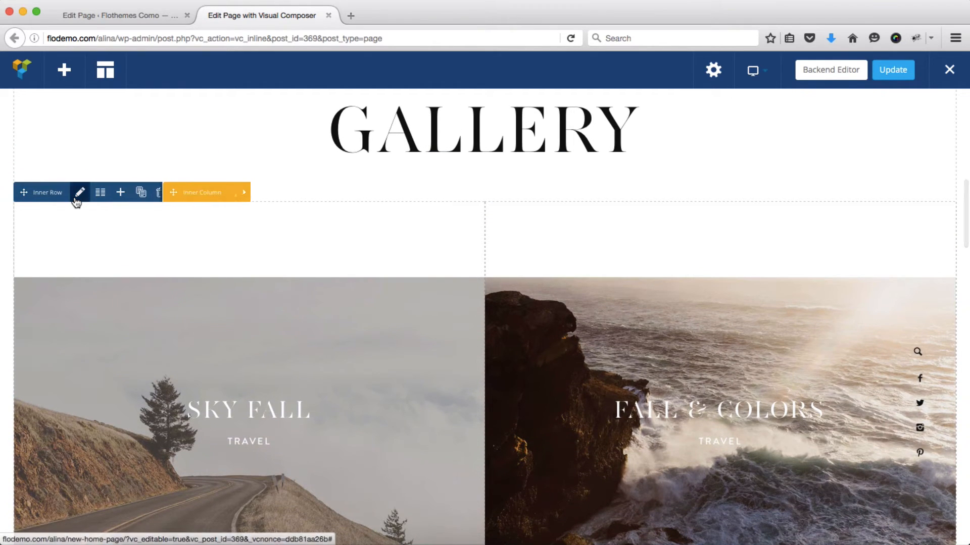
{"action": "left_click", "coordinate": [80, 194]}
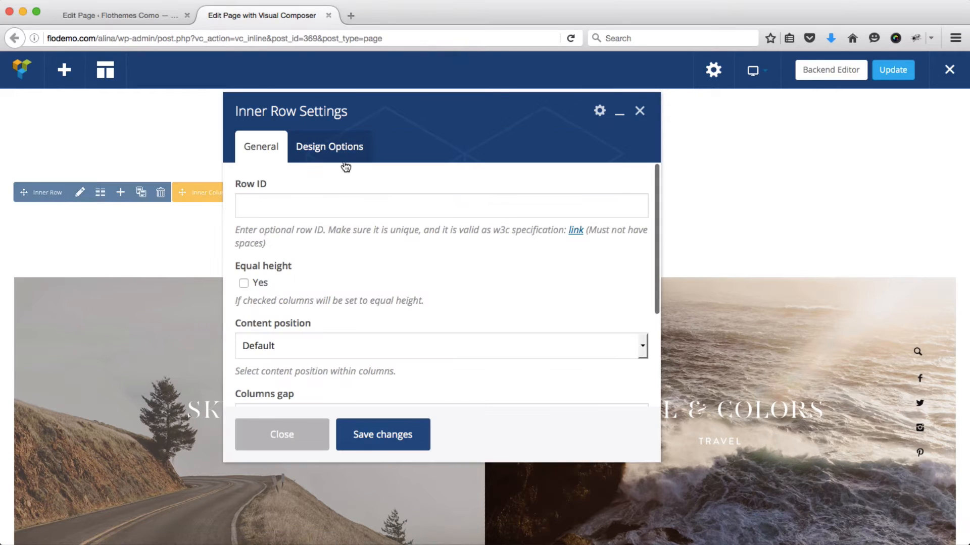
{"action": "left_click", "coordinate": [319, 152]}
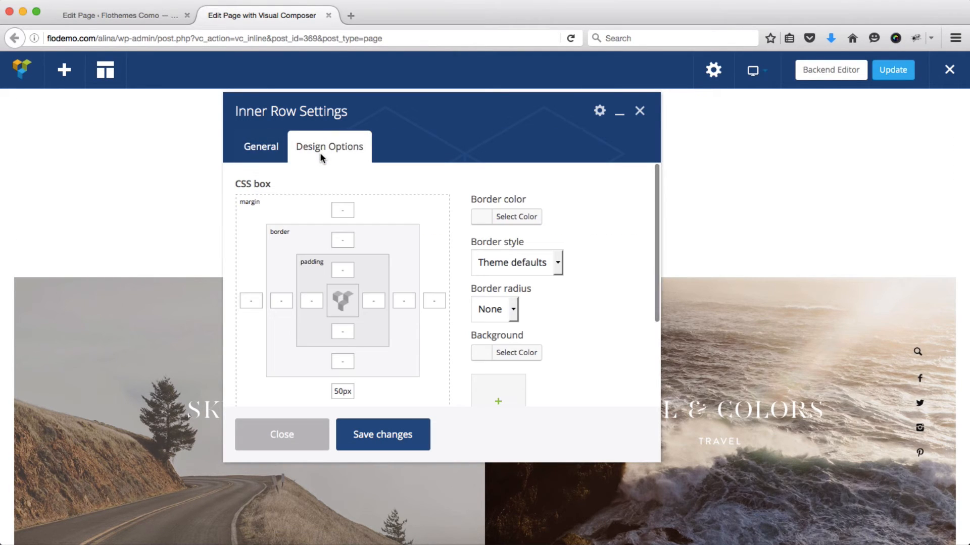
{"action": "scroll", "coordinate": [413, 328], "scroll_direction": "down", "scroll_amount": 2}
{"action": "scroll", "coordinate": [413, 331], "scroll_direction": "down", "scroll_amount": 2}
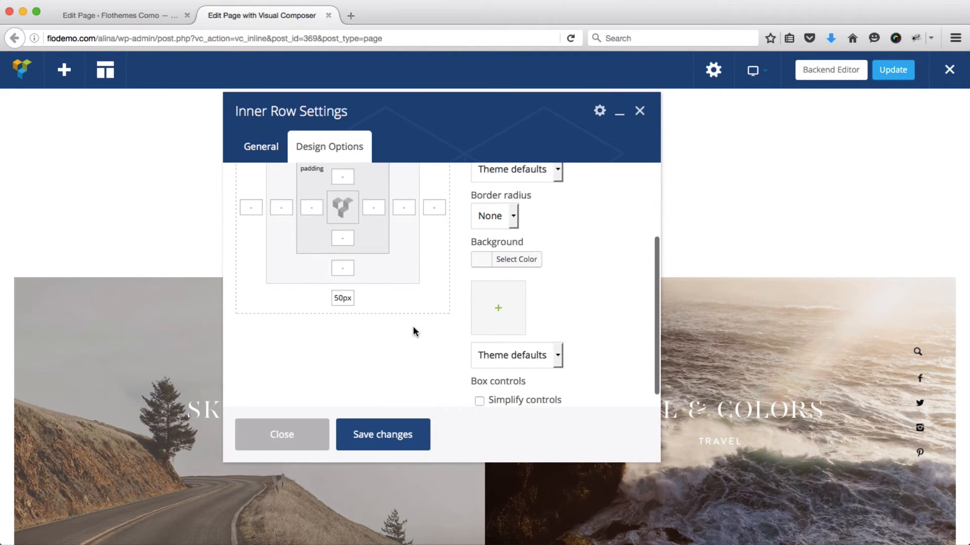
{"action": "double_click", "coordinate": [341, 299]}
{"action": "type", "text": "0"}
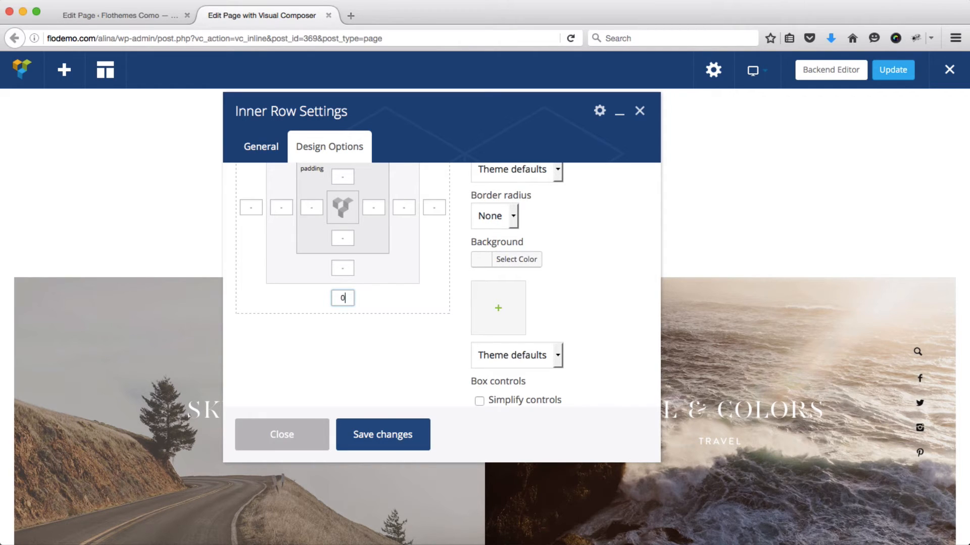
{"action": "left_click", "coordinate": [381, 441]}
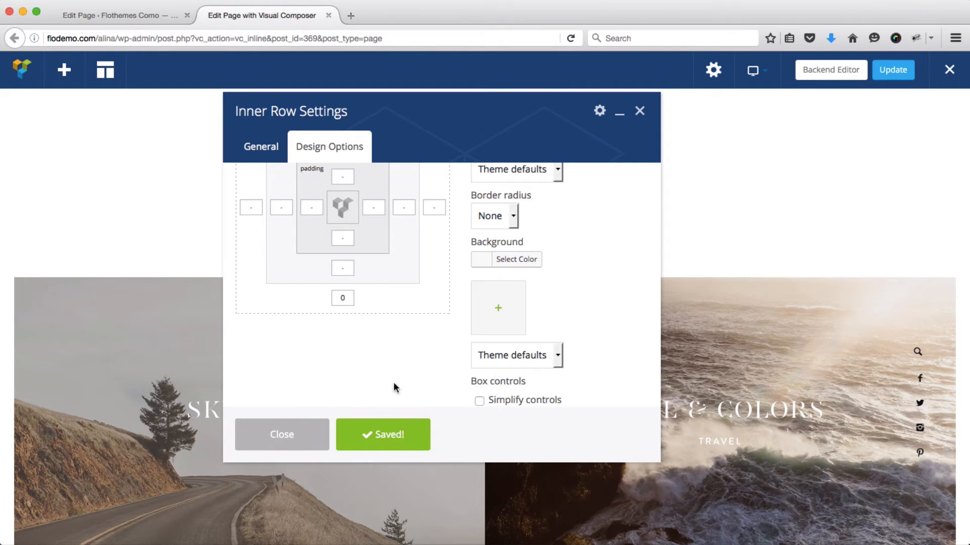
{"action": "left_click", "coordinate": [639, 111]}
Examine the spacing below the gallery images and the Read Our Story section beneath them
{"action": "scroll", "coordinate": [530, 259], "scroll_direction": "down", "scroll_amount": 3}
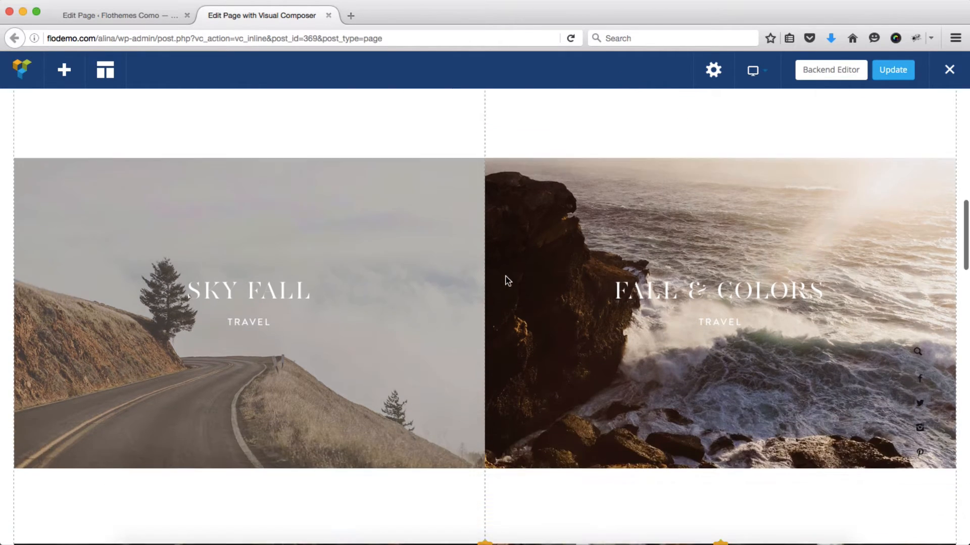
{"action": "scroll", "coordinate": [507, 280], "scroll_direction": "down", "scroll_amount": 5}
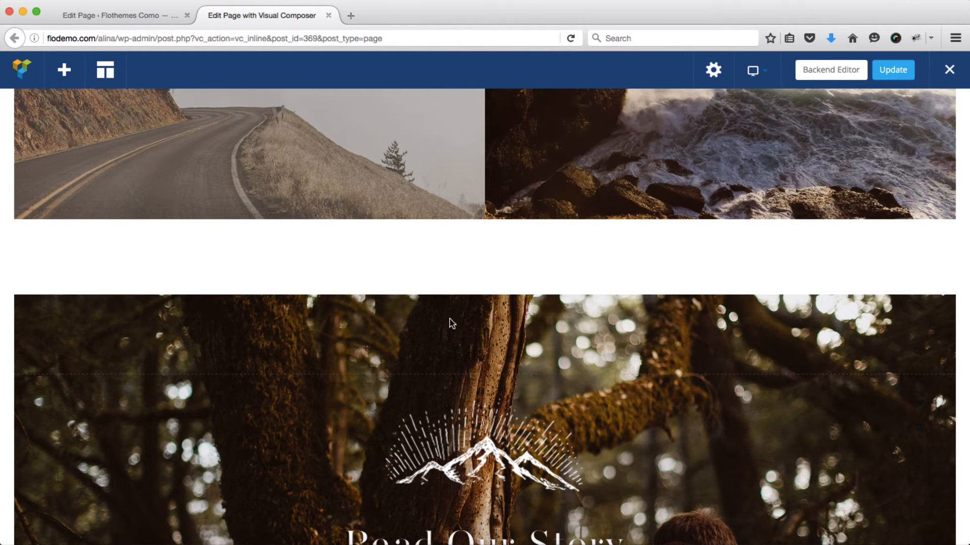
{"action": "scroll", "coordinate": [462, 278], "scroll_direction": "up", "scroll_amount": 5}
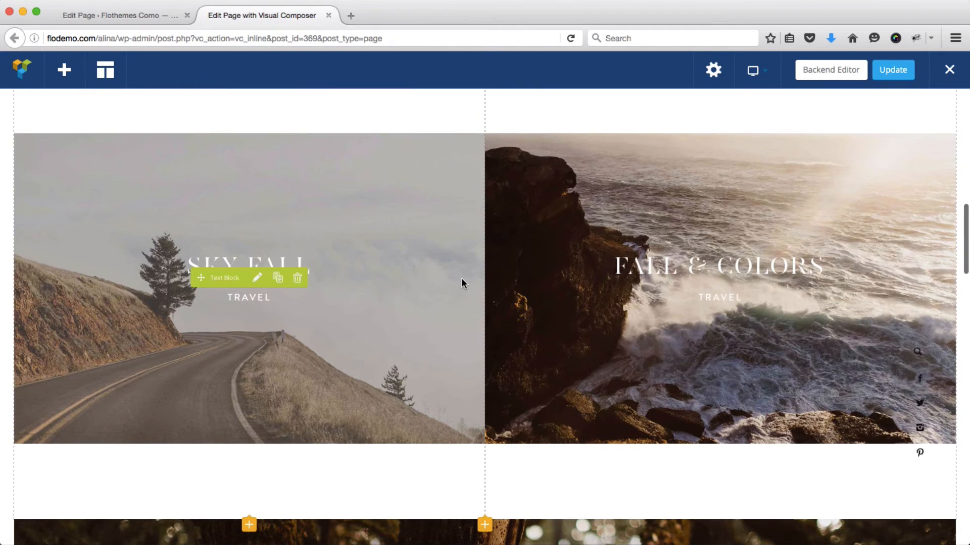
{"action": "scroll", "coordinate": [655, 410], "scroll_direction": "down", "scroll_amount": 4}
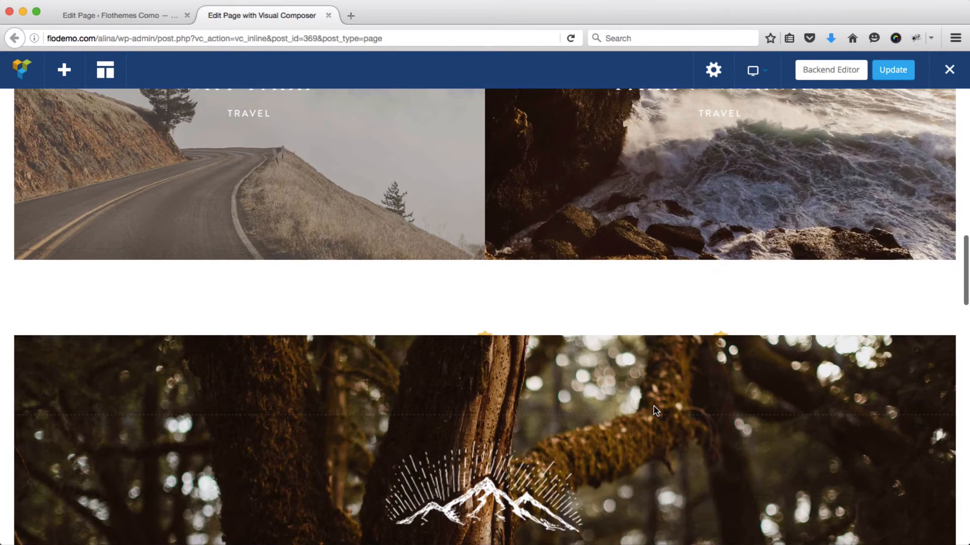
{"action": "scroll", "coordinate": [581, 356], "scroll_direction": "down", "scroll_amount": 5}
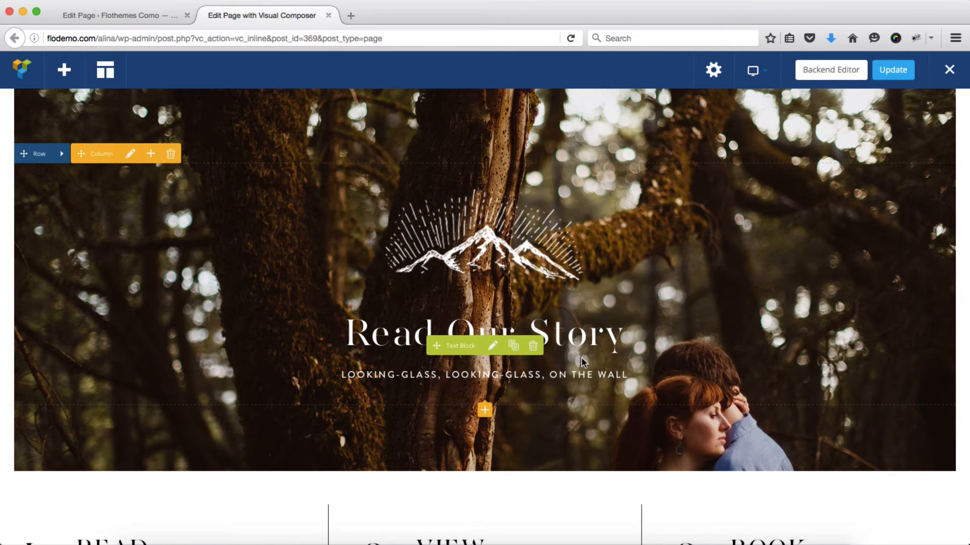
{"action": "scroll", "coordinate": [580, 356], "scroll_direction": "up", "scroll_amount": 3}
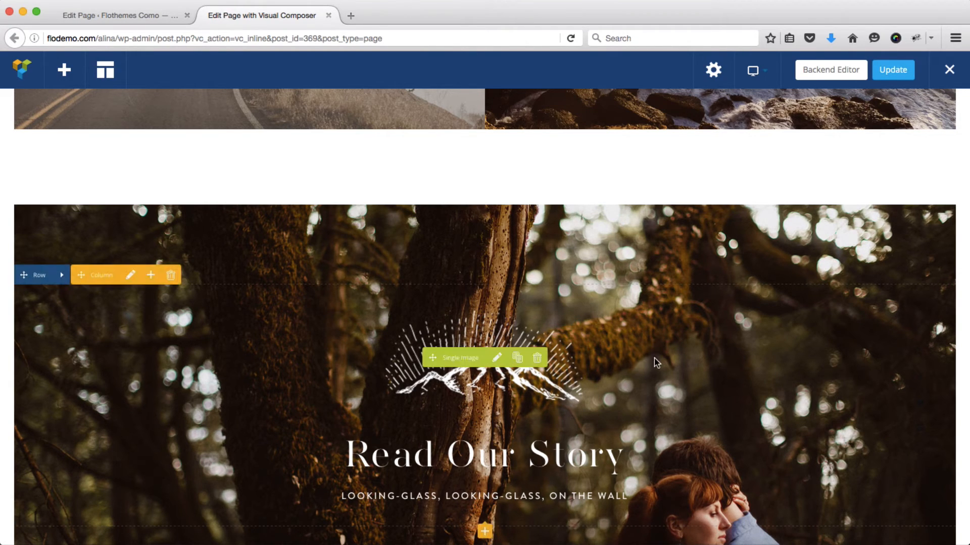
{"action": "scroll", "coordinate": [655, 362], "scroll_direction": "down", "scroll_amount": 3}
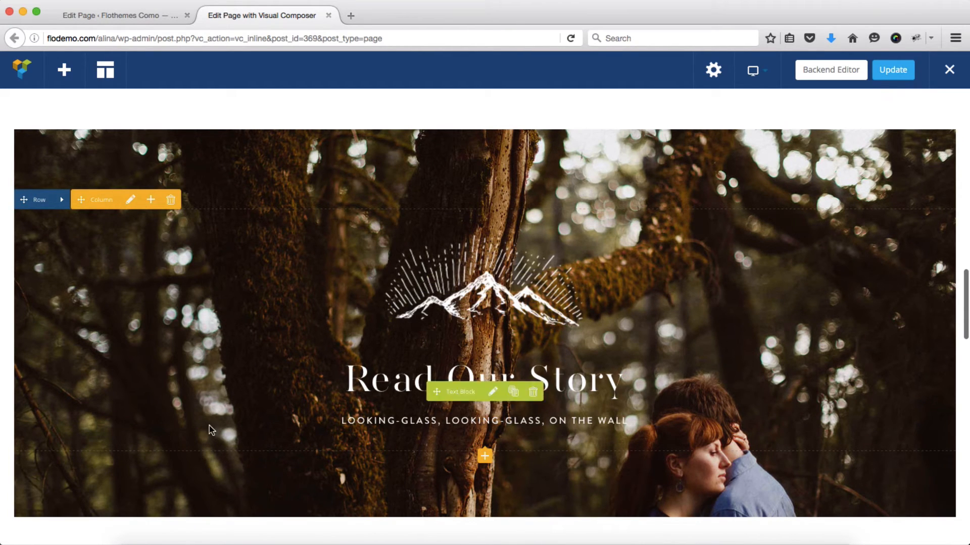
Open the Read Our Story row's settings, review its parallax and background image options, and close without saving
{"action": "left_click", "coordinate": [67, 205]}
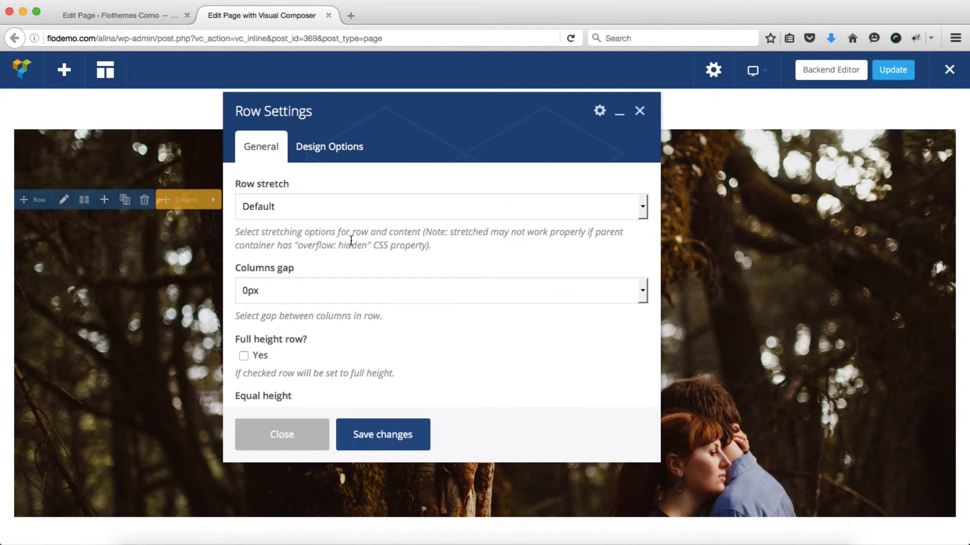
{"action": "scroll", "coordinate": [351, 240], "scroll_direction": "down", "scroll_amount": 5}
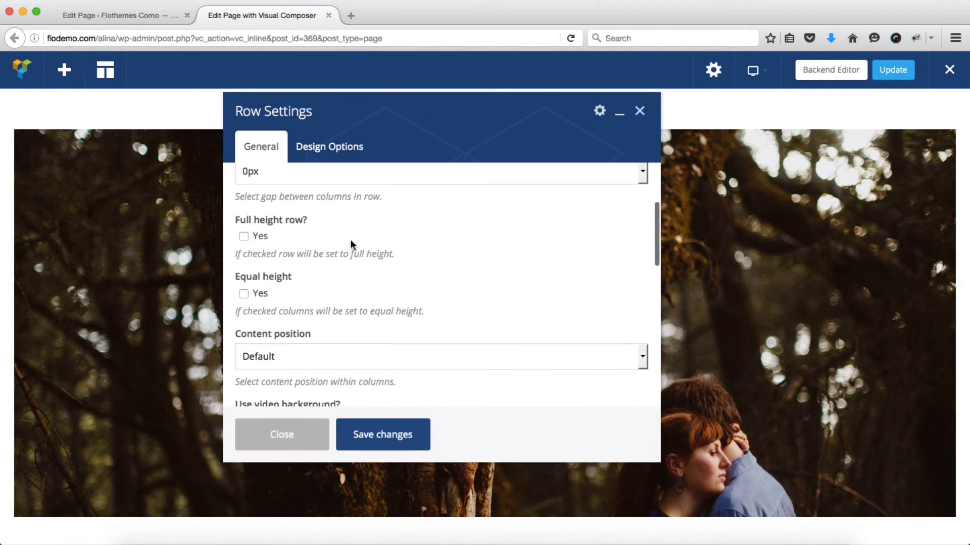
{"action": "scroll", "coordinate": [352, 244], "scroll_direction": "down", "scroll_amount": 5}
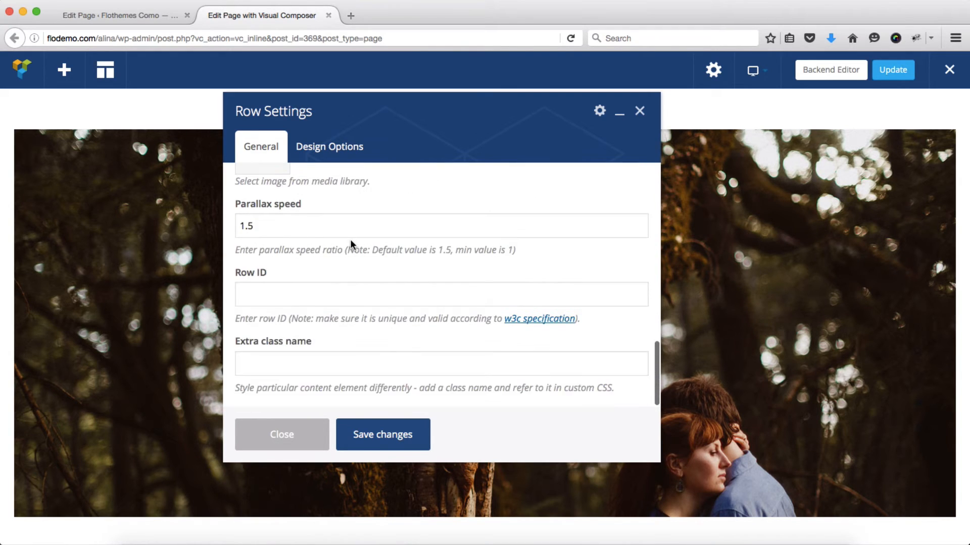
{"action": "scroll", "coordinate": [352, 244], "scroll_direction": "up", "scroll_amount": 2}
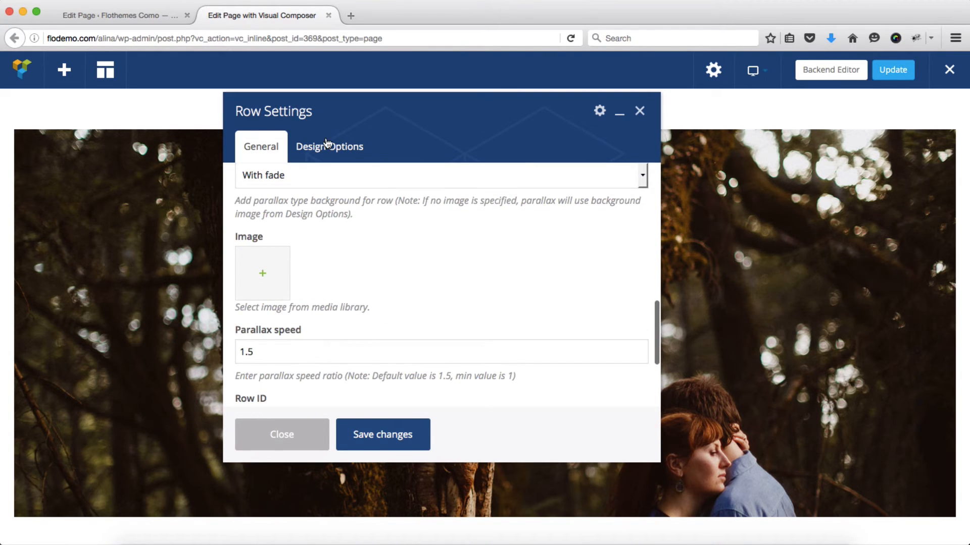
{"action": "left_click", "coordinate": [328, 157]}
{"action": "scroll", "coordinate": [487, 286], "scroll_direction": "down", "scroll_amount": 2}
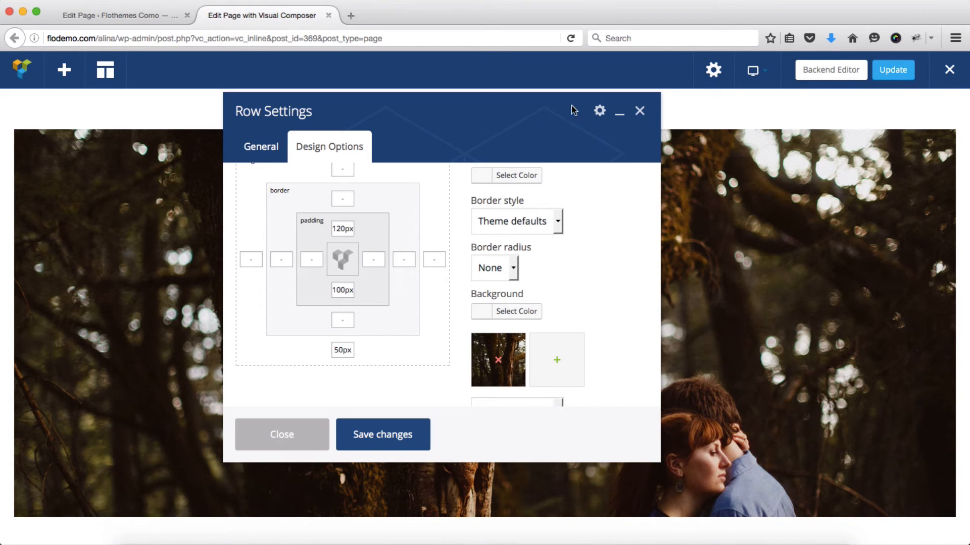
{"action": "left_click", "coordinate": [640, 111]}
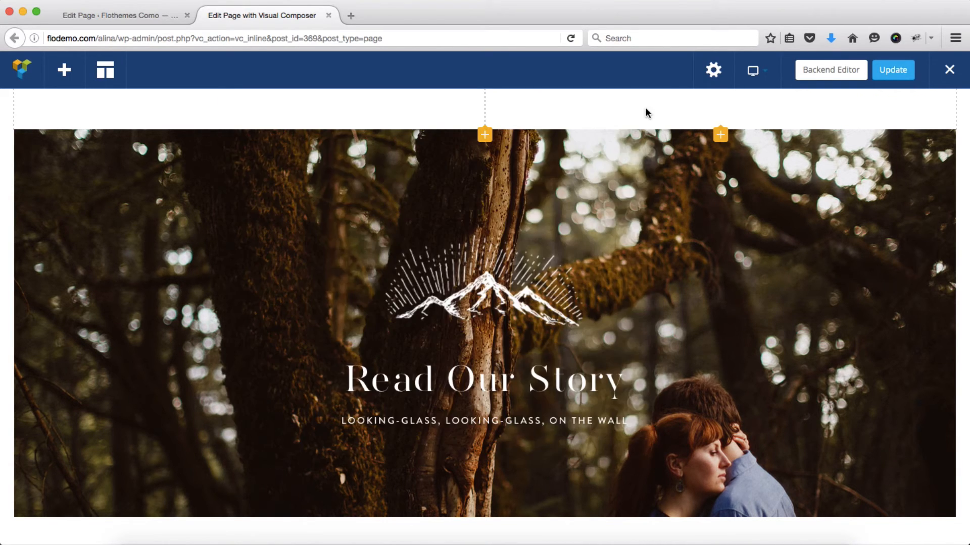
Open the settings of the mountain image above Read Our Story, review its image selection, and close without saving
{"action": "scroll", "coordinate": [494, 249], "scroll_direction": "down", "scroll_amount": 3}
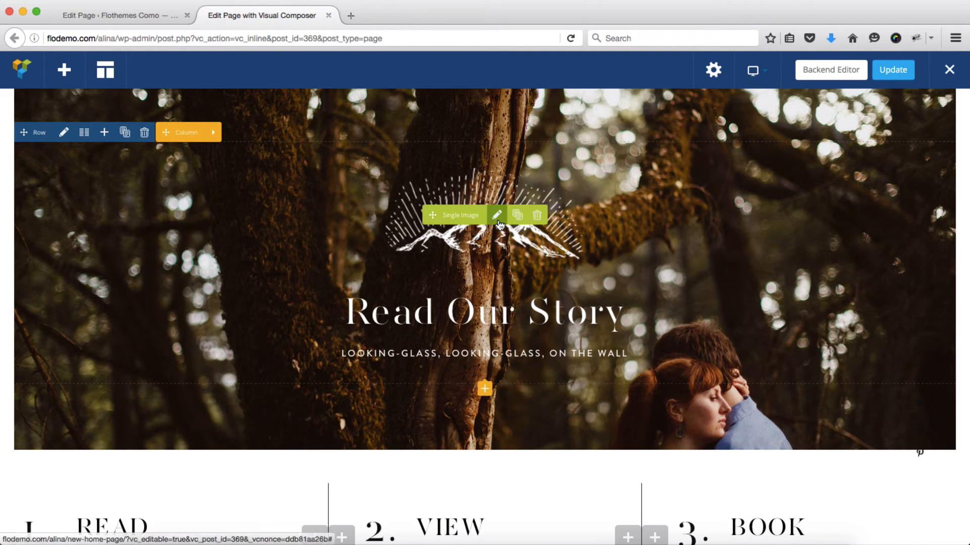
{"action": "left_click", "coordinate": [497, 217]}
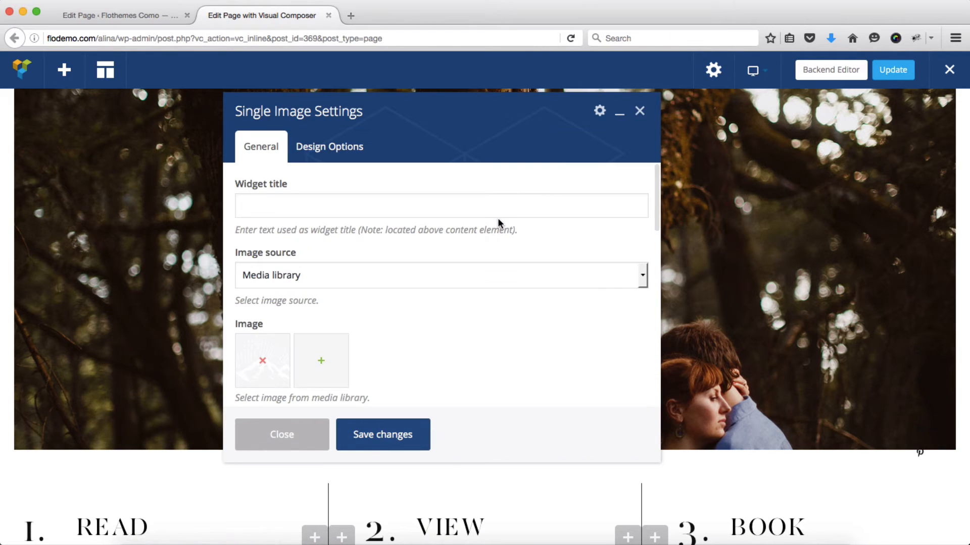
{"action": "scroll", "coordinate": [425, 312], "scroll_direction": "down", "scroll_amount": 1}
{"action": "scroll", "coordinate": [426, 316], "scroll_direction": "down", "scroll_amount": 1}
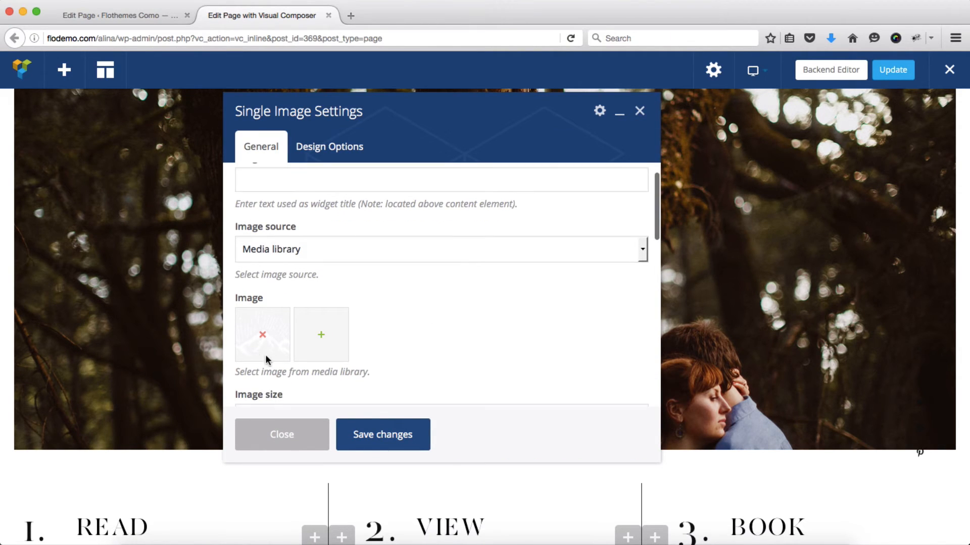
{"action": "mouse_move", "coordinate": [282, 329]}
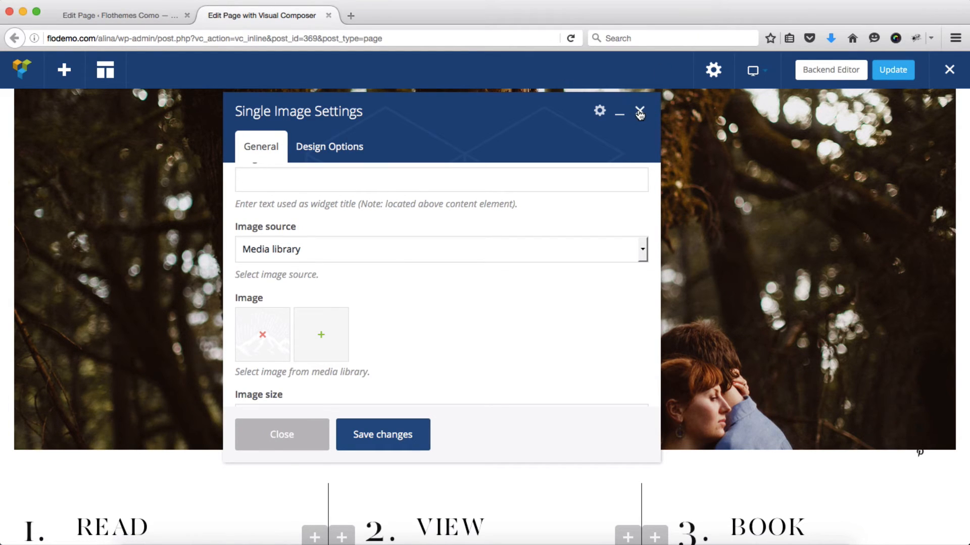
{"action": "left_click", "coordinate": [640, 113]}
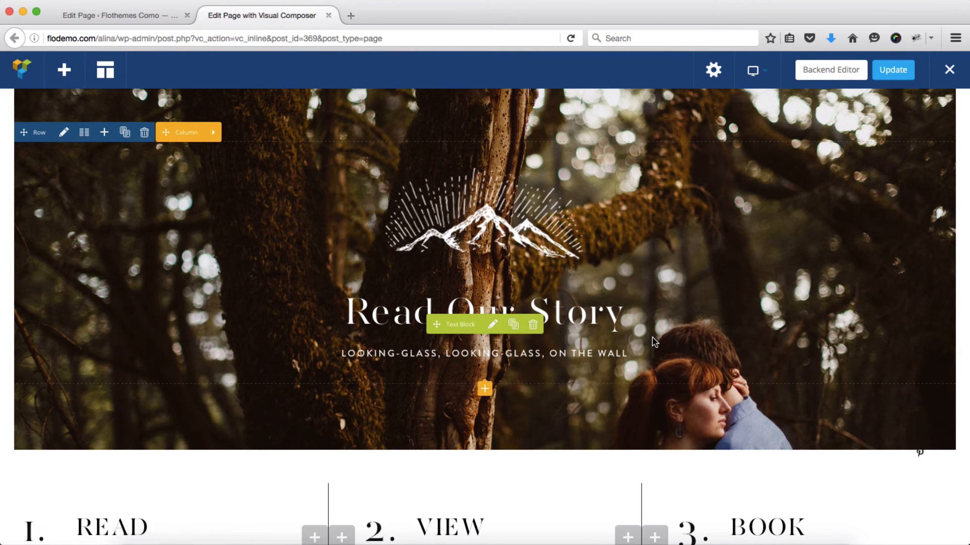
Open the settings of the "1." text block beside READ and close them without changes
{"action": "scroll", "coordinate": [760, 315], "scroll_direction": "down", "scroll_amount": 8}
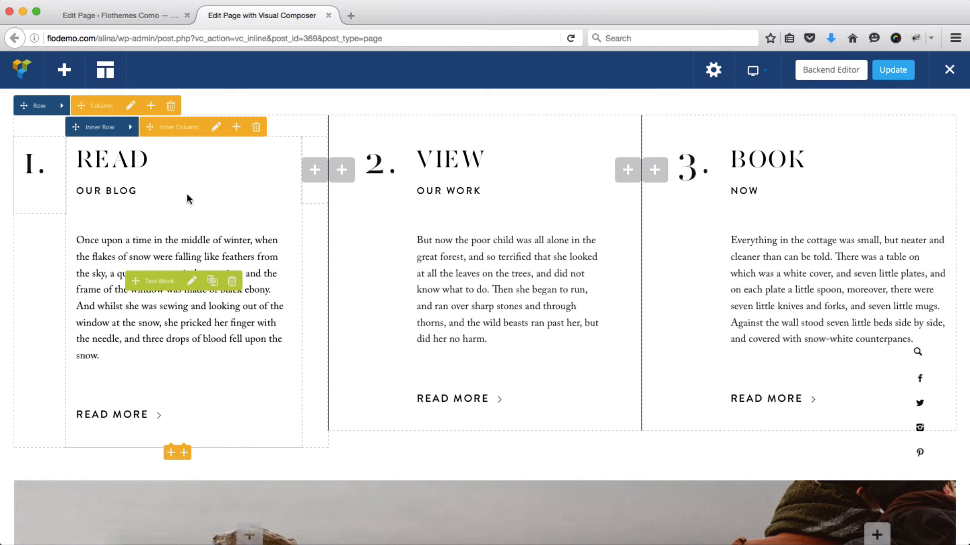
{"action": "scroll", "coordinate": [188, 199], "scroll_direction": "up", "scroll_amount": 1}
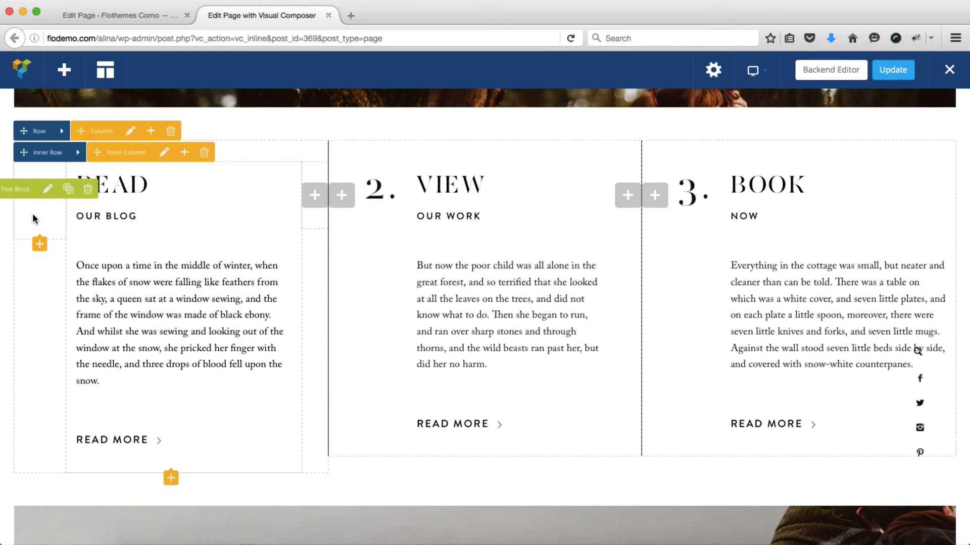
{"action": "left_click", "coordinate": [47, 190]}
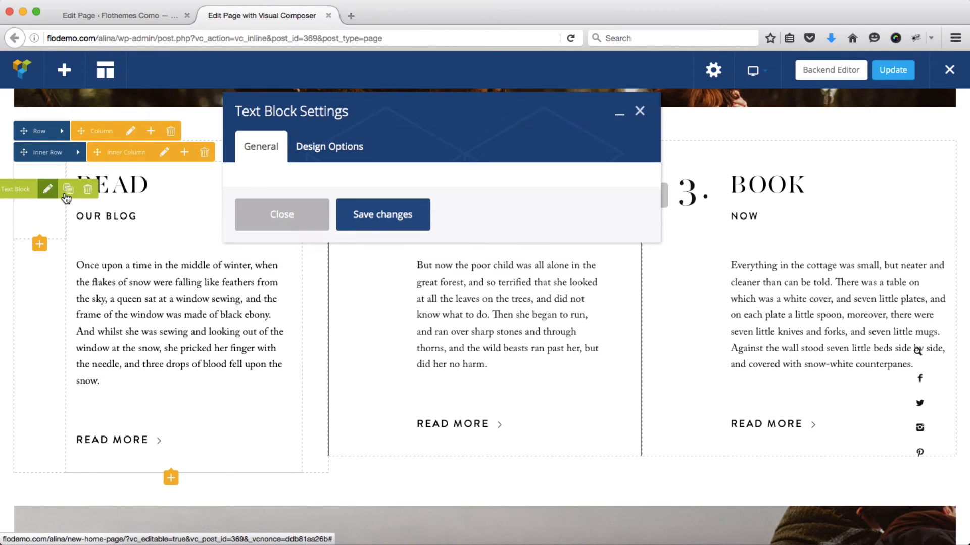
{"action": "left_click", "coordinate": [639, 112]}
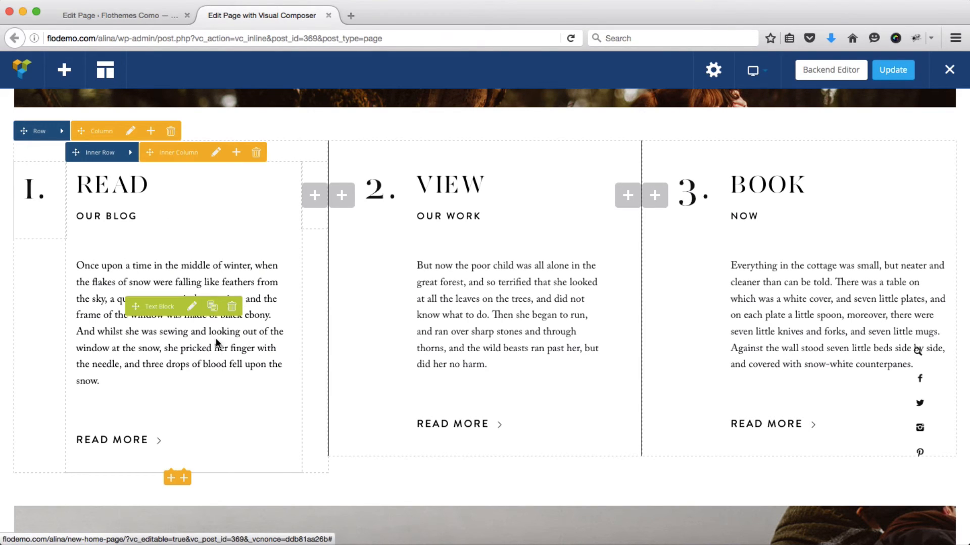
Open the settings of the READ text block, review its linked heading, paragraph and READ MORE text, and close without saving
{"action": "left_click", "coordinate": [191, 307]}
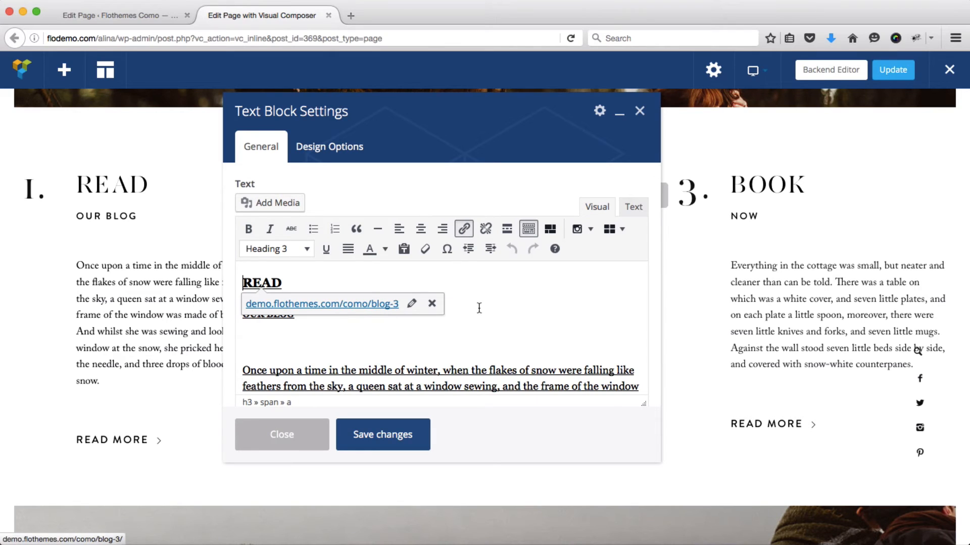
{"action": "left_click", "coordinate": [502, 340]}
{"action": "scroll", "coordinate": [503, 340], "scroll_direction": "down", "scroll_amount": 5}
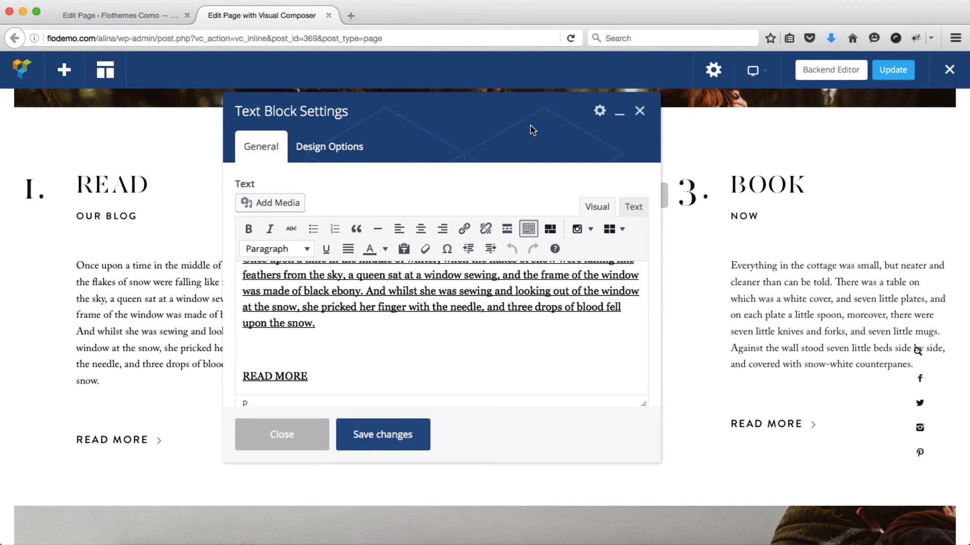
{"action": "left_click", "coordinate": [640, 112]}
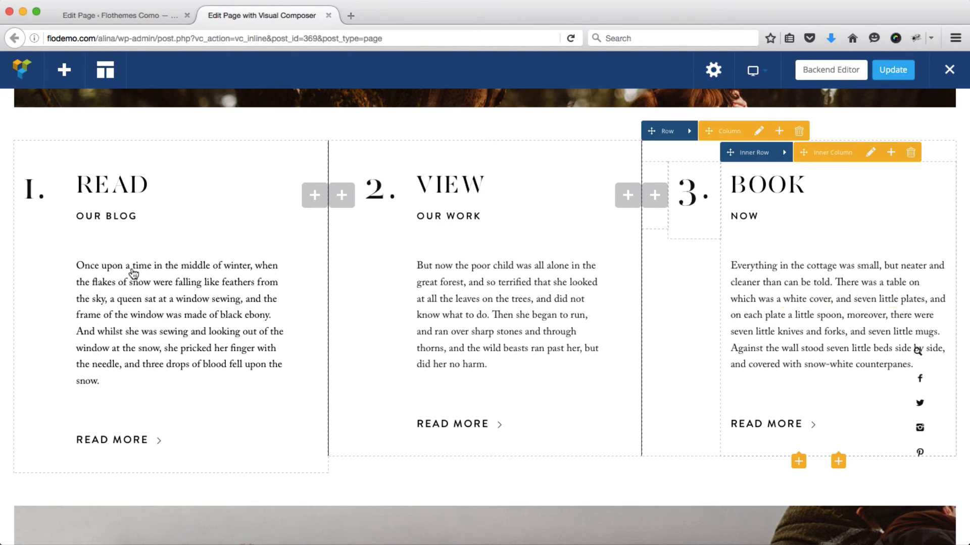
Open the settings of the driftwood background row and review its background image and parallax type options, leaving the type at With fade
{"action": "scroll", "coordinate": [767, 247], "scroll_direction": "down", "scroll_amount": 1}
{"action": "scroll", "coordinate": [768, 247], "scroll_direction": "down", "scroll_amount": 10}
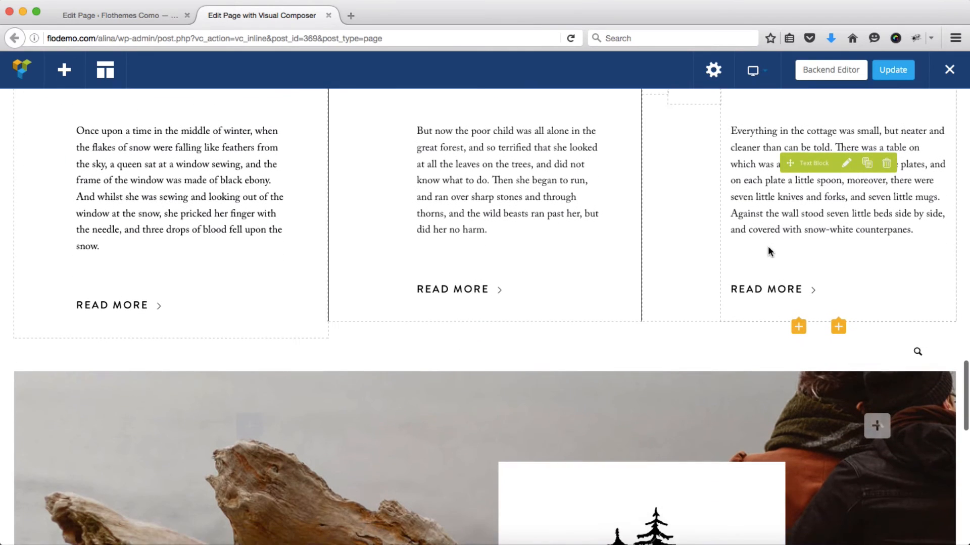
{"action": "scroll", "coordinate": [767, 246], "scroll_direction": "down", "scroll_amount": 3}
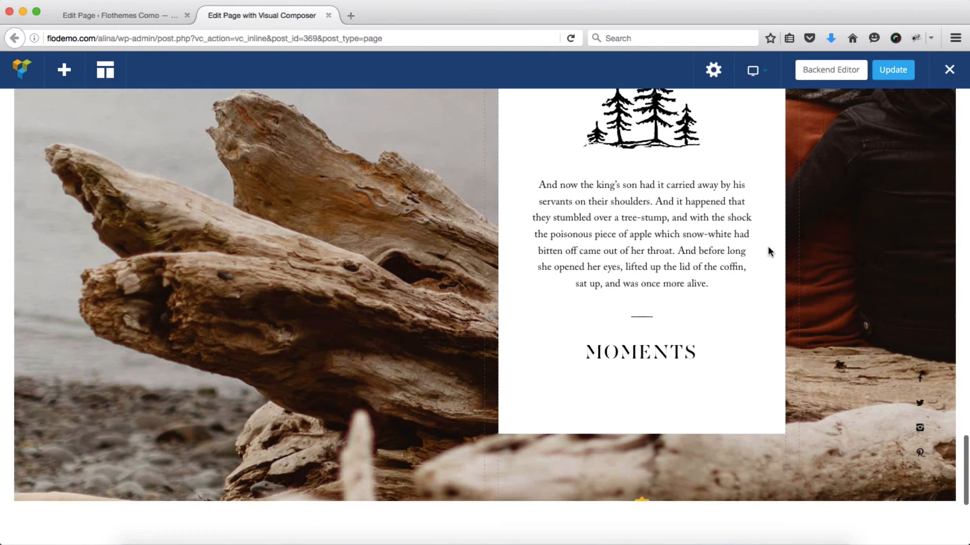
{"action": "scroll", "coordinate": [431, 298], "scroll_direction": "up", "scroll_amount": 3}
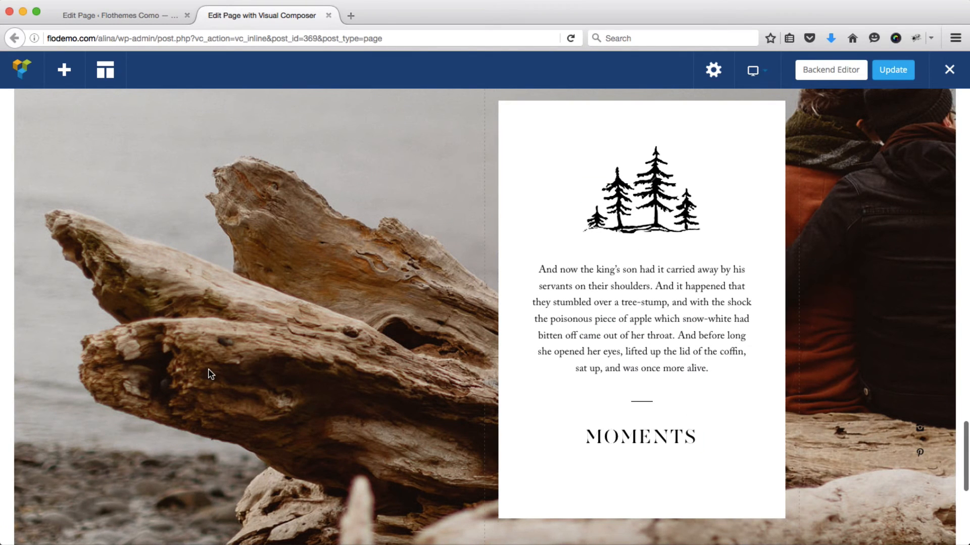
{"action": "scroll", "coordinate": [218, 371], "scroll_direction": "up", "scroll_amount": 4}
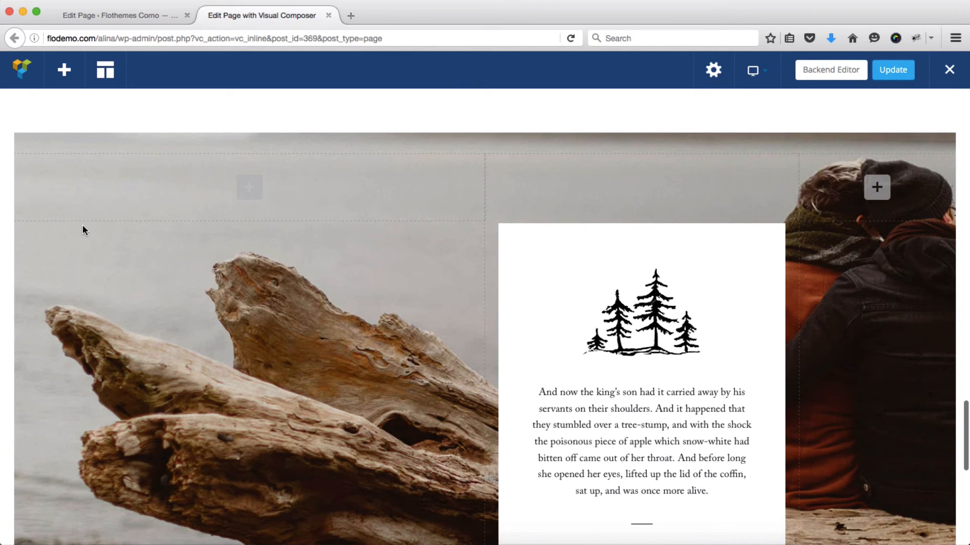
{"action": "mouse_move", "coordinate": [55, 185]}
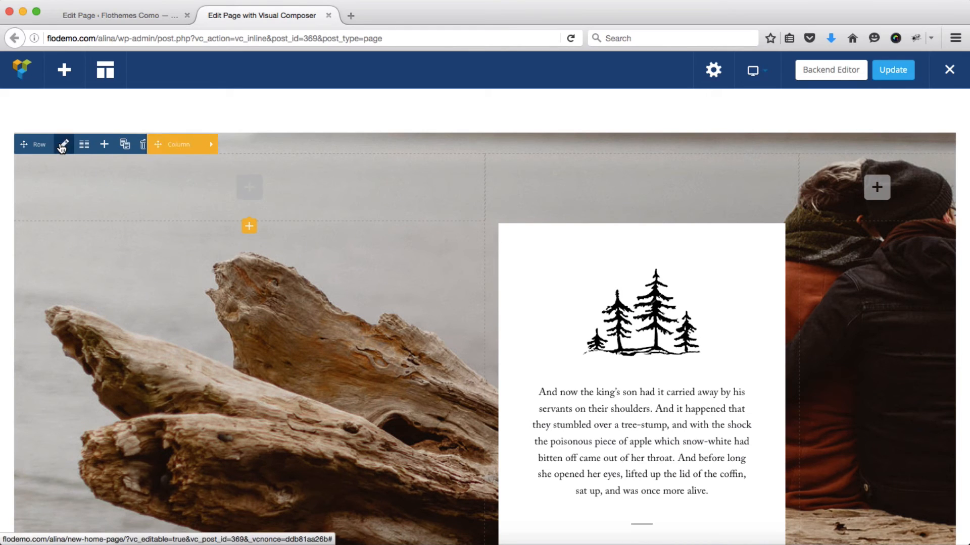
{"action": "left_click", "coordinate": [65, 146]}
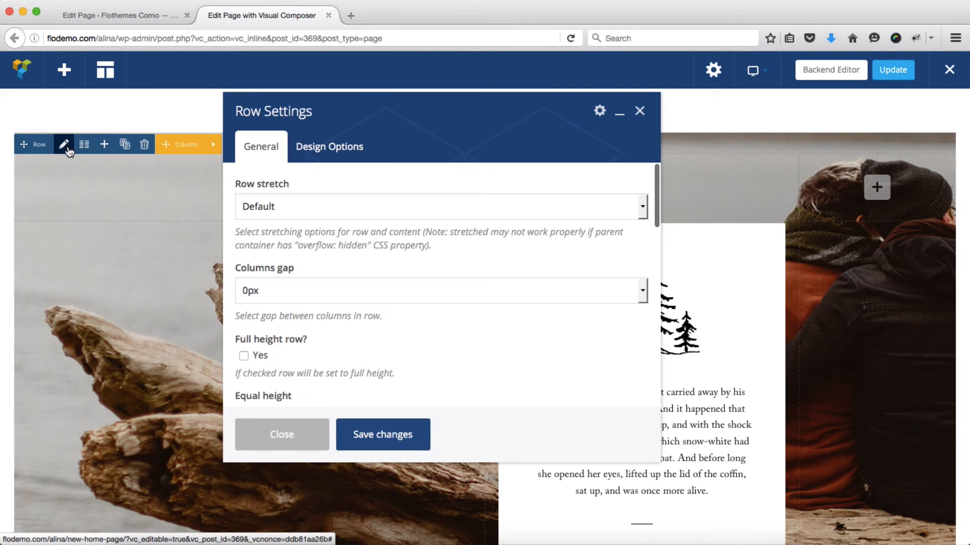
{"action": "scroll", "coordinate": [380, 264], "scroll_direction": "down", "scroll_amount": 10}
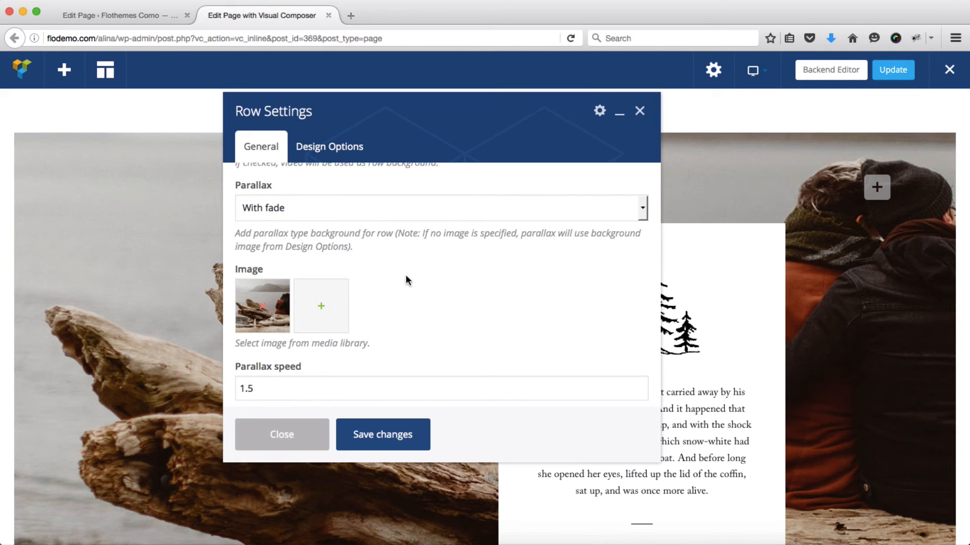
{"action": "left_click", "coordinate": [319, 207]}
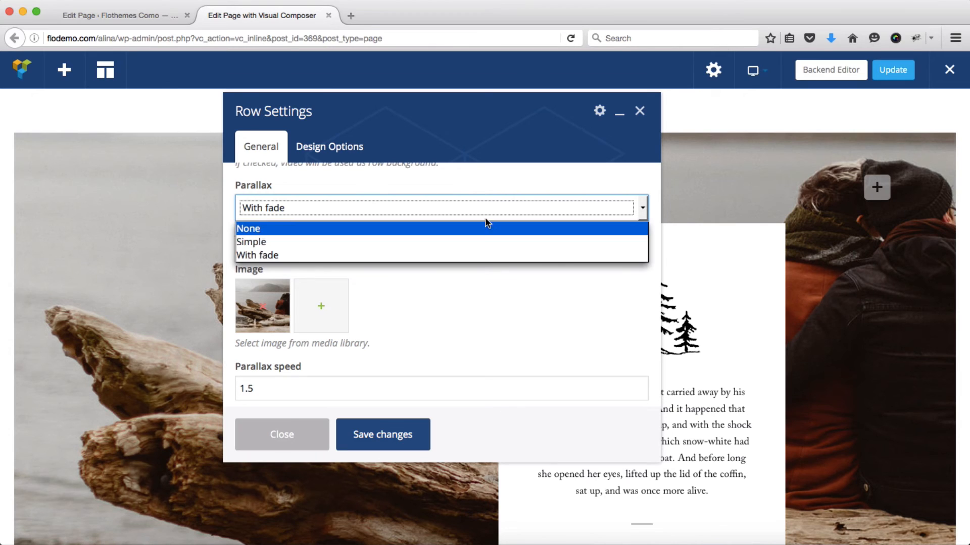
{"action": "left_click", "coordinate": [472, 194]}
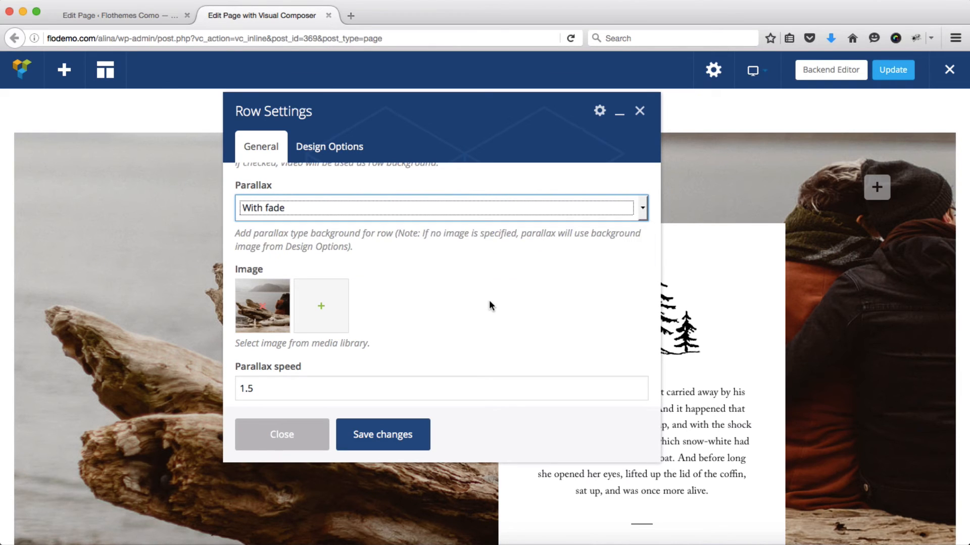
Review the driftwood row's parallax speed, row ID, extra class and design options, and close its settings without saving
{"action": "scroll", "coordinate": [489, 301], "scroll_direction": "down", "scroll_amount": 2}
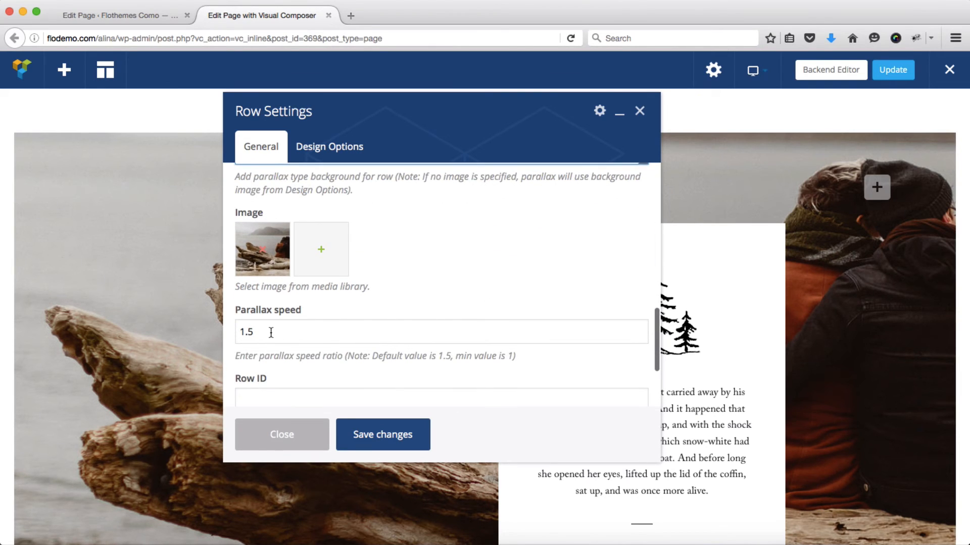
{"action": "scroll", "coordinate": [271, 333], "scroll_direction": "down", "scroll_amount": 2}
{"action": "scroll", "coordinate": [270, 332], "scroll_direction": "down", "scroll_amount": 1}
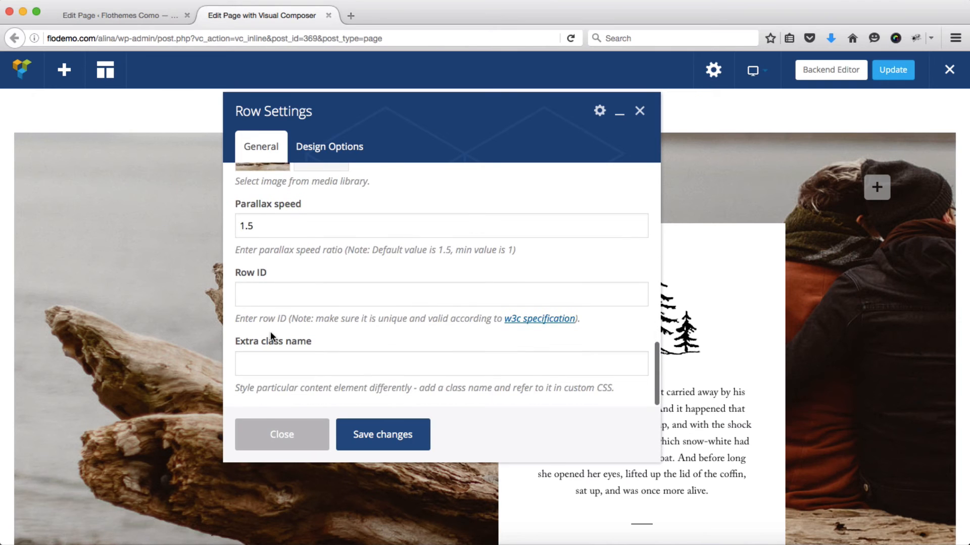
{"action": "scroll", "coordinate": [318, 309], "scroll_direction": "up", "scroll_amount": 12}
{"action": "scroll", "coordinate": [321, 311], "scroll_direction": "up", "scroll_amount": 6}
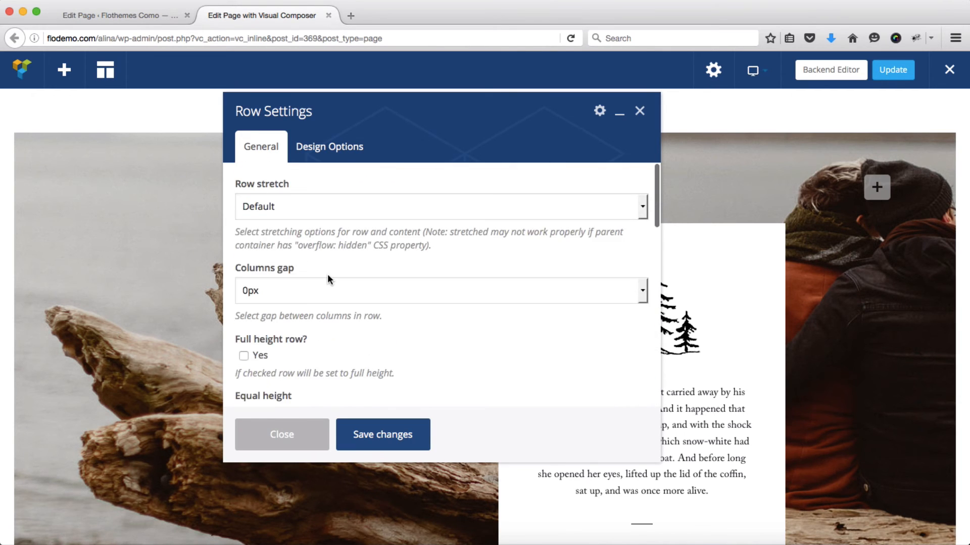
{"action": "left_click", "coordinate": [352, 160]}
{"action": "scroll", "coordinate": [428, 253], "scroll_direction": "down", "scroll_amount": 3}
{"action": "scroll", "coordinate": [429, 253], "scroll_direction": "up", "scroll_amount": 3}
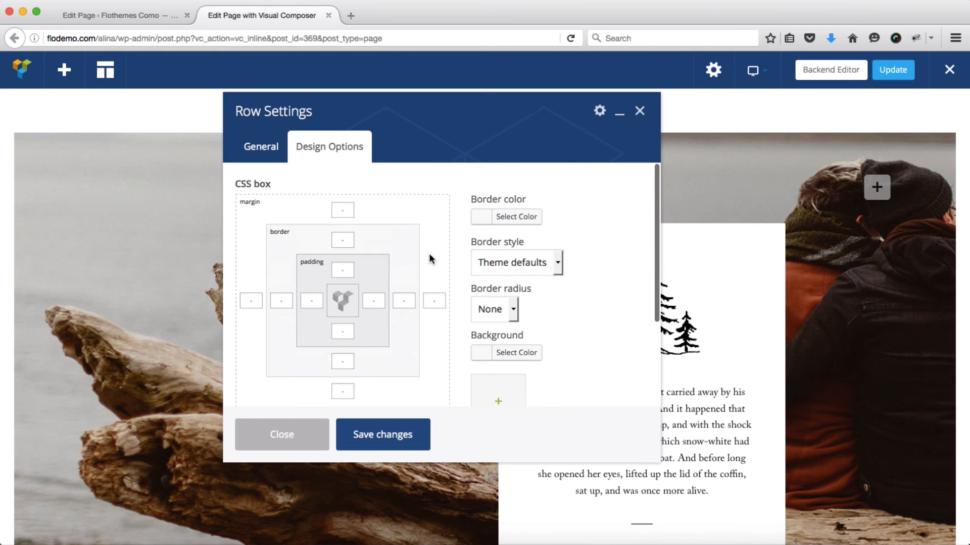
{"action": "left_click", "coordinate": [640, 112]}
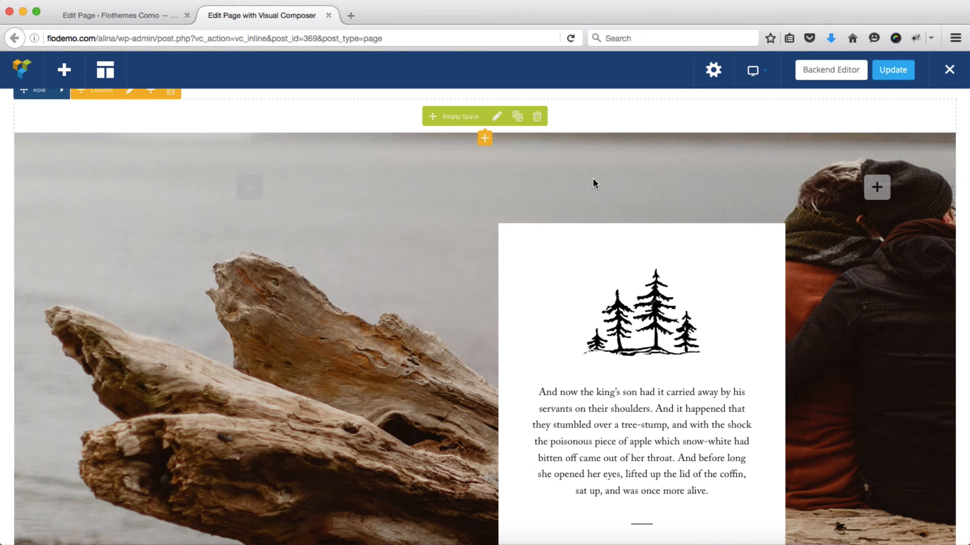
Open the settings of the separator above MOMENTS and set its border width to 2px
{"action": "scroll", "coordinate": [580, 202], "scroll_direction": "down", "scroll_amount": 2}
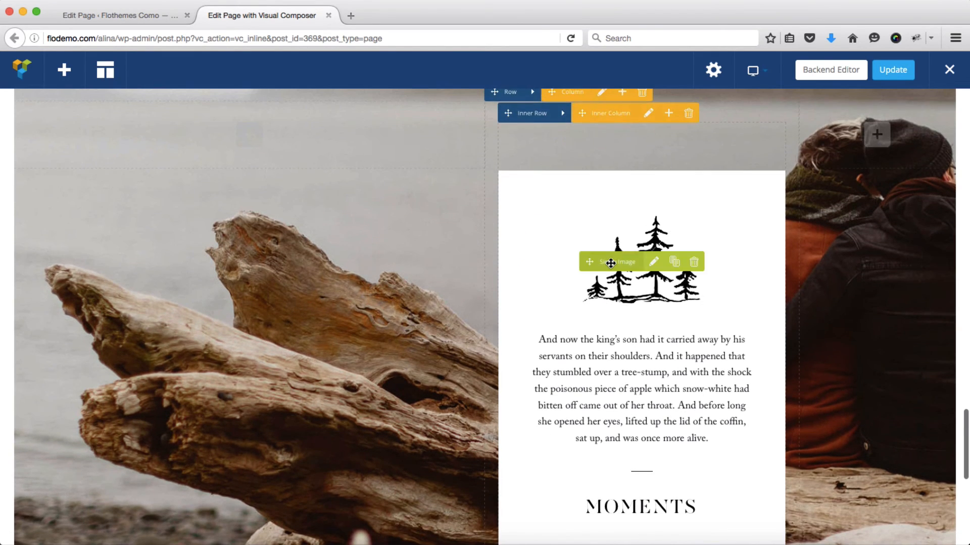
{"action": "scroll", "coordinate": [612, 264], "scroll_direction": "down", "scroll_amount": 2}
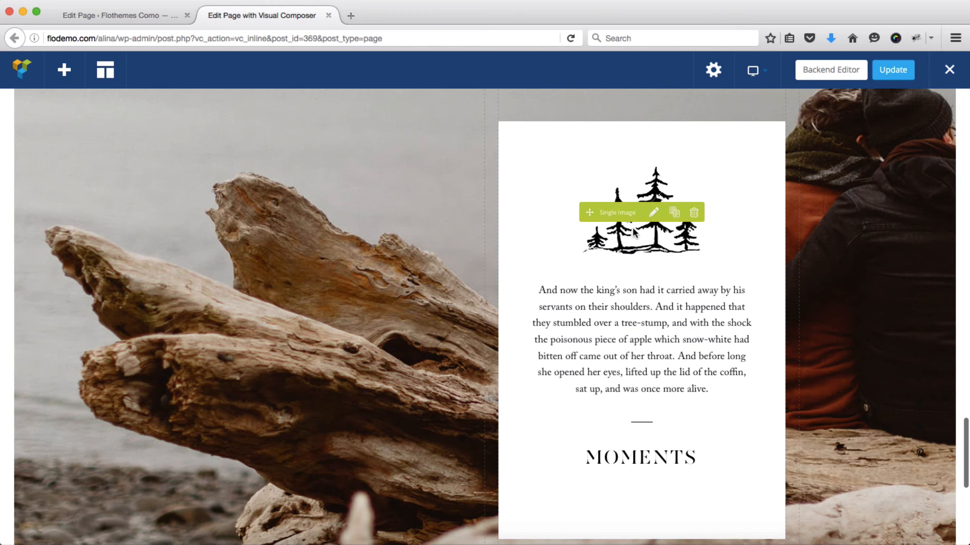
{"action": "scroll", "coordinate": [606, 322], "scroll_direction": "down", "scroll_amount": 3}
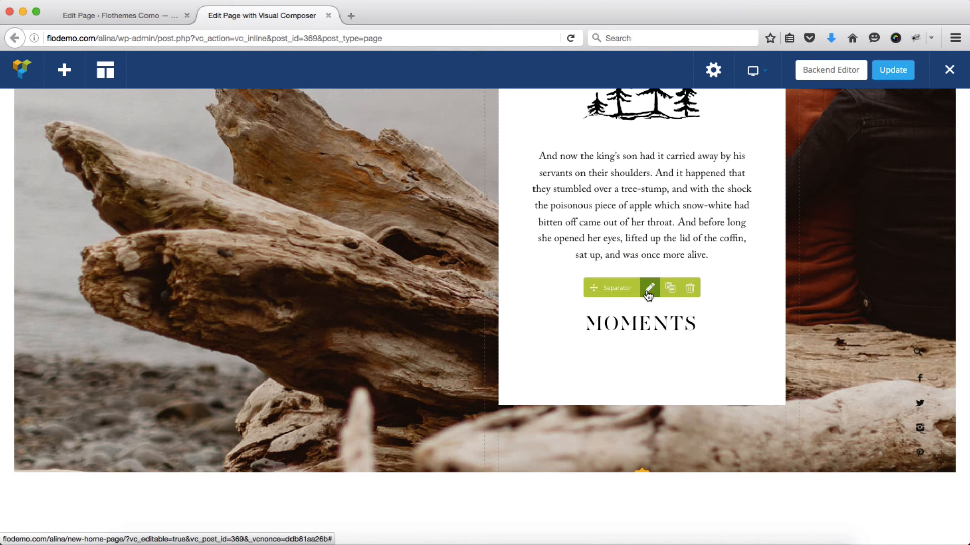
{"action": "left_click", "coordinate": [649, 292]}
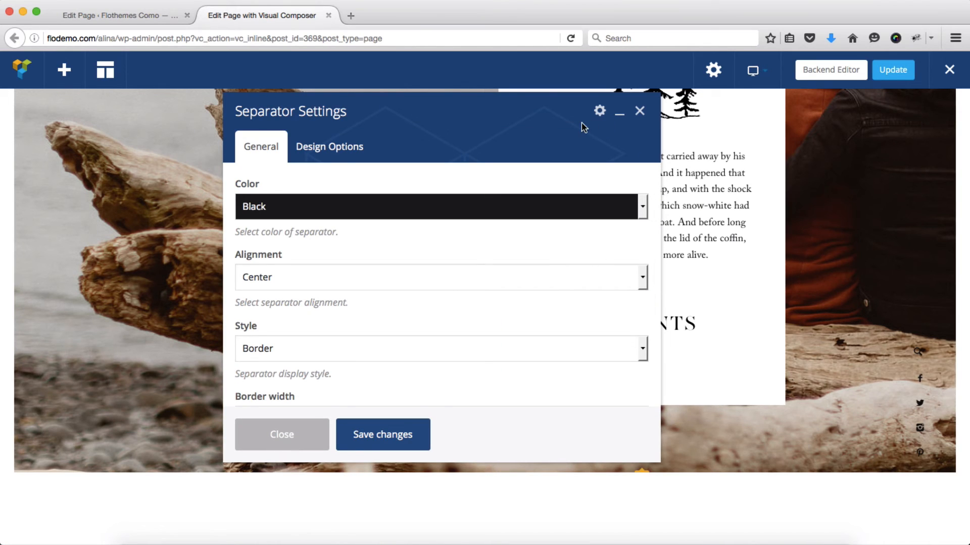
{"action": "left_click_drag", "start_coordinate": [562, 126], "coordinate": [440, 117]}
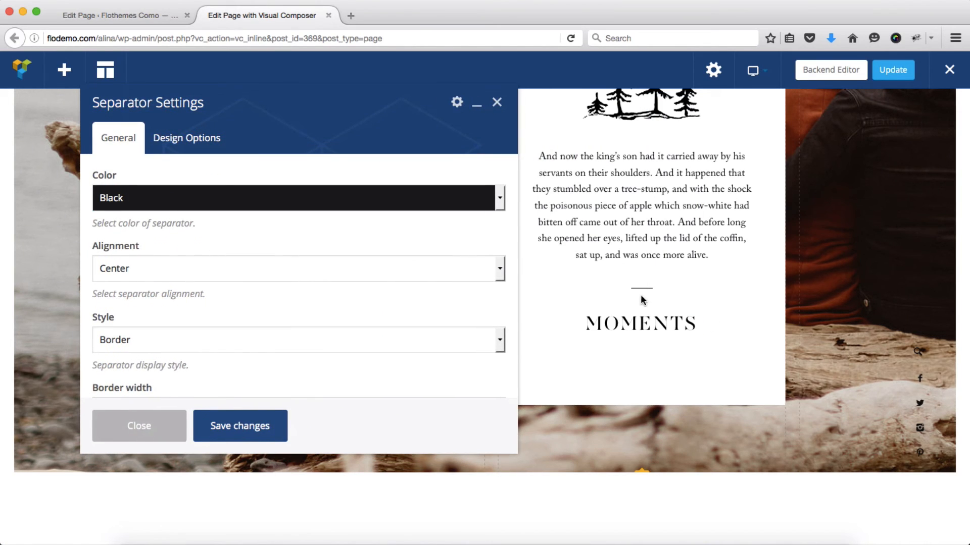
{"action": "scroll", "coordinate": [295, 230], "scroll_direction": "down", "scroll_amount": 5}
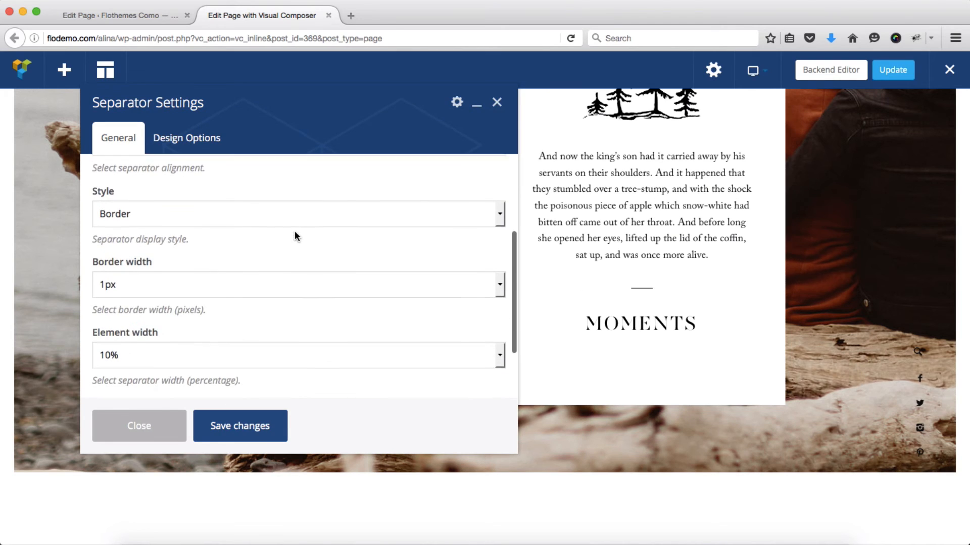
{"action": "left_click", "coordinate": [102, 283]}
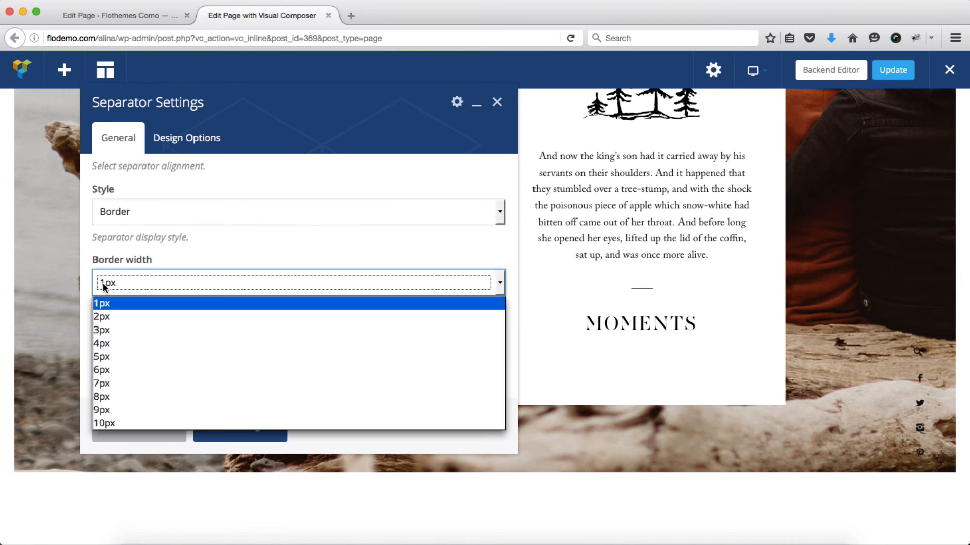
{"action": "left_click", "coordinate": [102, 317]}
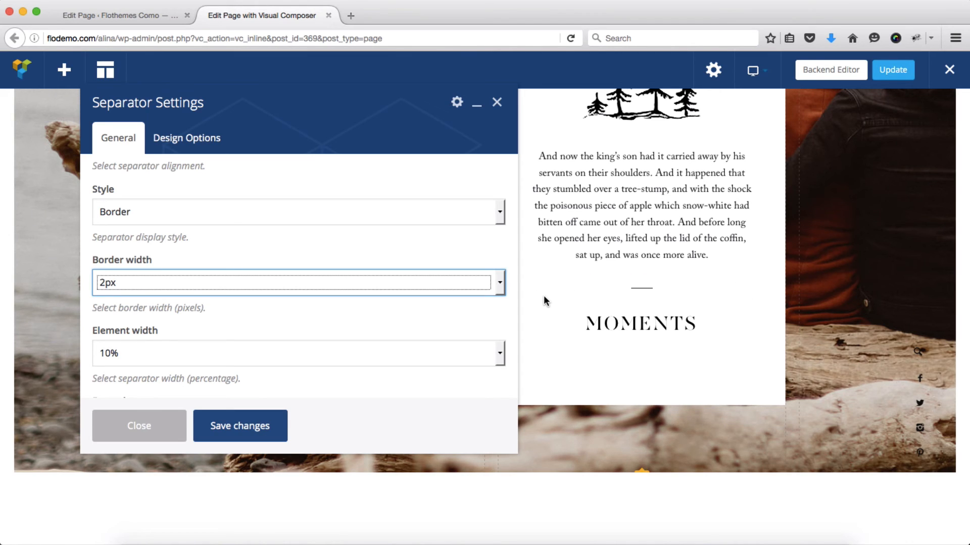
Set the MOMENTS separator's element width to 20%, save the changes and close its settings
{"action": "left_click", "coordinate": [245, 352]}
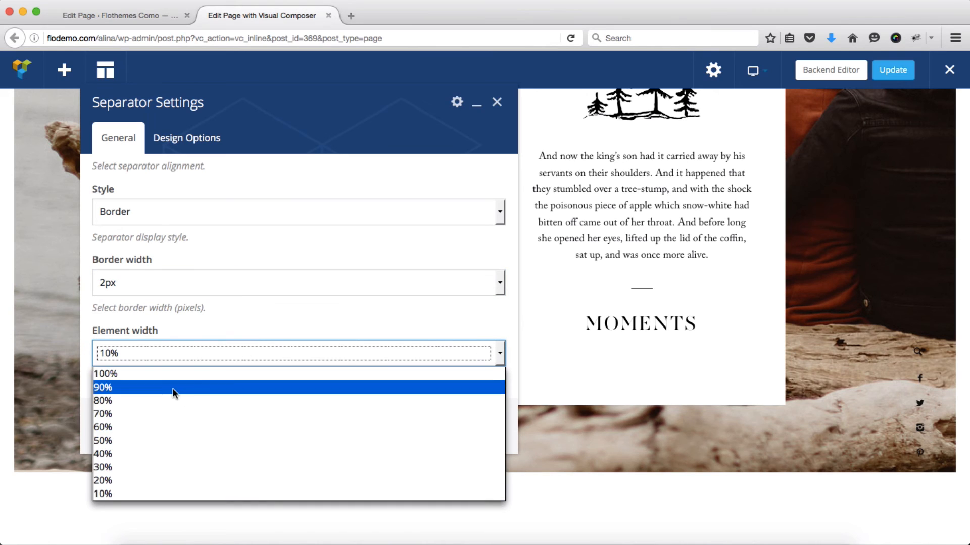
{"action": "left_click", "coordinate": [123, 480]}
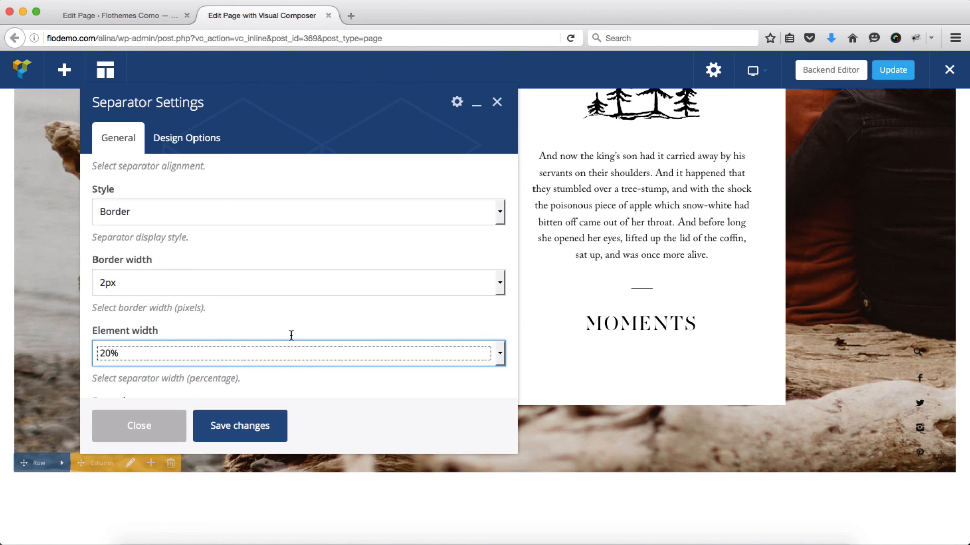
{"action": "left_click", "coordinate": [244, 433]}
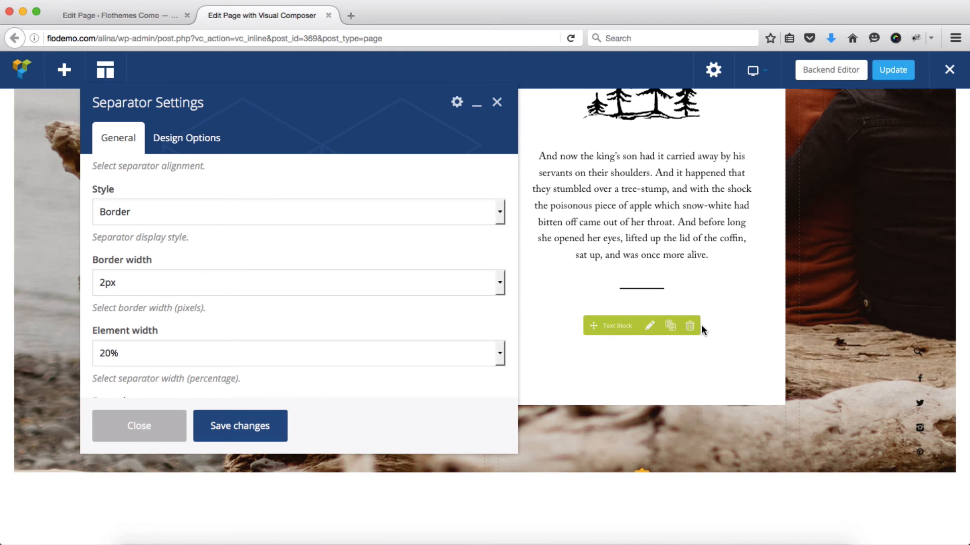
{"action": "left_click", "coordinate": [497, 102]}
Switch to the original Como demo home page and examine the footer and Instagram sections at its end
{"action": "scroll", "coordinate": [394, 253], "scroll_direction": "down", "scroll_amount": 5}
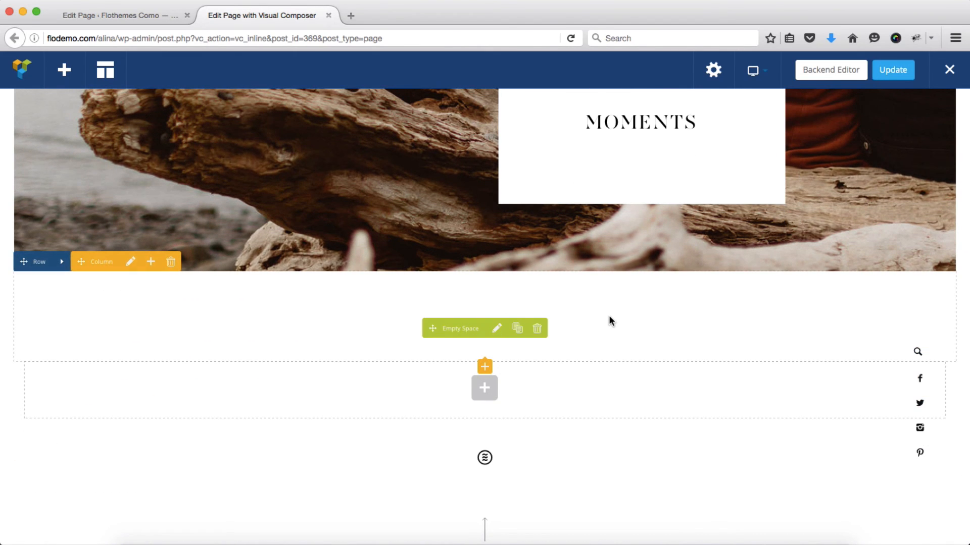
{"action": "key", "text": "super+grave"}
{"action": "key", "text": "super+a"}
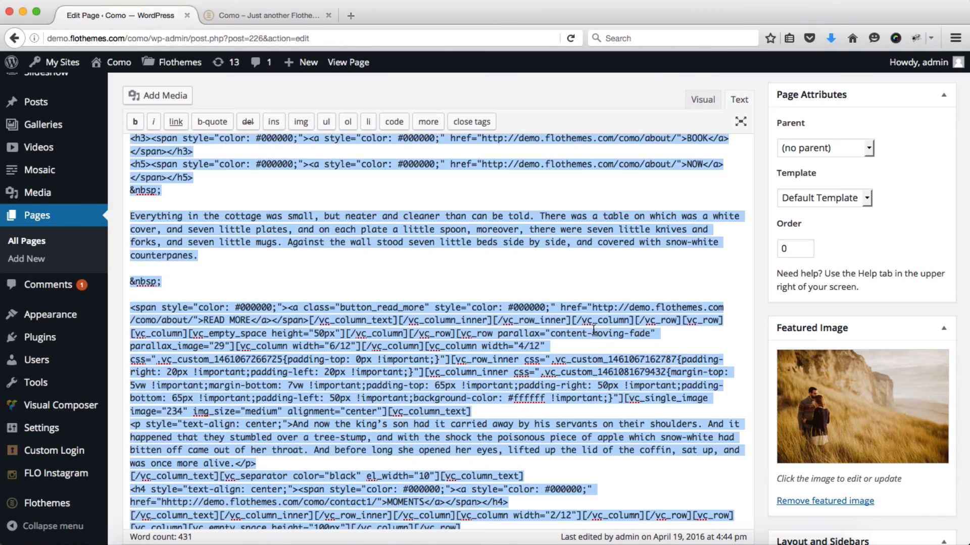
{"action": "key", "text": "ctrl+Tab"}
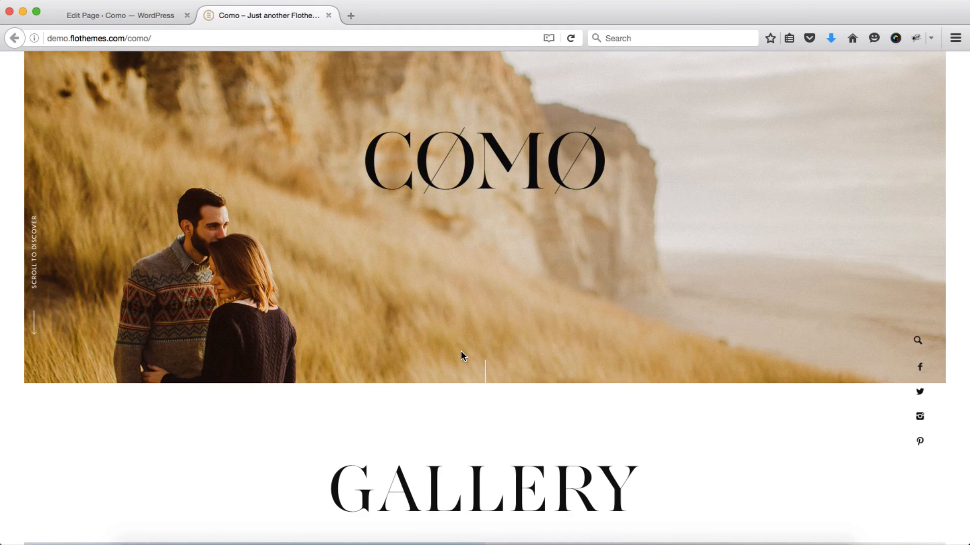
{"action": "scroll", "coordinate": [461, 351], "scroll_direction": "down", "scroll_amount": 15}
{"action": "scroll", "coordinate": [461, 352], "scroll_direction": "down", "scroll_amount": 15}
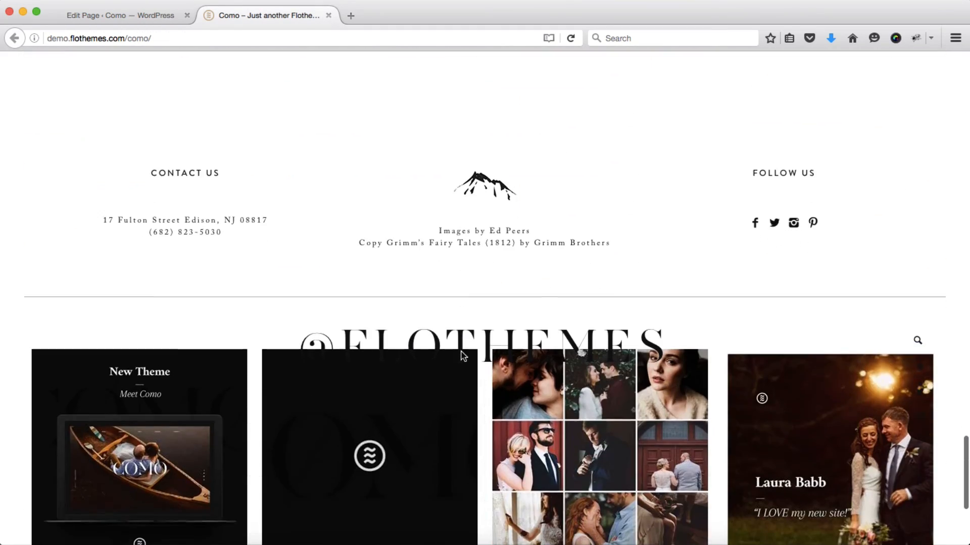
{"action": "scroll", "coordinate": [723, 180], "scroll_direction": "down", "scroll_amount": 3}
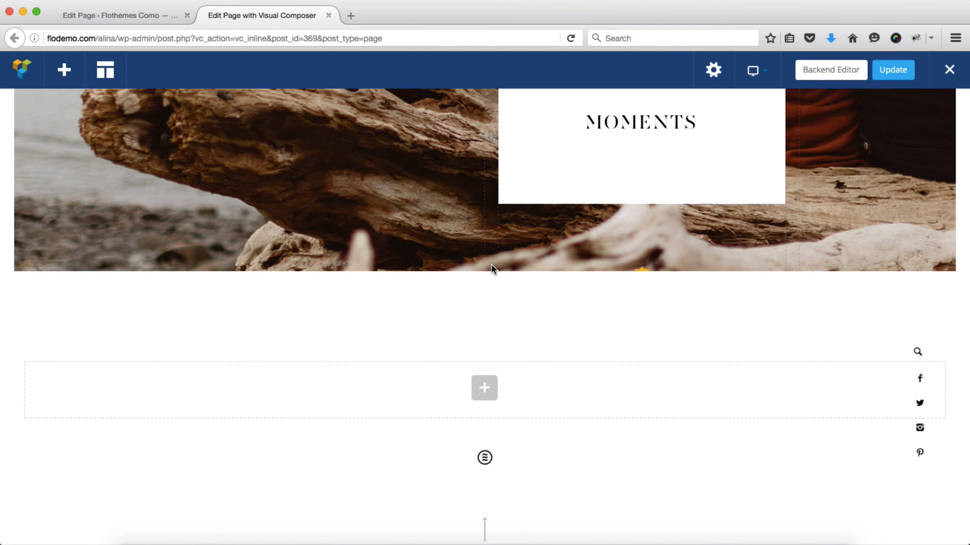
Review the rebuilt home page in the frontend editor from the MOMENTS section up to the COMO header slideshow
{"action": "scroll", "coordinate": [491, 266], "scroll_direction": "up", "scroll_amount": 10}
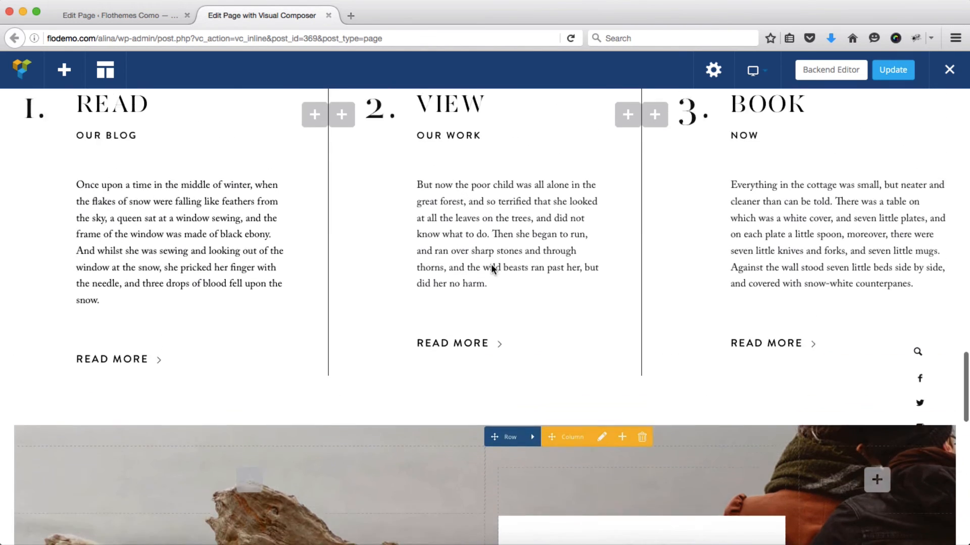
{"action": "scroll", "coordinate": [491, 265], "scroll_direction": "up", "scroll_amount": 5}
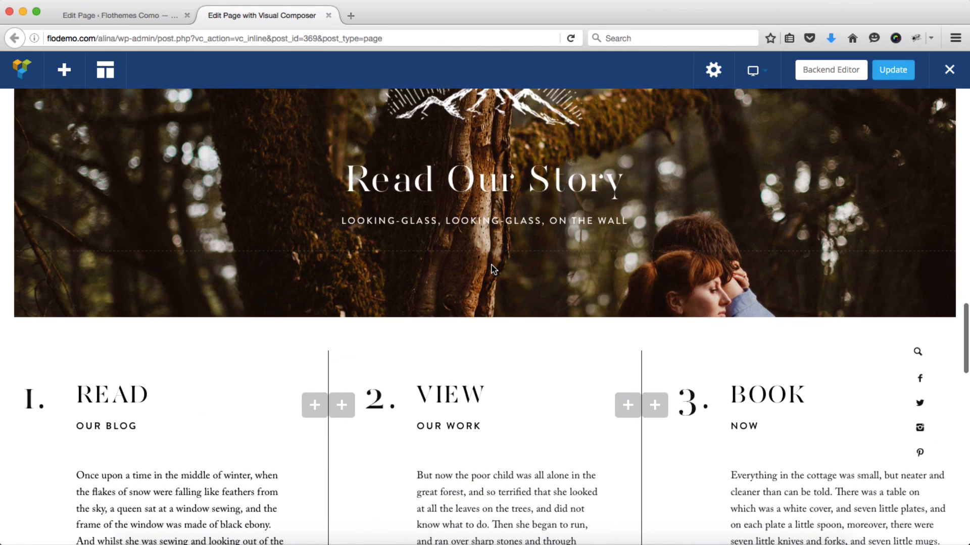
{"action": "scroll", "coordinate": [491, 269], "scroll_direction": "up", "scroll_amount": 5}
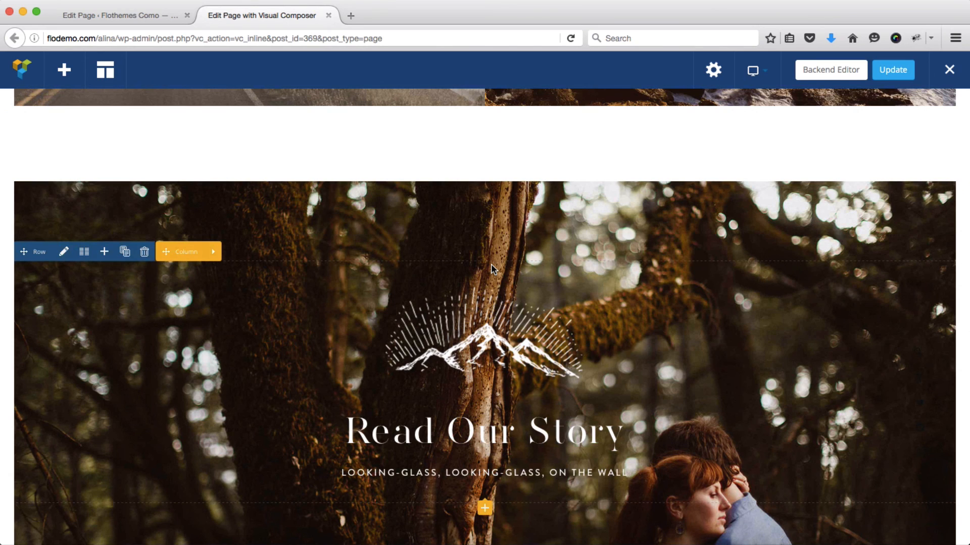
{"action": "key", "text": "ctrl+shift+Tab"}
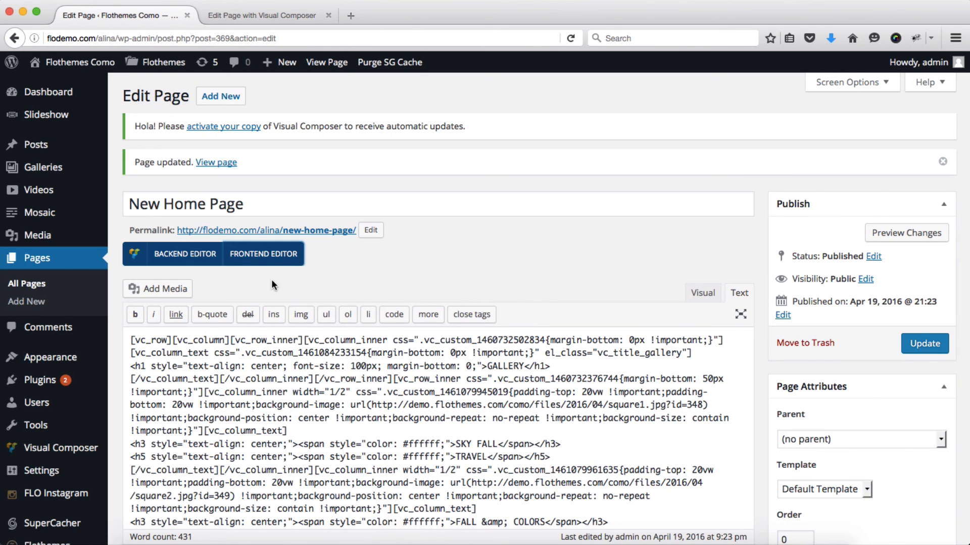
{"action": "key", "text": "ctrl+Tab"}
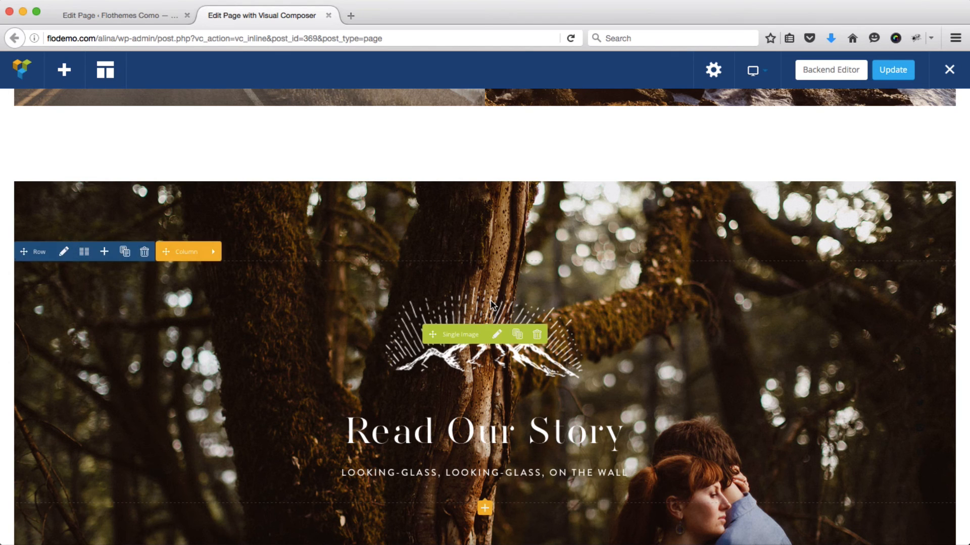
{"action": "scroll", "coordinate": [492, 305], "scroll_direction": "up", "scroll_amount": 5}
{"action": "scroll", "coordinate": [380, 267], "scroll_direction": "up", "scroll_amount": 5}
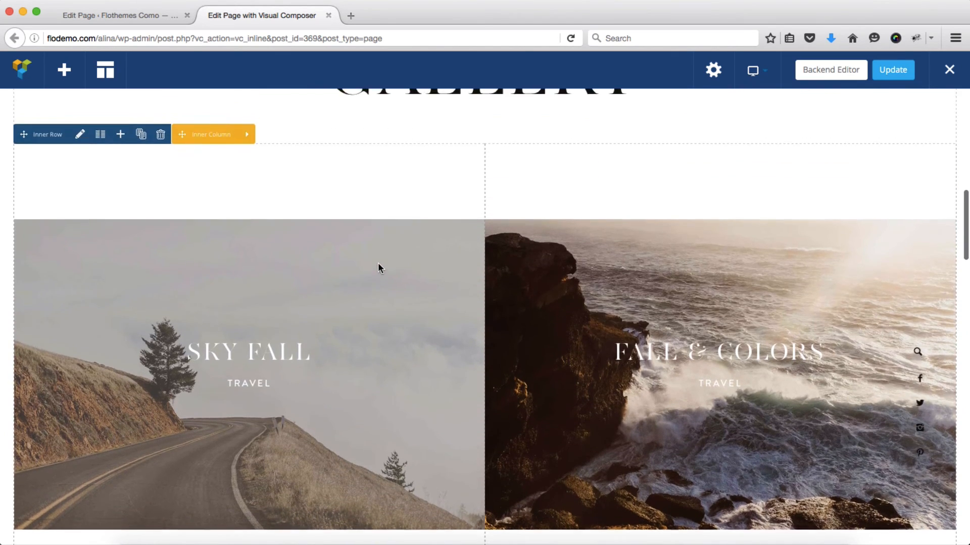
{"action": "scroll", "coordinate": [378, 266], "scroll_direction": "up", "scroll_amount": 8}
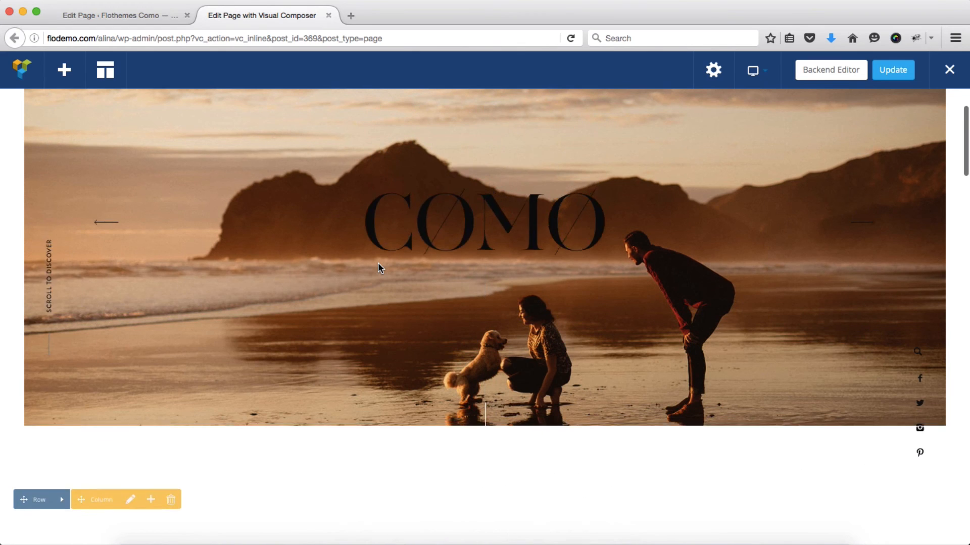